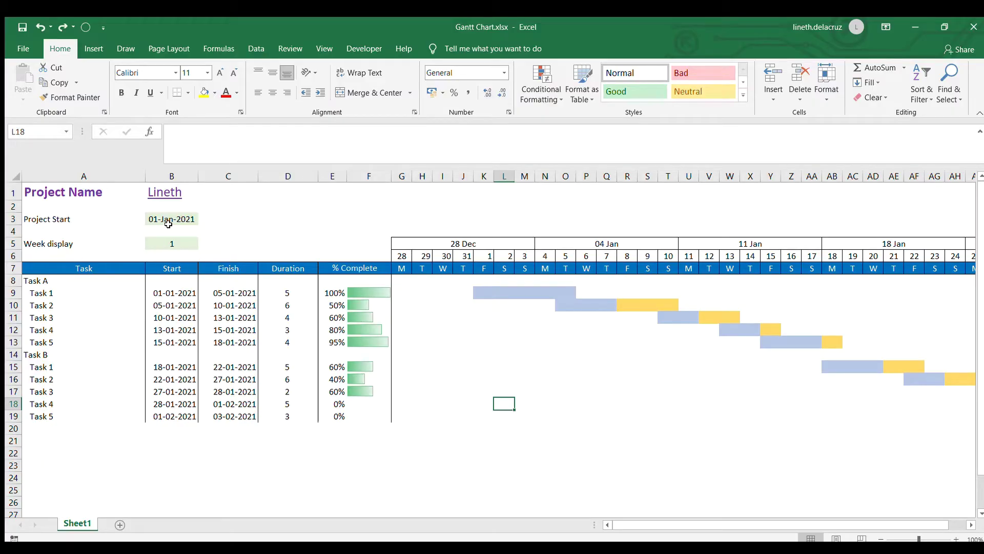
- Change the project start date in B3 of the finished Gantt chart to 01-Feb-2021
left_click(168, 222)
key("F2")
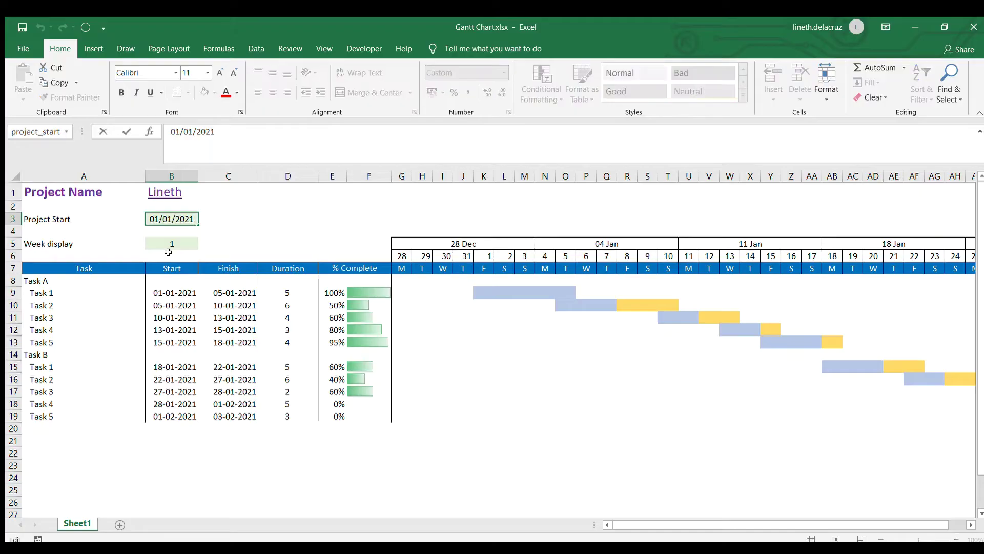
key("BackSpace")
key("BackSpace")
key("BackSpace")
key("BackSpace")
key("BackSpace")
key("BackSpace")
type("2/2021")
key("Return")
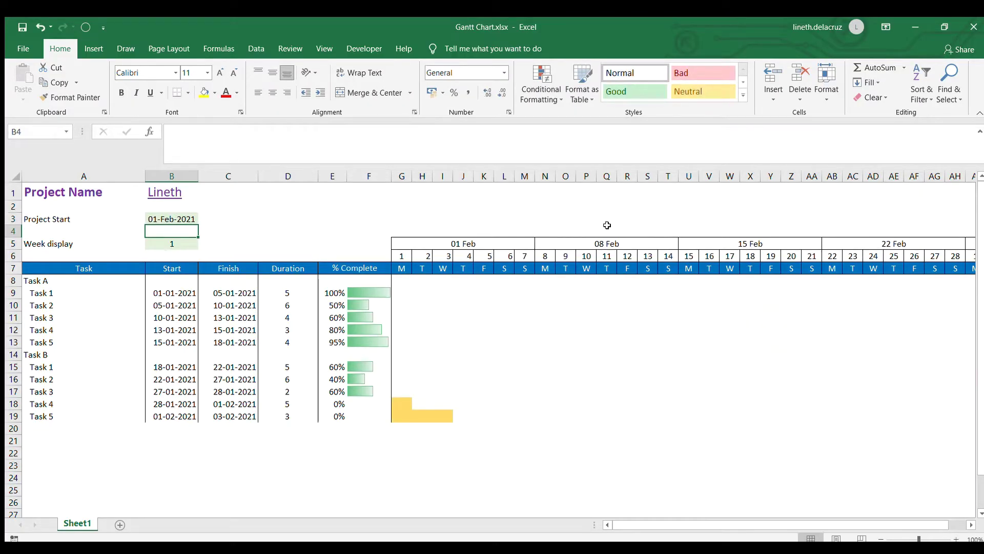
- Try the Week display value in B5 at 2, and set it to 0 to shift the timeline
left_click(186, 248)
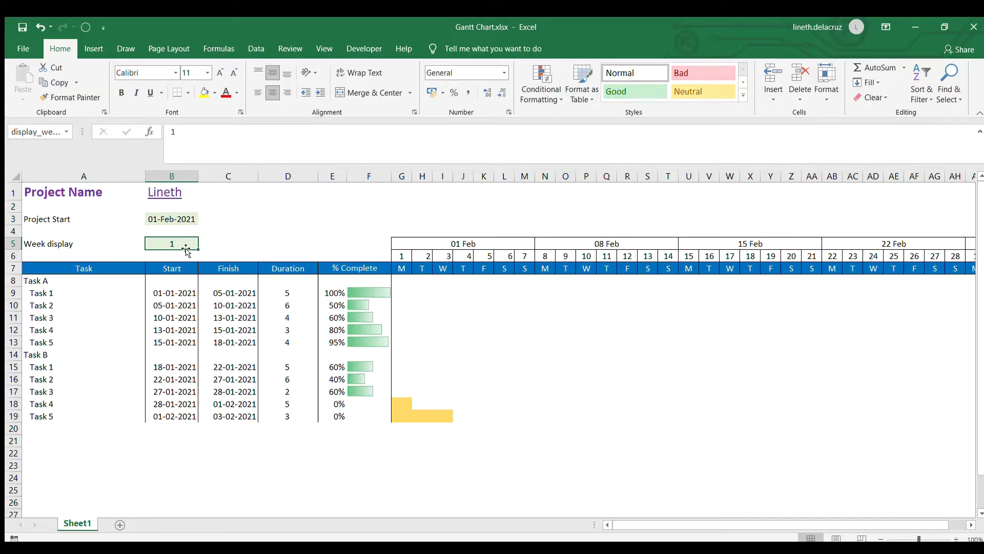
type("2")
key("Return")
left_click(187, 249)
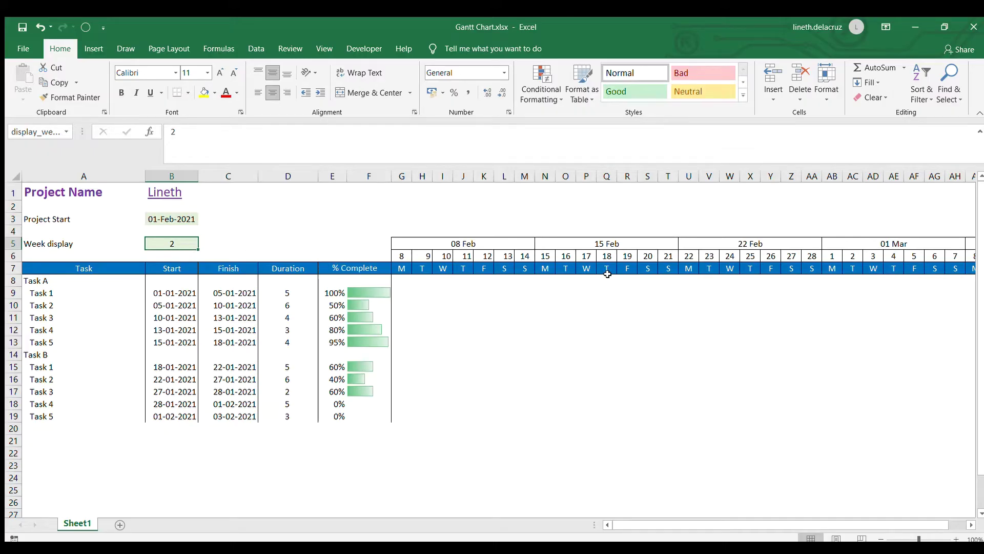
type("0")
key("Return")
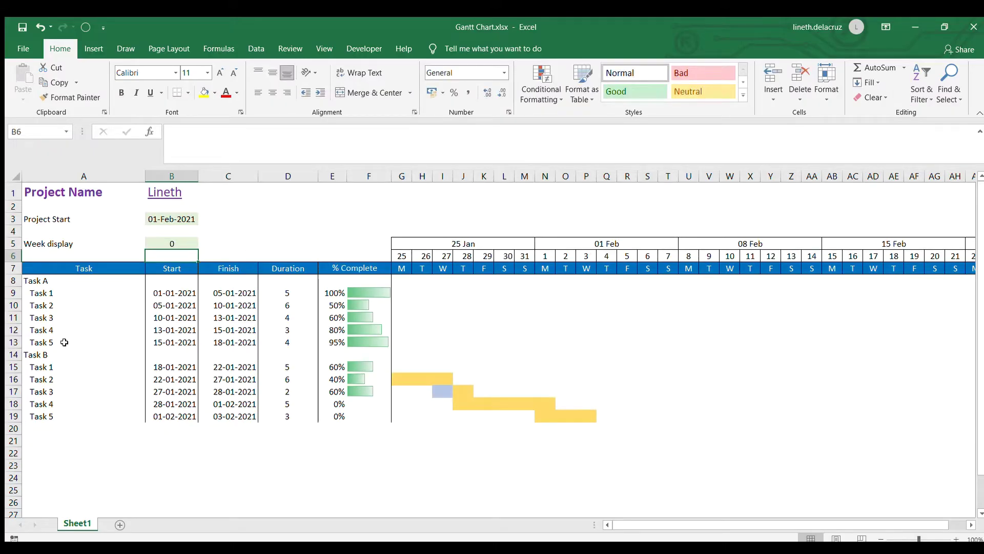
- Set the % Complete of Task 4 under Task B to 100%
left_click(323, 294)
left_click(325, 307)
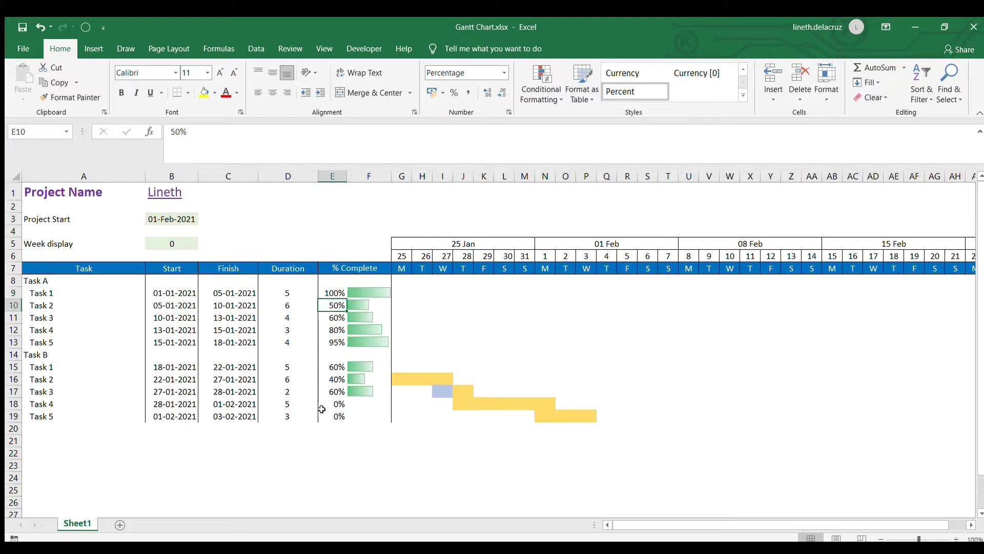
left_click(328, 395)
left_click(330, 402)
type("100")
key("Return")
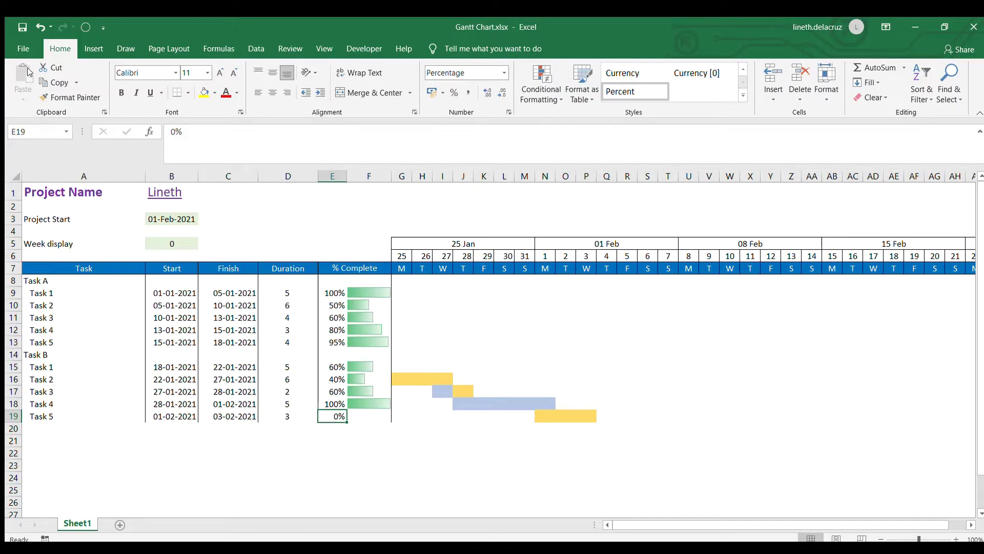
- In the Book2 workbook, copy the Task, Start, Finish, Duration and % Complete headings from Sheet2 into Sheet4 starting at A7
left_click(21, 49)
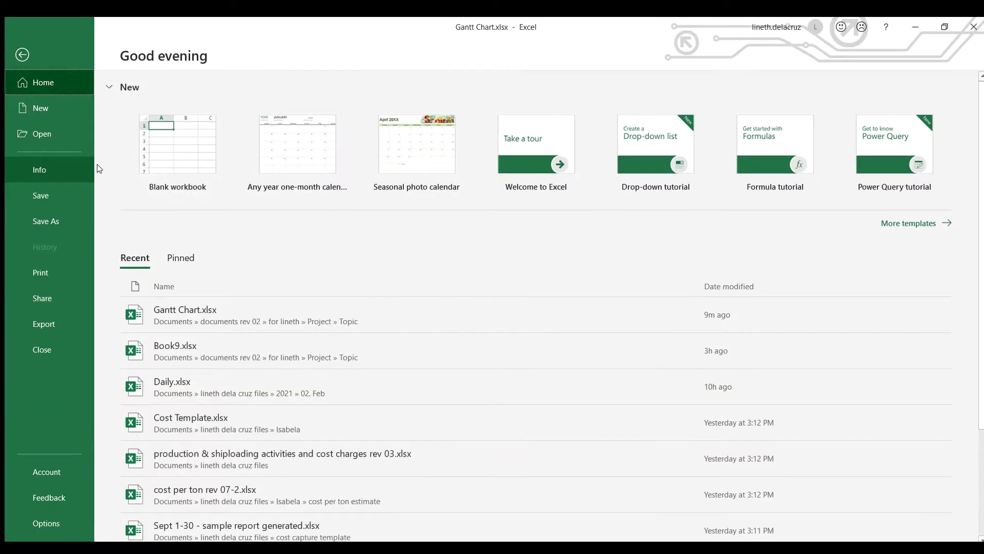
key("Escape")
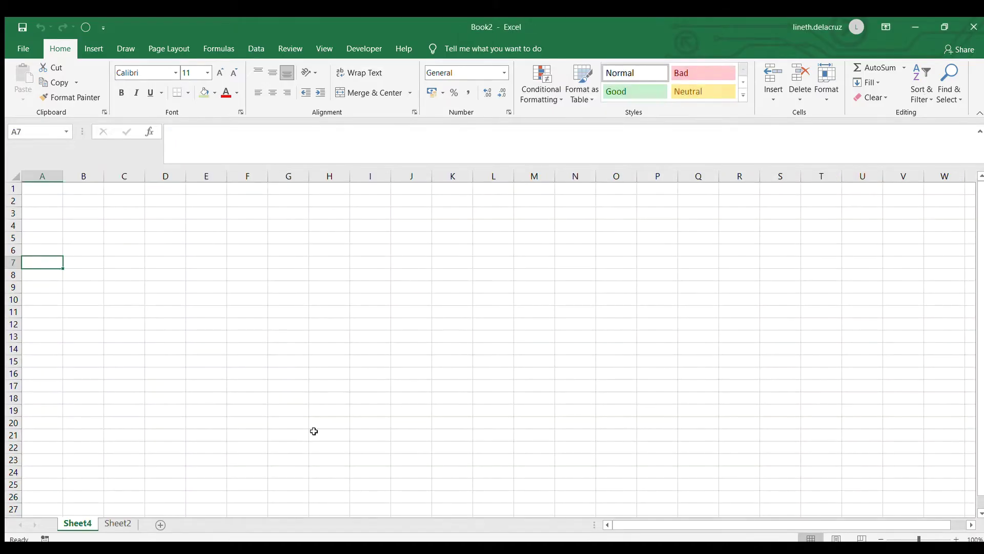
left_click(118, 523)
key("ctrl+c")
left_click(78, 524)
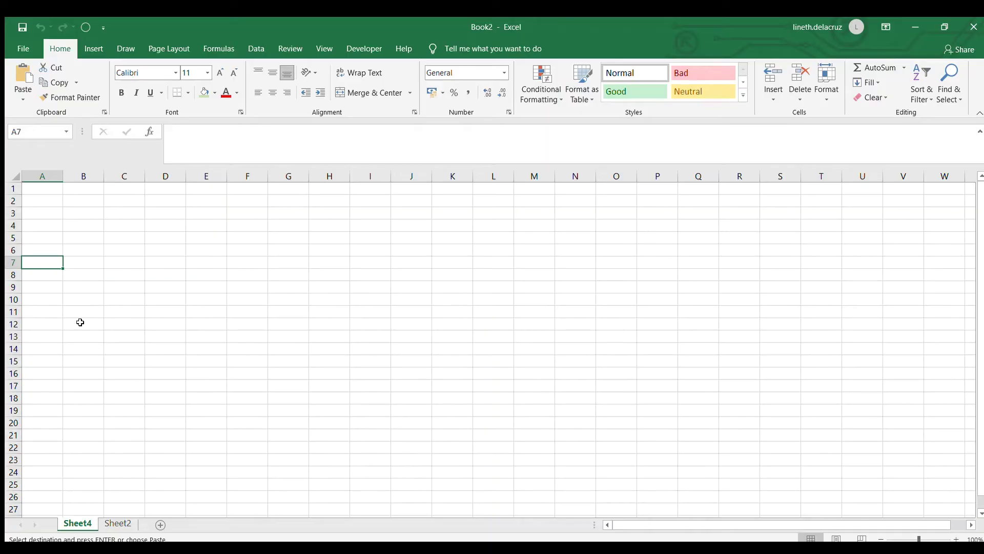
key("ctrl+v")
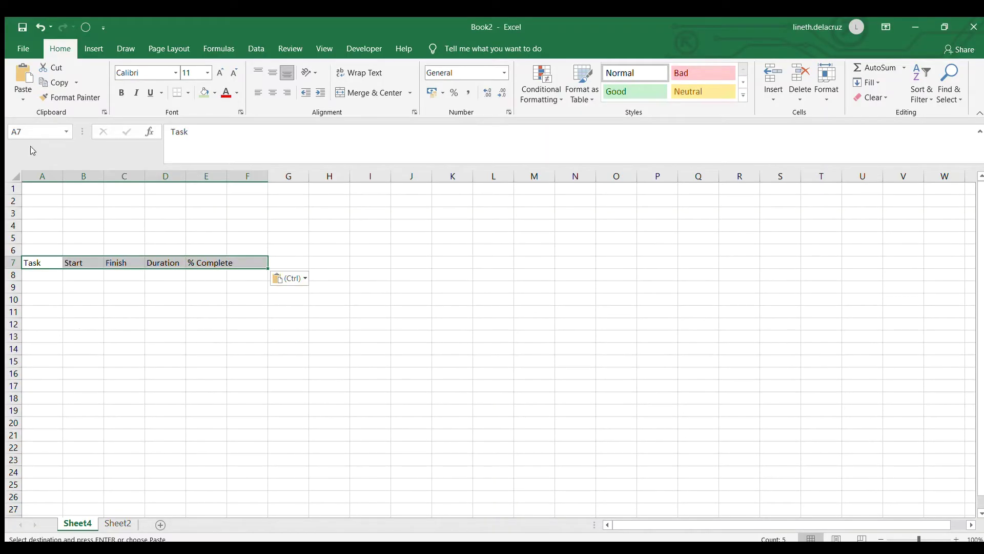
- Set the font size of the entire Sheet4 to 14
left_click(16, 176)
left_click(192, 72)
type("14")
key("Return")
left_click(226, 264)
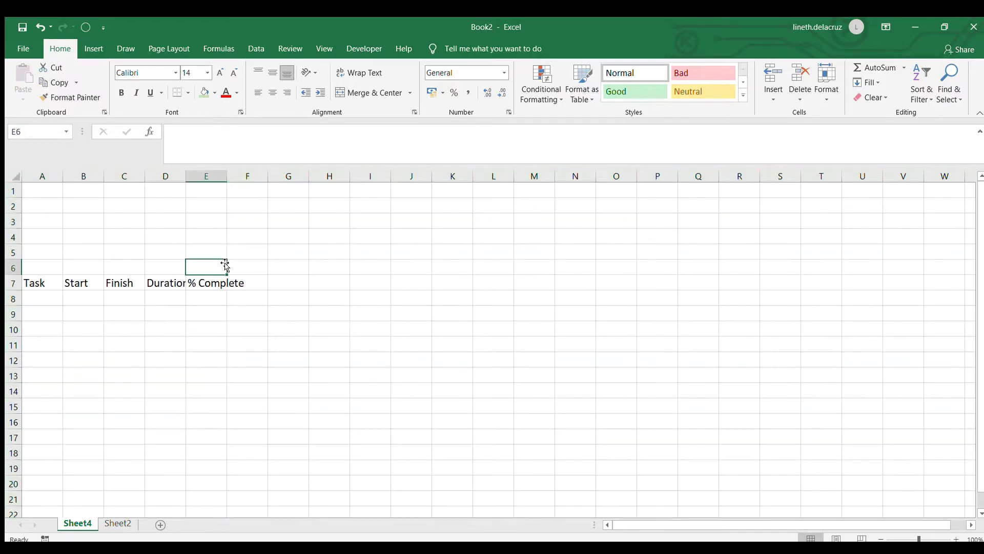
- Widen columns A to F equally so the headings fit, and make column E much narrower
left_click_drag(42, 176, 241, 175)
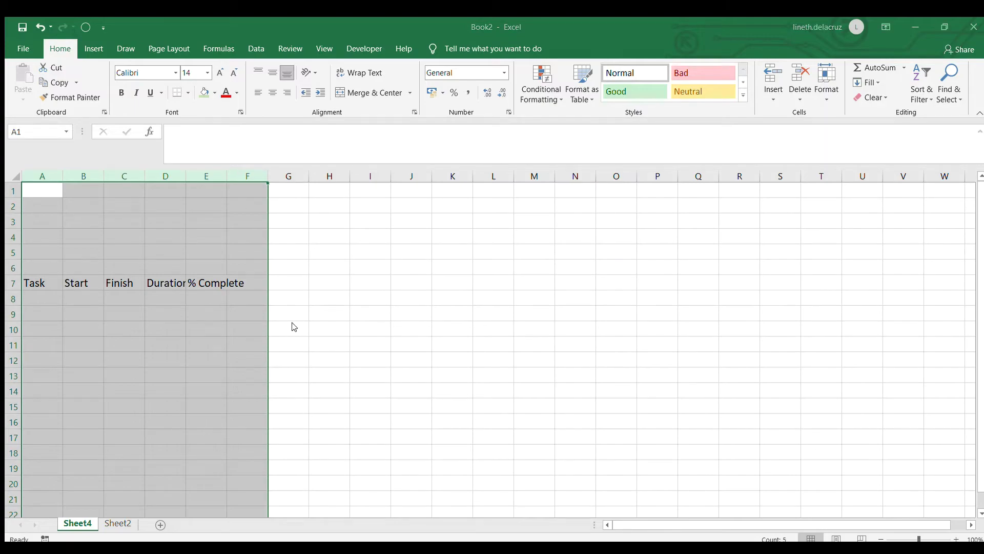
key("Return")
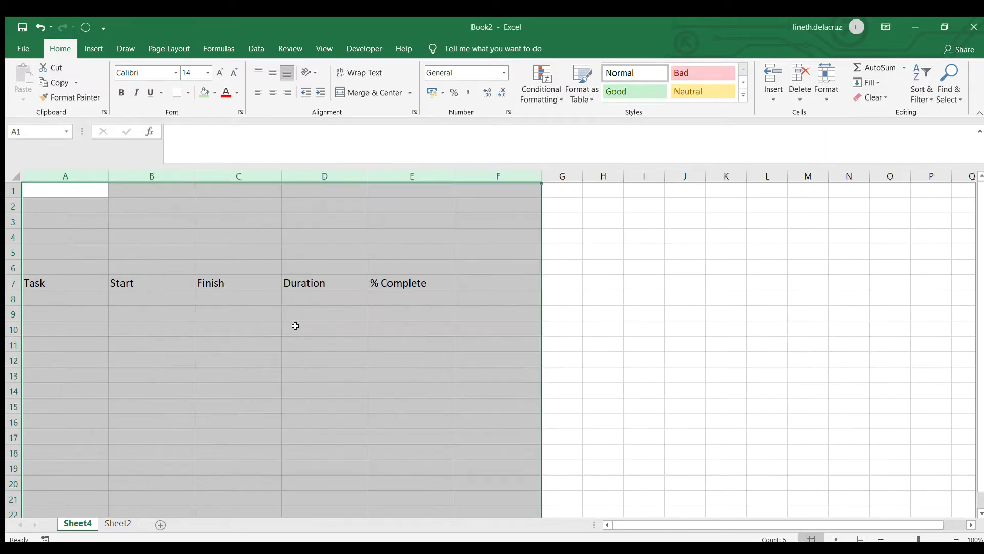
left_click(412, 176)
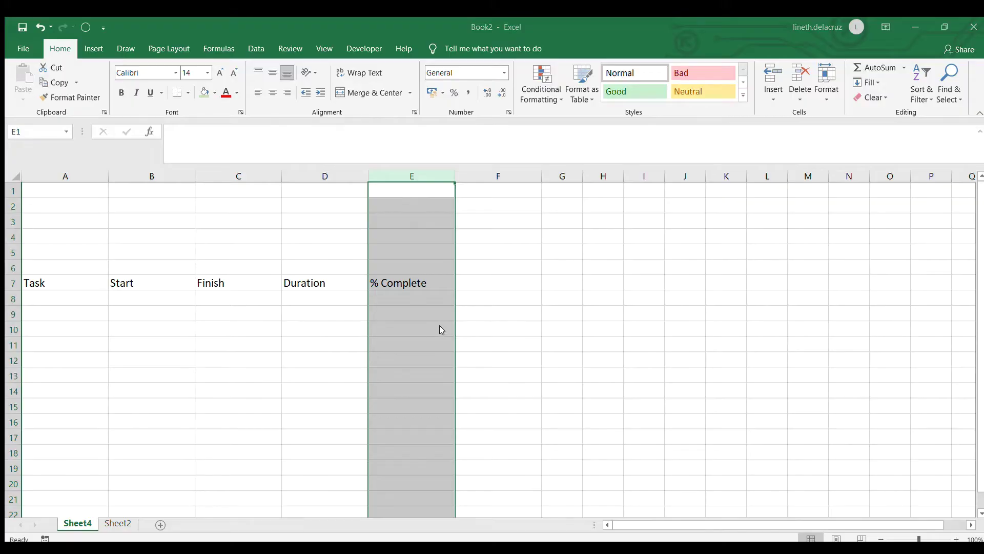
key("alt+h")
key("o")
key("w")
- Merge and center the % Complete heading across E7:F7, and center all the headings in row 7
left_click_drag(387, 283, 424, 280)
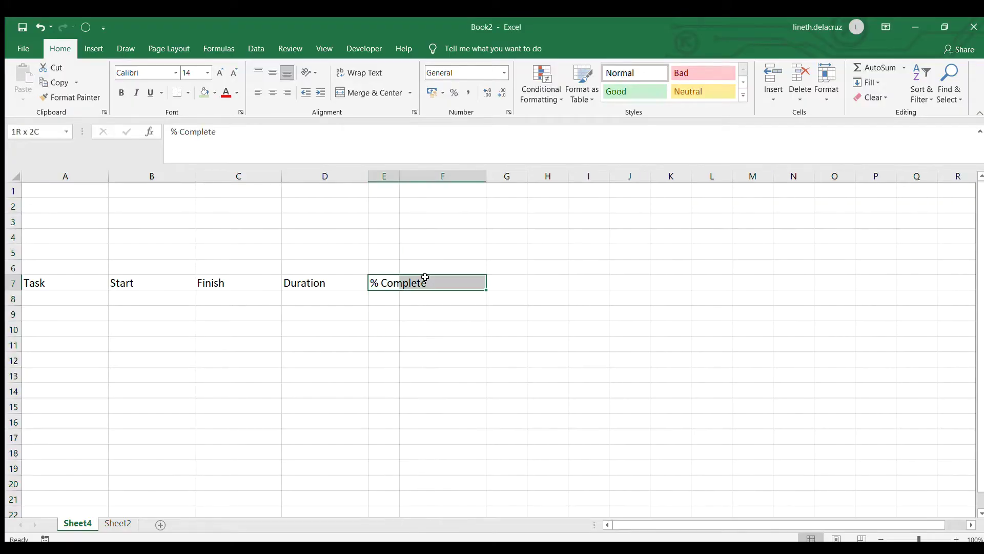
left_click(367, 92)
left_click(286, 285)
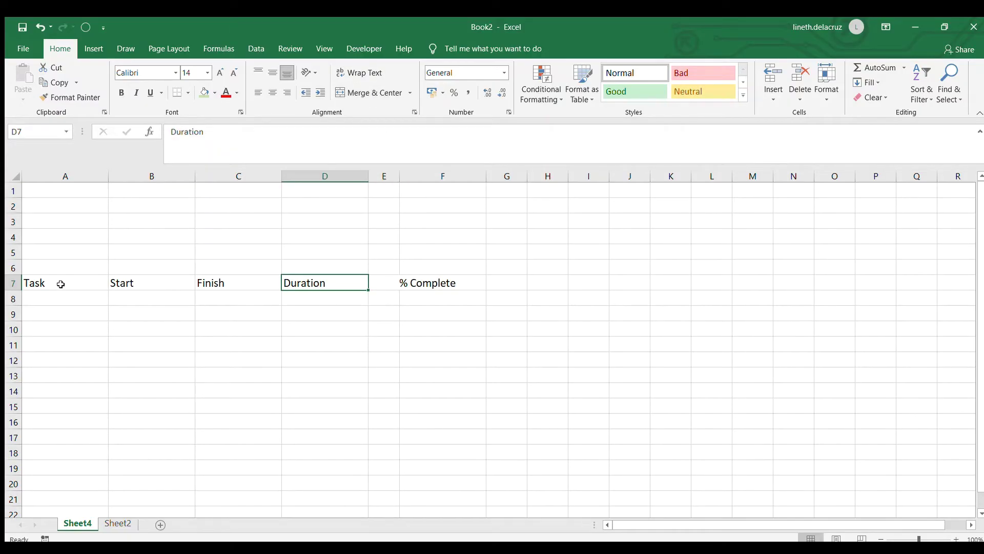
left_click_drag(61, 283, 411, 282)
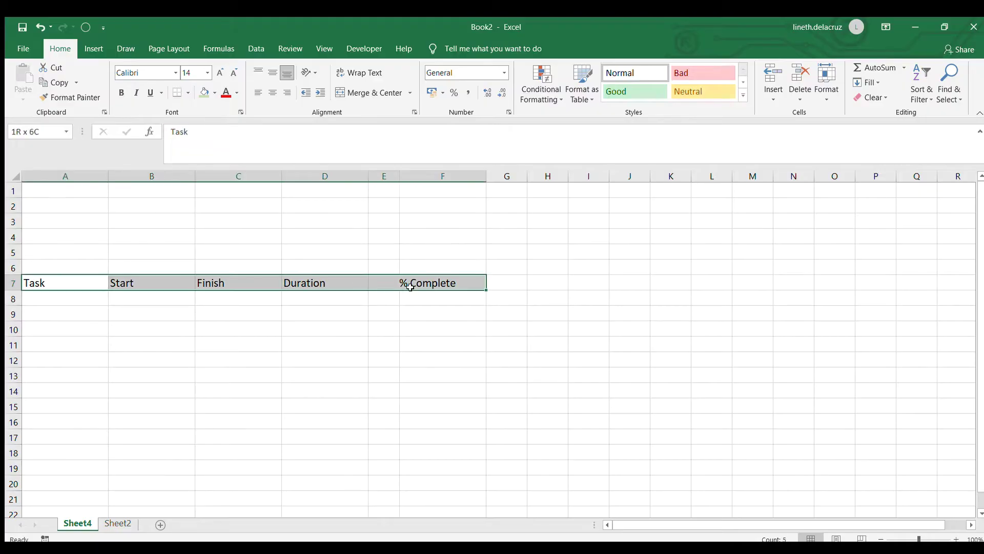
left_click(272, 92)
left_click_drag(507, 250, 899, 284)
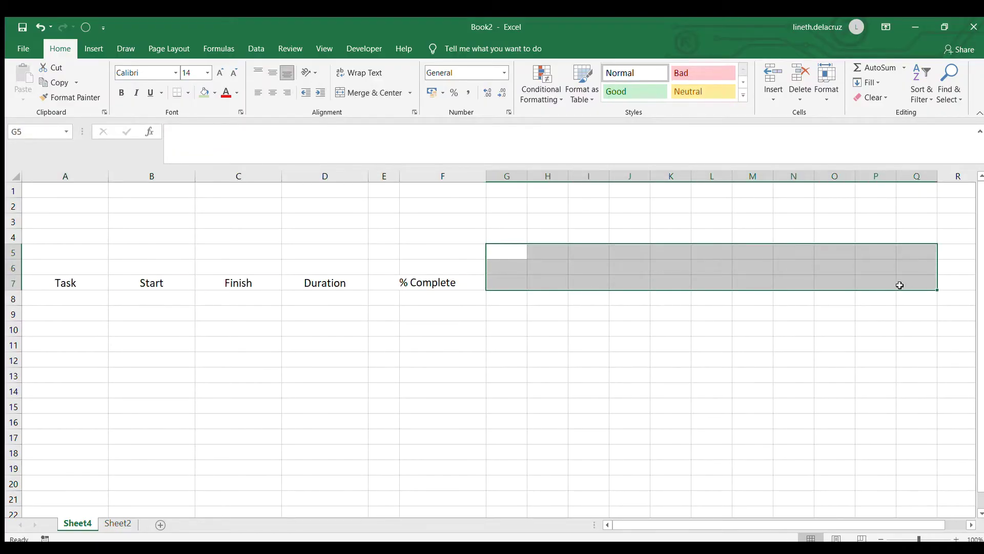
left_click(497, 266)
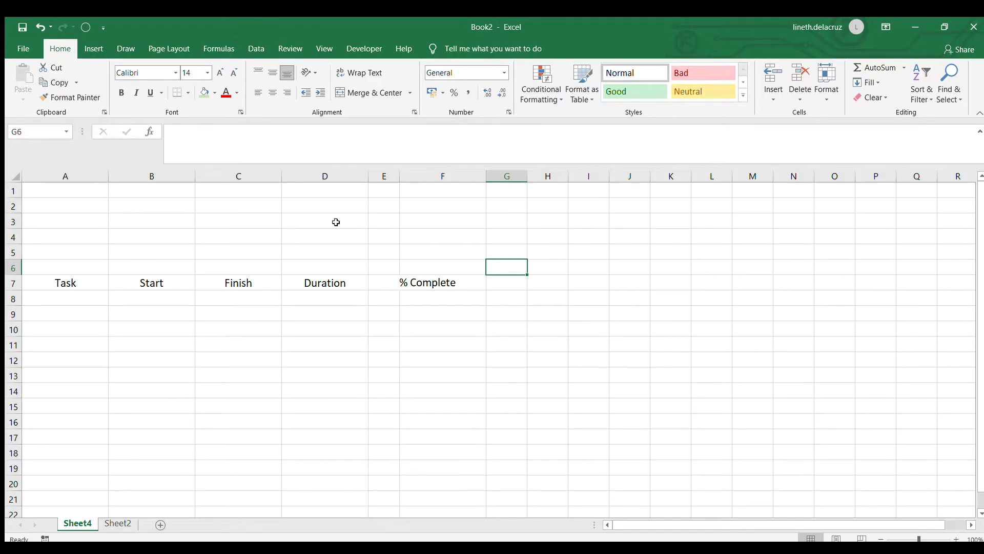
- Enter the label Project Start in A3 and fill the date cell C3 with light green
left_click(50, 221)
type("Pr")
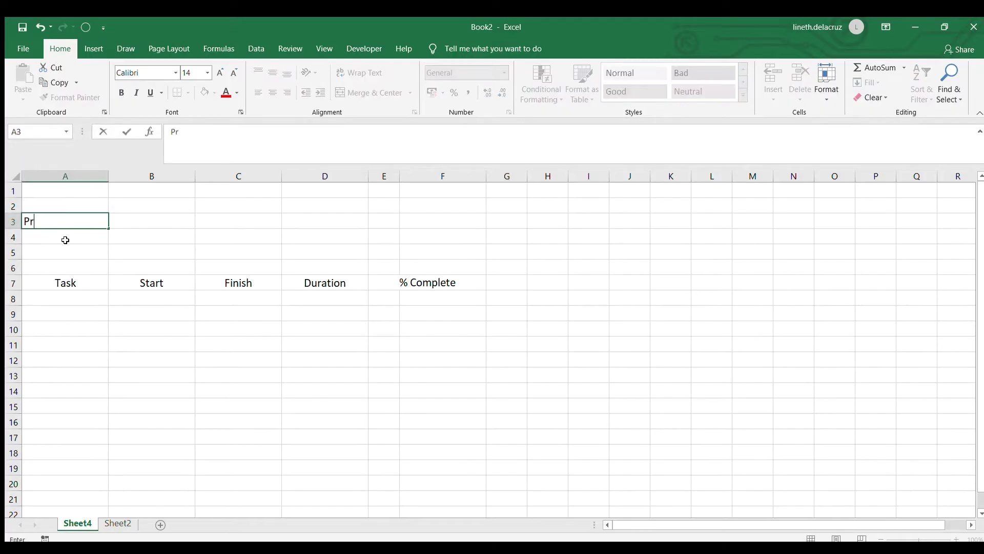
type("oject Start")
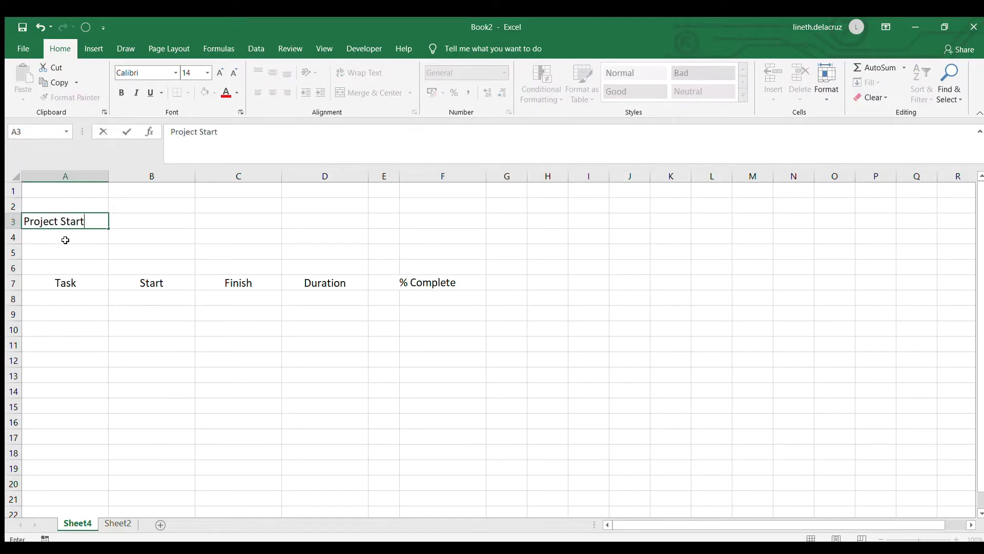
key("Tab")
key("Tab")
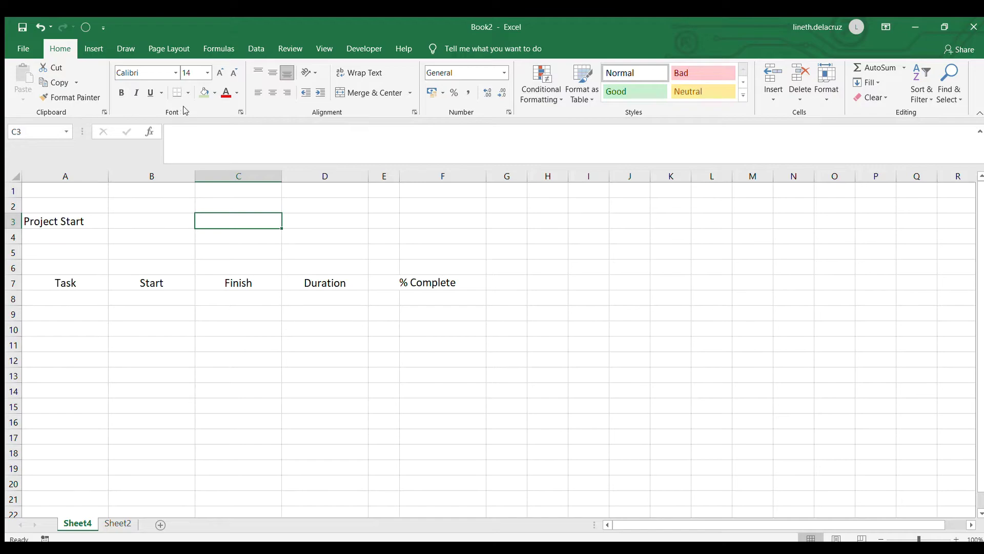
left_click(204, 92)
left_click(512, 268)
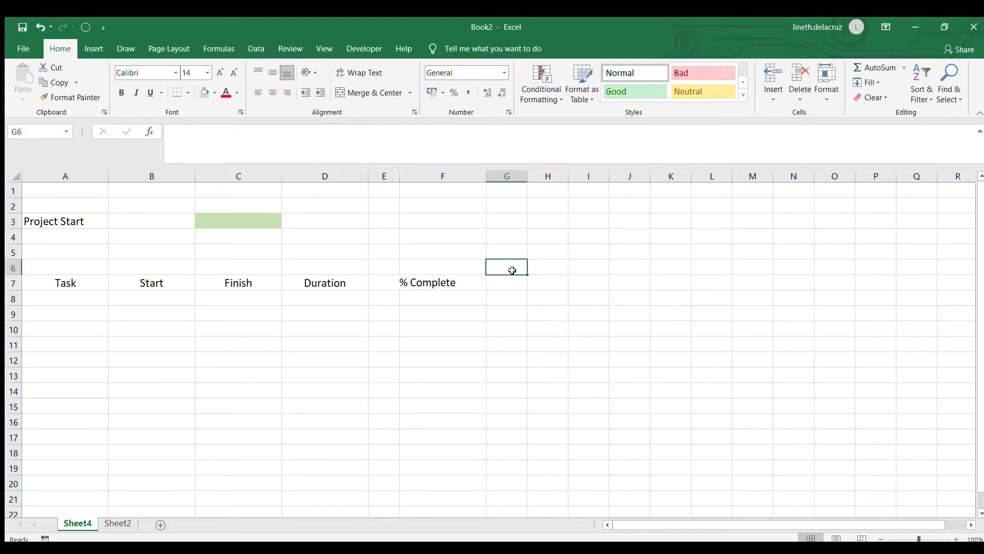
- Enter the project start date 01/01/2021 in C3, centered and formatted as 01-Jan-2021
left_click(269, 223)
type("1/01/2021")
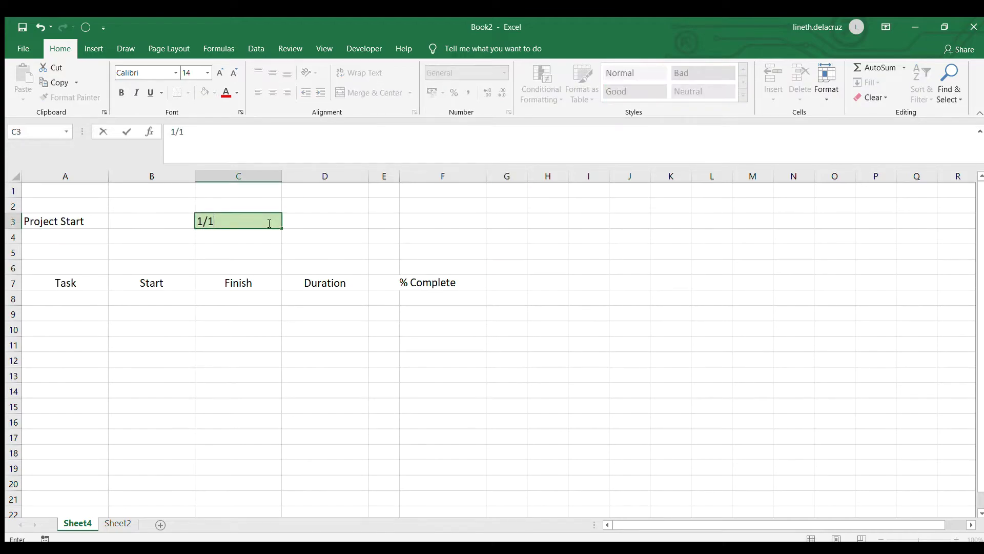
key("ctrl+Return")
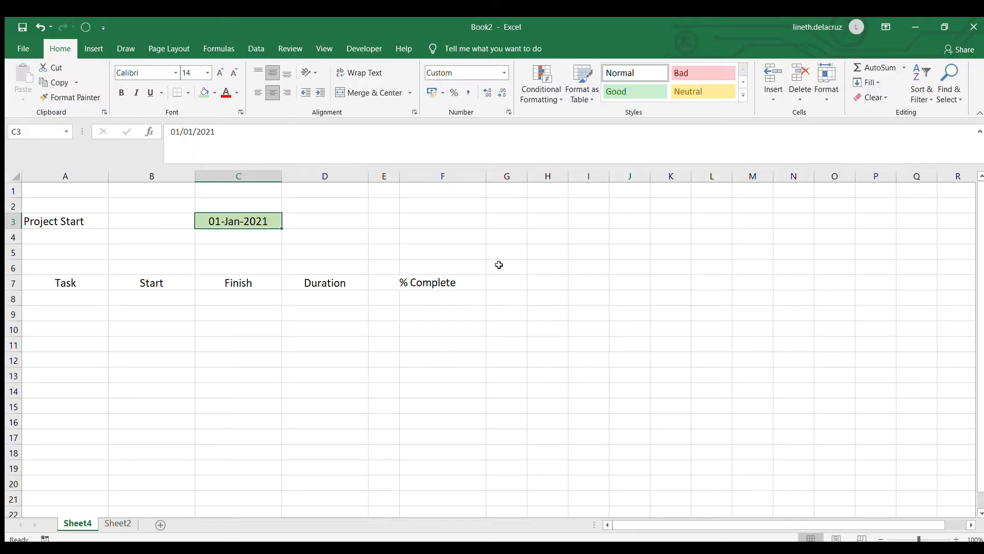
- Link the first timeline date in G6 to the project start with =C3, formatted to show only the day number
left_click(504, 267)
type("=")
left_click(229, 219)
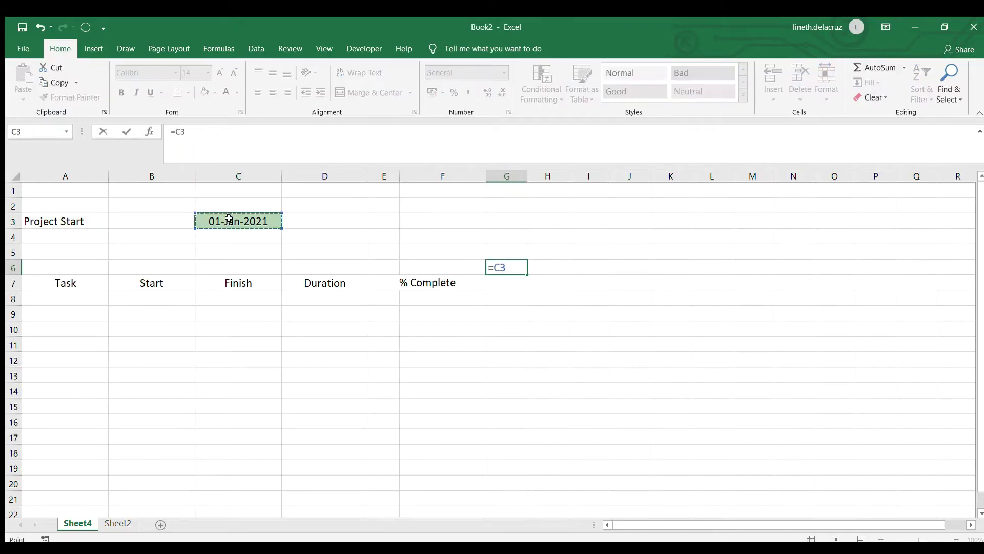
key("Return")
key("Up")
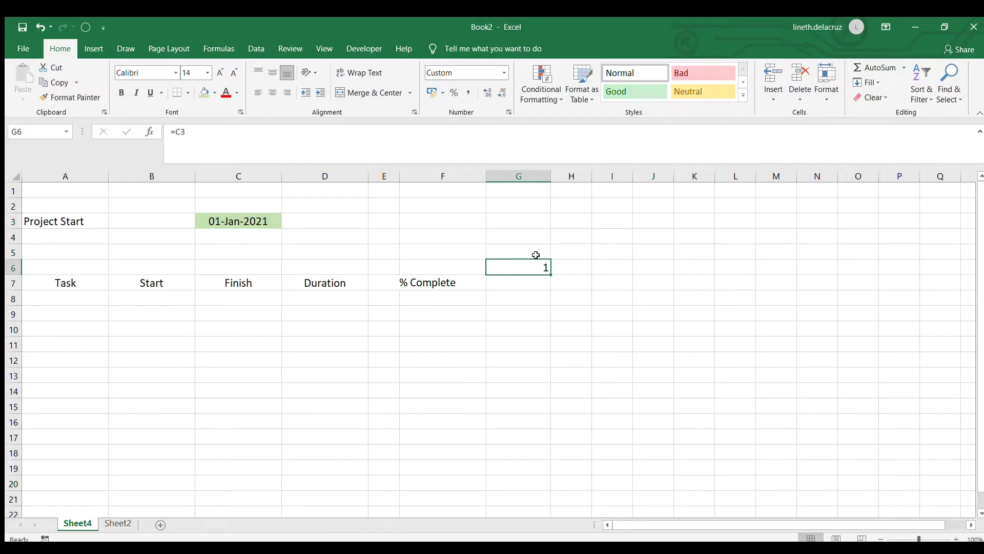
- Enter =G6+1 in H6 and copy the formula across to M6 to complete a seven-day week
left_click(575, 268)
type("=G6+1")
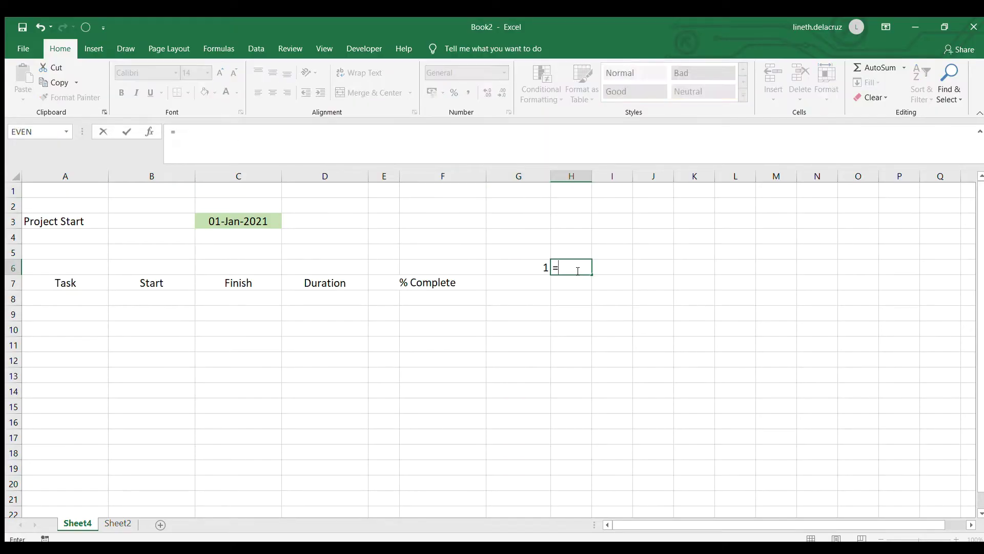
key("Return")
left_click(576, 270)
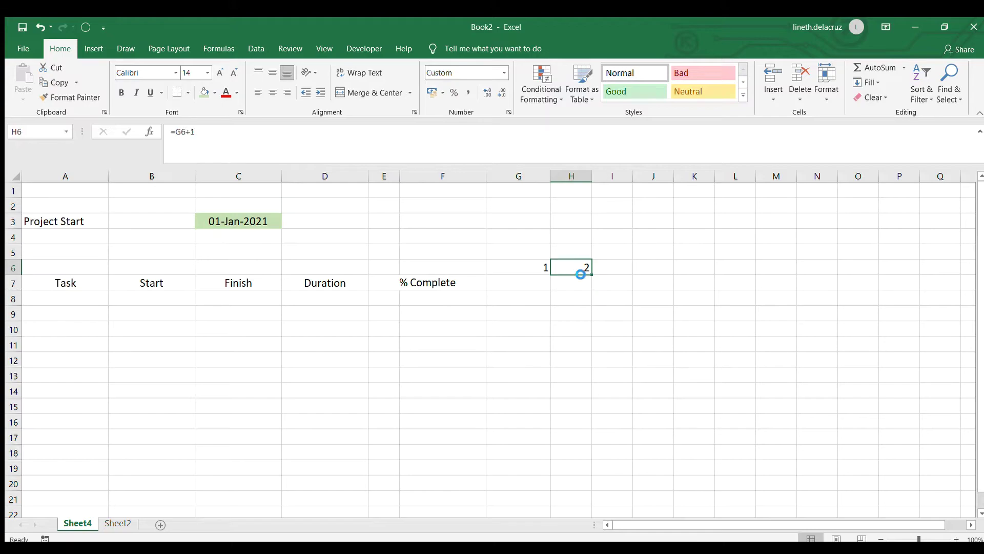
key("ctrl+c")
key("shift+Right")
key("shift+Right")
key("shift+Right")
key("shift+Right")
key("shift+Right")
key("ctrl+v")
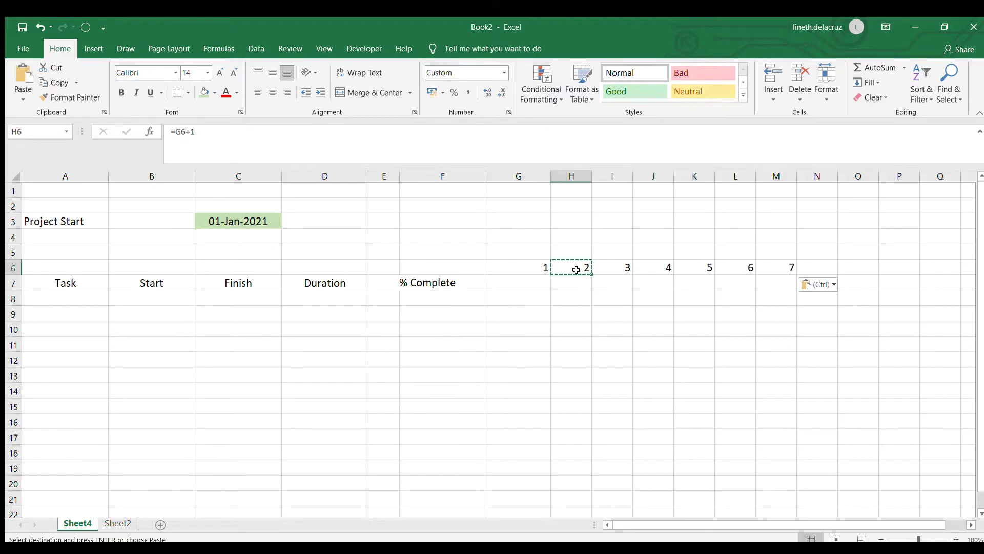
- Autofit the widths of columns G to M and center their contents horizontally and vertically
left_click_drag(528, 267, 778, 262)
left_click_drag(530, 177, 774, 183)
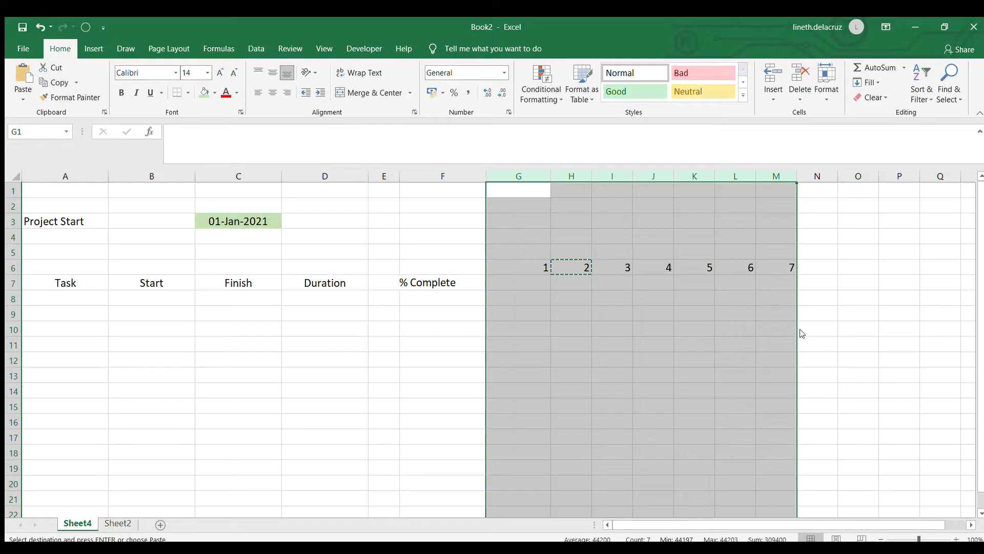
key("alt+h")
key("o")
key("i")
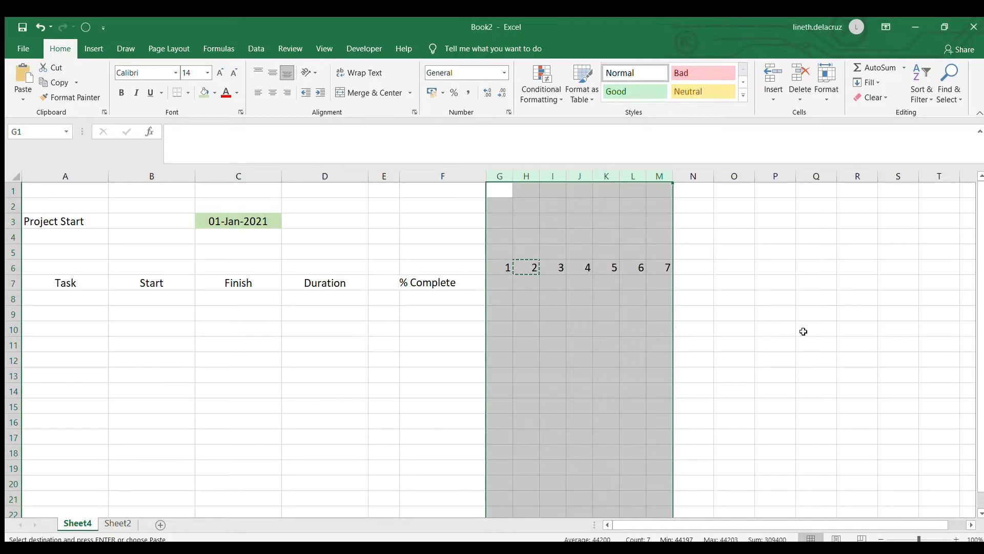
left_click(273, 74)
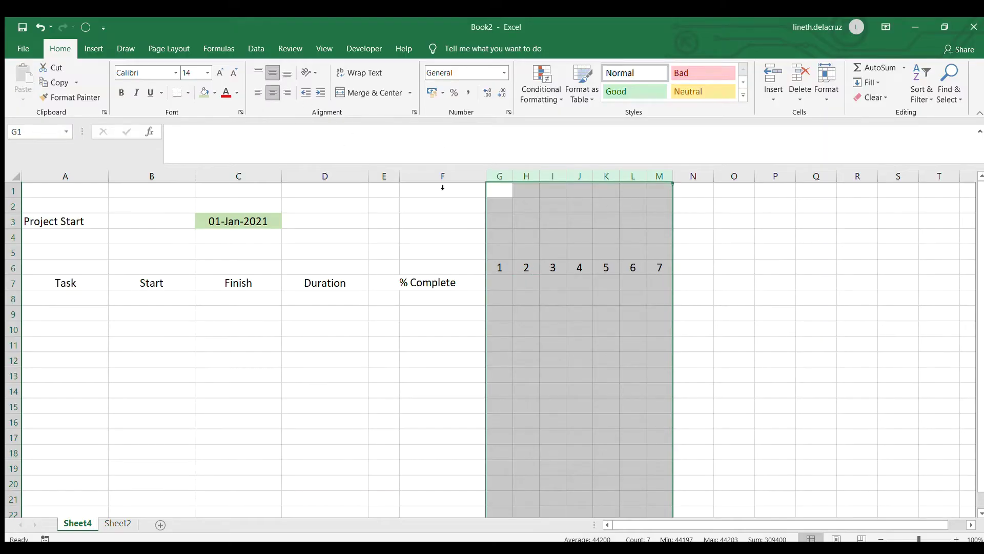
left_click(500, 277)
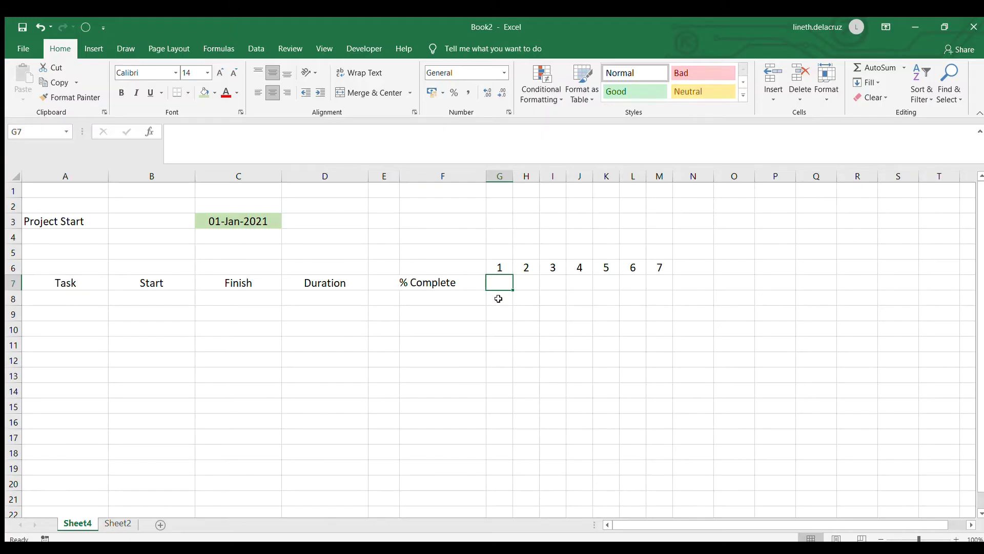
- Enter =TEXT(G6,"ddd") in G7 to show the weekday of the first timeline date
type("=")
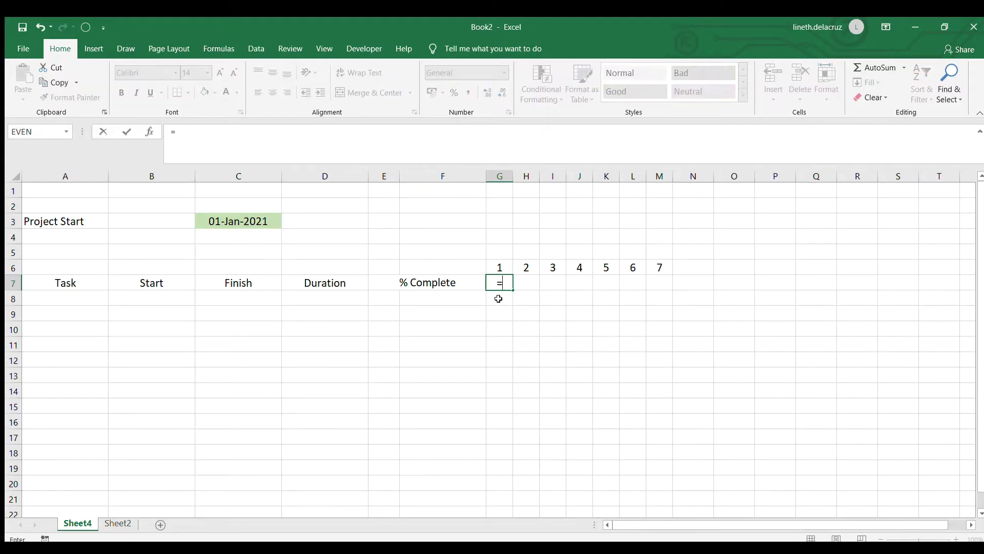
type("text(")
key("Up")
type(",")
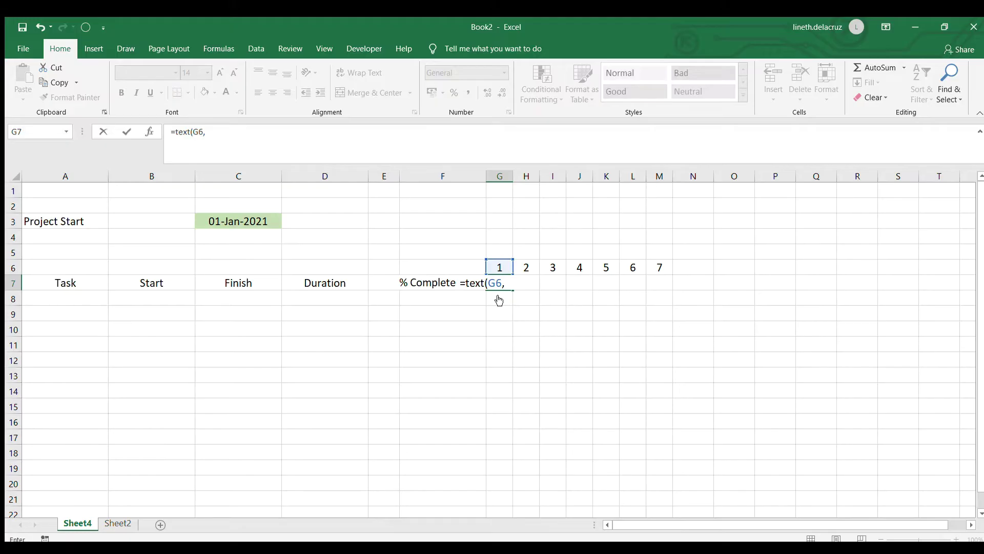
type("\"ddd\")")
key("Return")
key("Up")
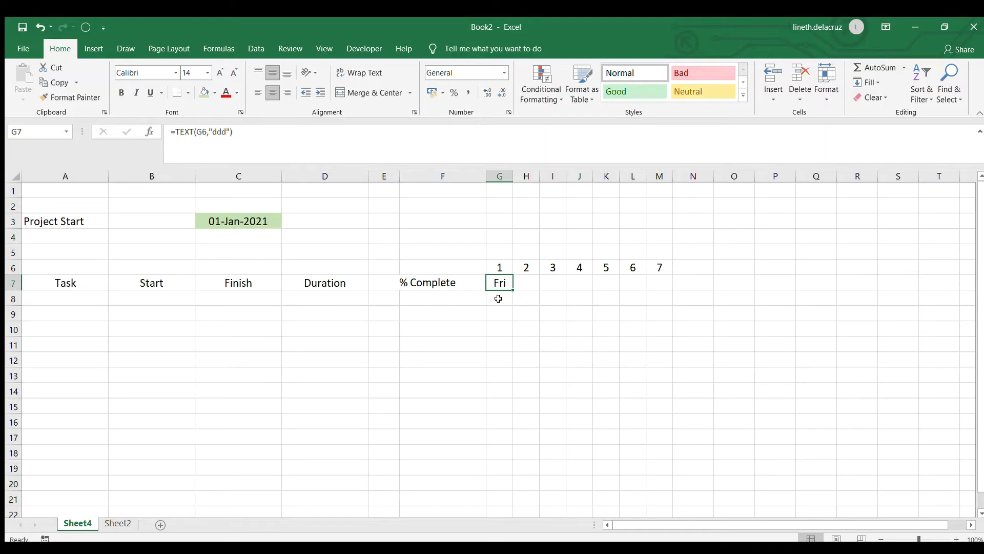
- Wrap the weekday formula in G7 with LEFT to keep one letter: =LEFT(TEXT(G6,"ddd"),1)
key("F2")
type("left(")
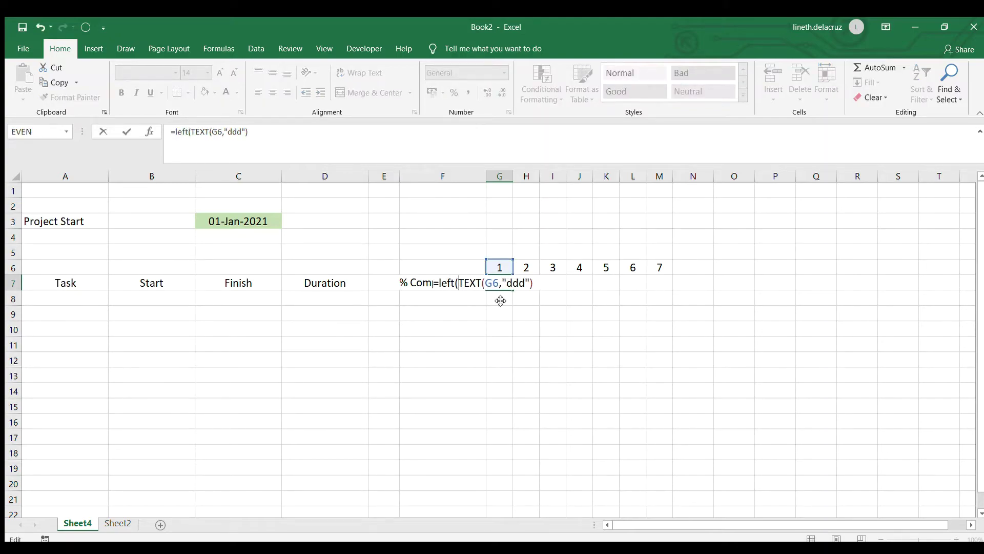
type(",1)")
key("Return")
key("Up")
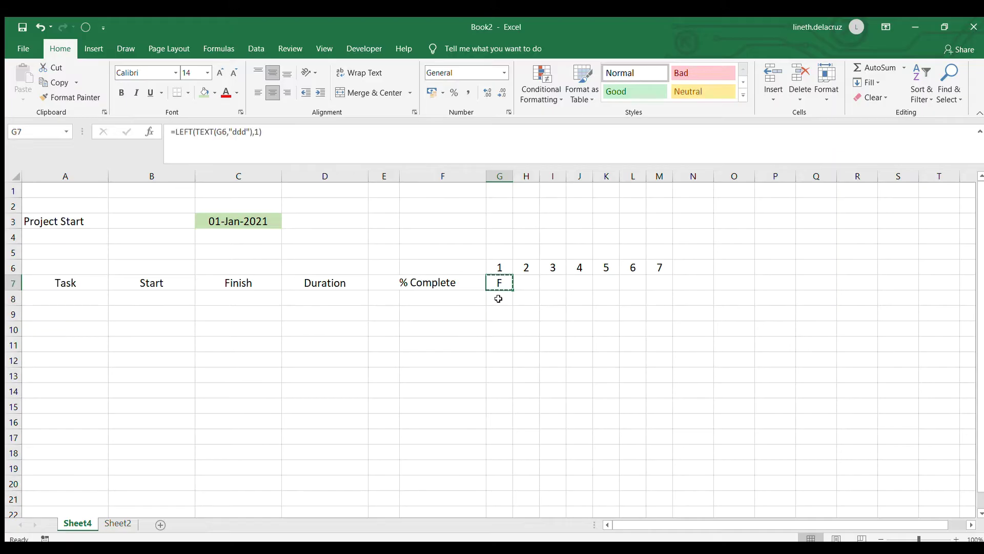
- Copy the weekday-letter formula from G7 across to H7:M7
key("ctrl+c")
key("Right")
key("shift+Right")
key("shift+Right")
key("shift+Right")
key("shift+Right")
key("shift+Right")
key("ctrl+v")
- Enter =G6 in G5 to hold the week's starting date above the timeline
key("Up")
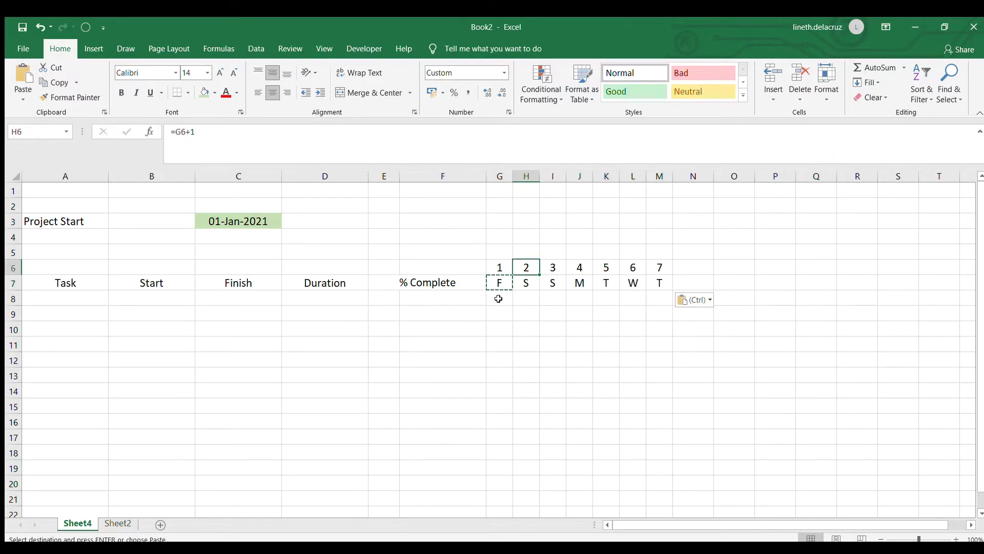
key("Up")
key("Left")
type("=")
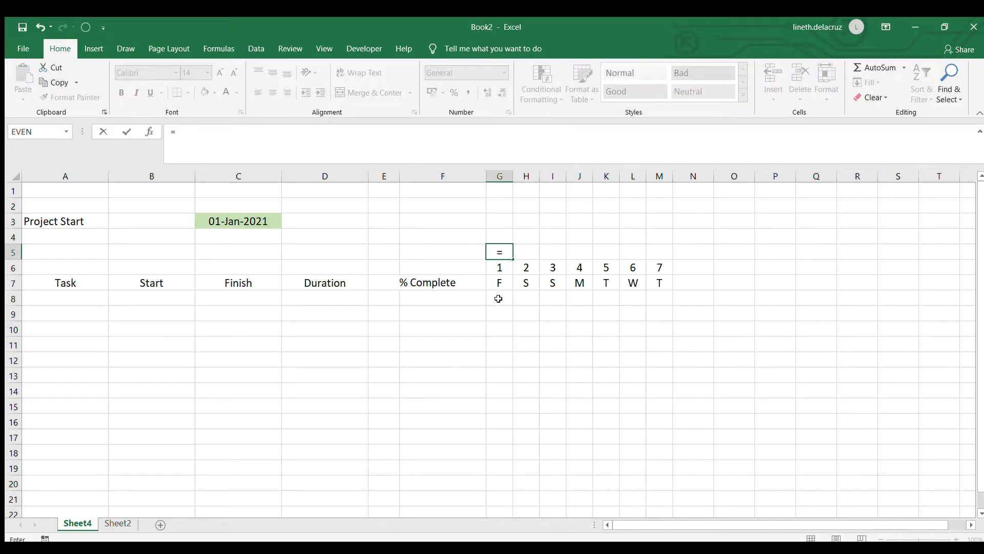
key("Down")
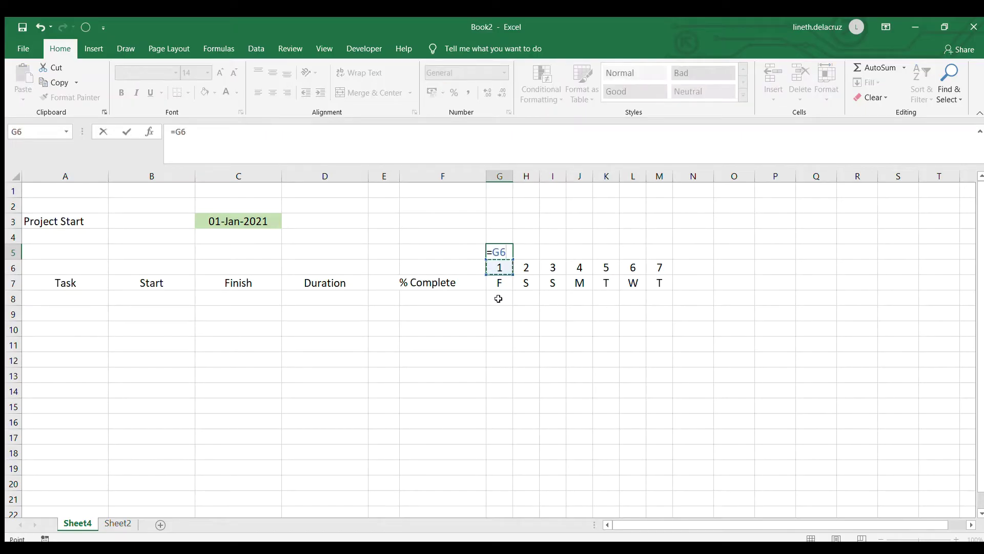
key("Return")
key("Up")
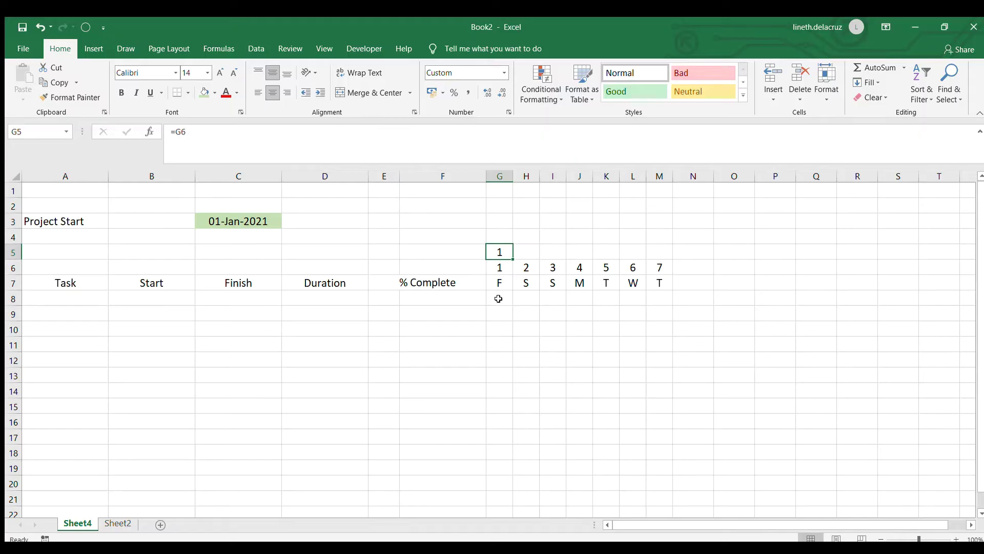
- Copy the date format of C3 onto G5 and remove the green fill from G5
left_click(213, 220)
left_click(71, 97)
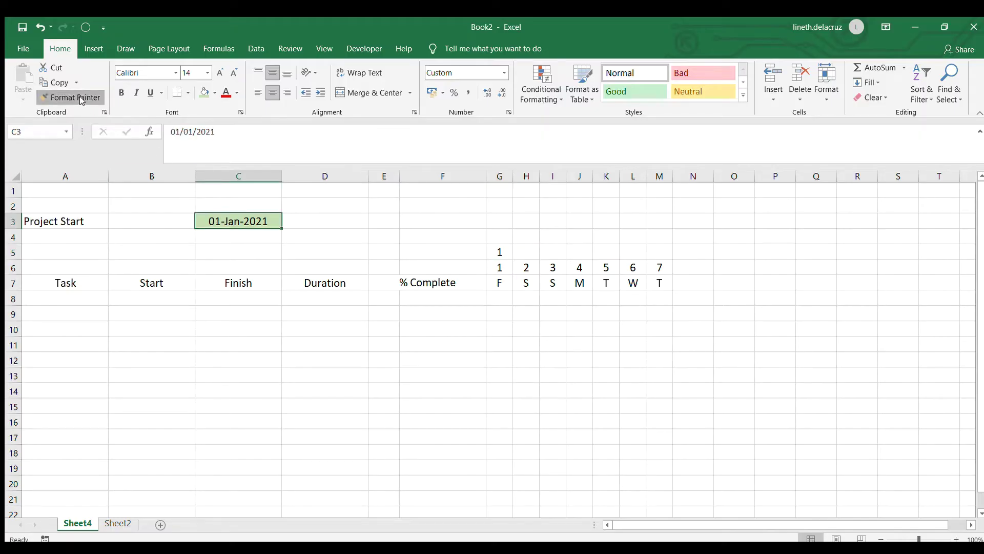
left_click(499, 251)
left_click(214, 93)
left_click(222, 205)
- Merge G5:M5 into one week header cell and left-align its date
left_click(660, 254, "shift")
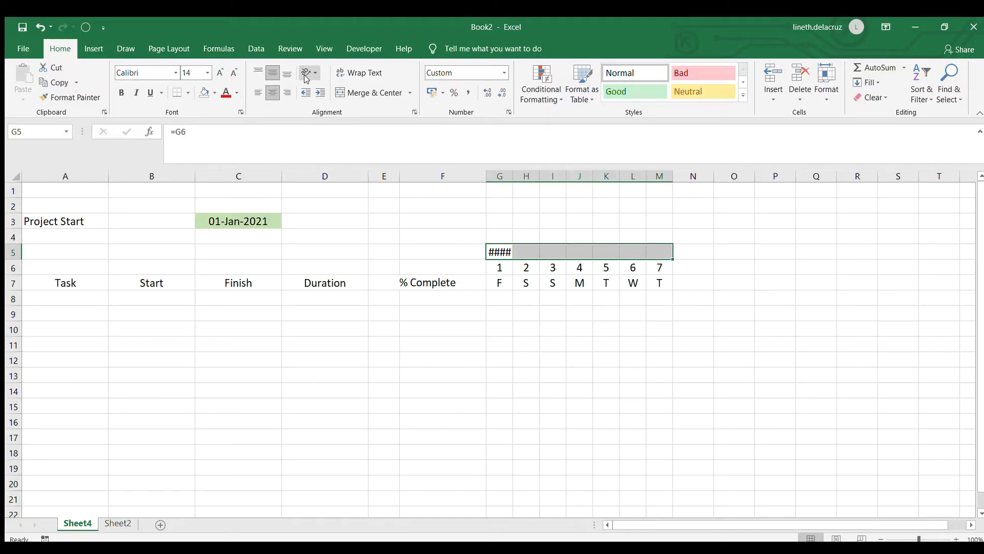
left_click(369, 93)
left_click(257, 92)
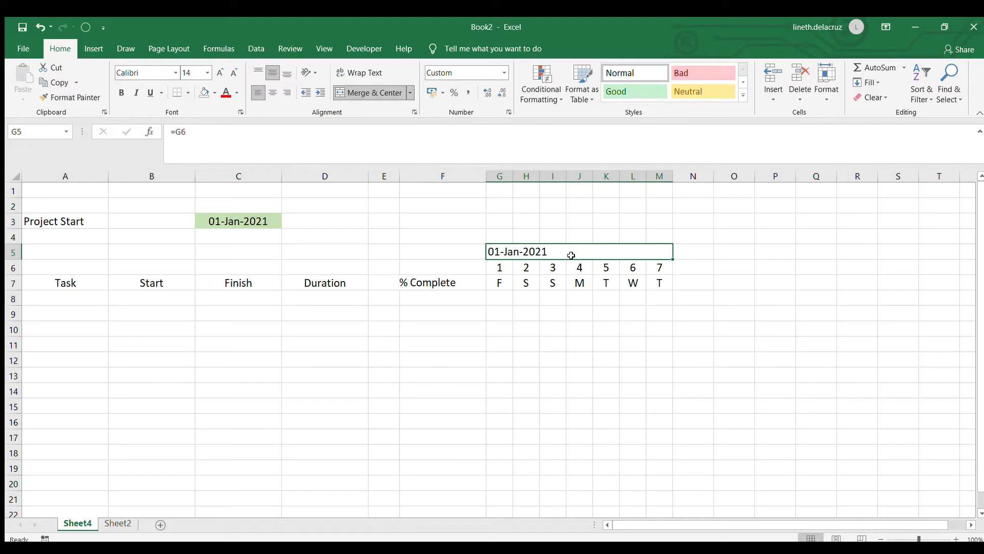
- Copy the first week's columns G:M and paste them starting at column N
left_click_drag(499, 176, 669, 180)
key("ctrl+c")
left_click(687, 176)
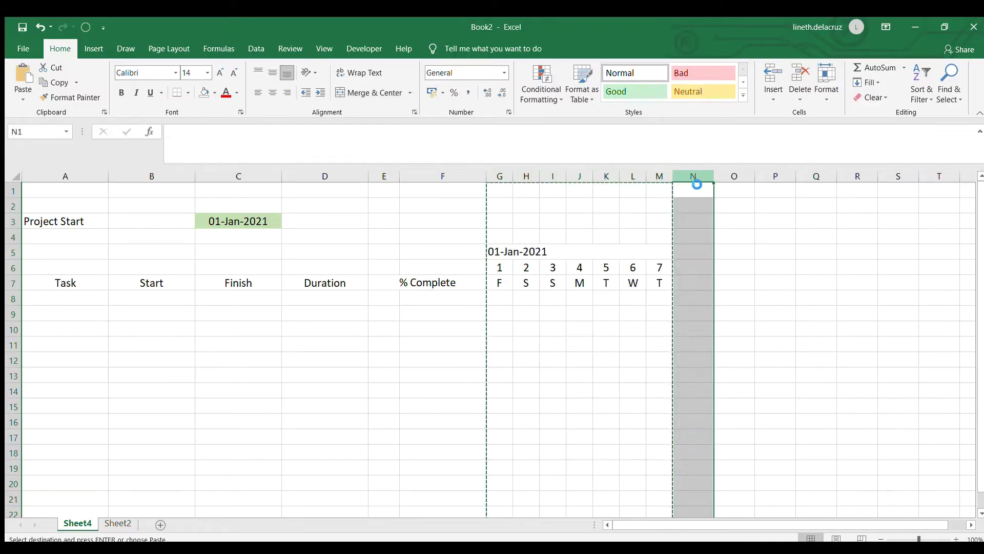
key("ctrl+v")
- Enter =M6+1 in N6 so the second week continues from the first
left_click(682, 267)
type("=")
key("Left")
type("+1")
key("Return")
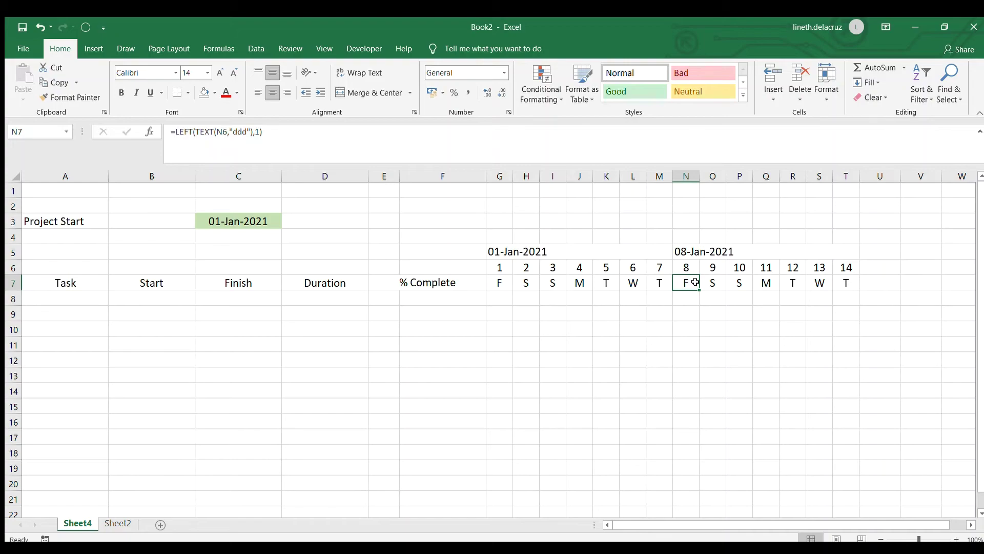
- Copy the second week's columns N:T and paste them starting at column U to add a third week
left_click_drag(686, 176, 841, 173)
key("ctrl+c")
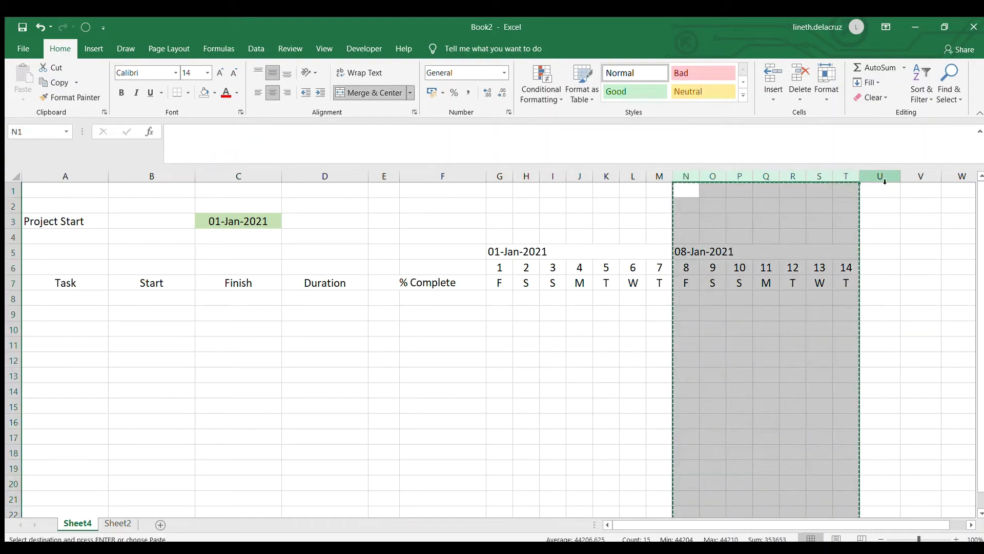
left_click(873, 176)
key("ctrl+v")
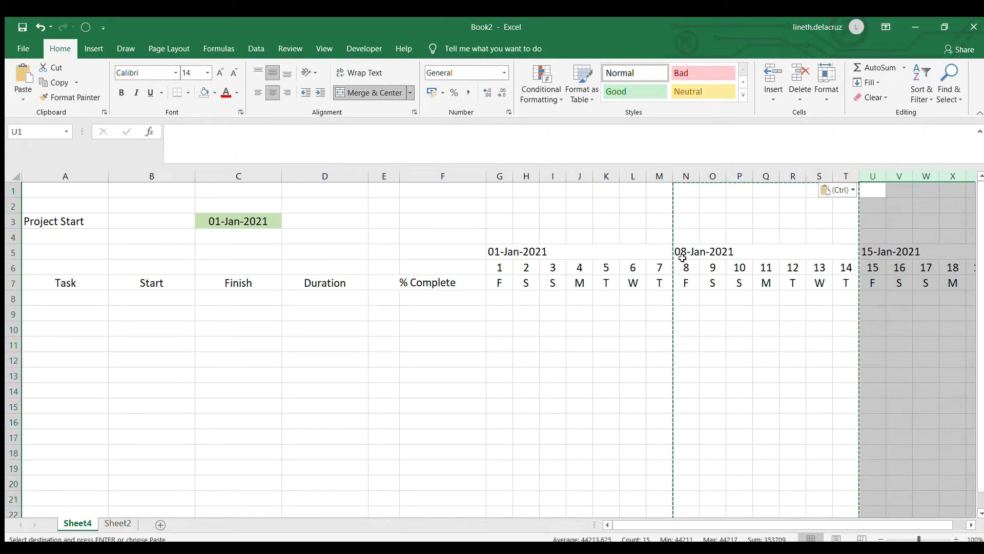
left_click(513, 251)
mouse_move(512, 251)
left_mouse_down()
mouse_move(842, 264)
mouse_move(890, 282)
left_mouse_up()
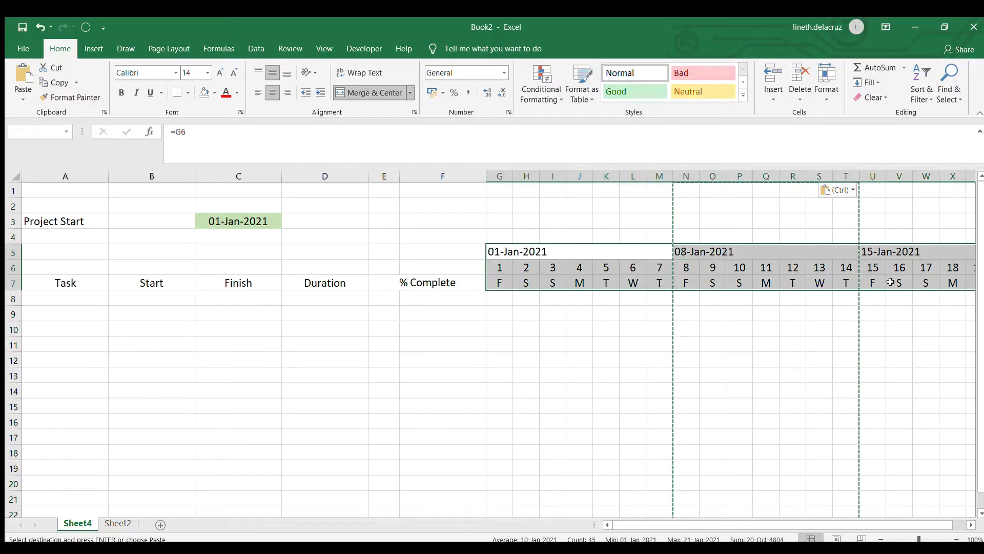
key("Escape")
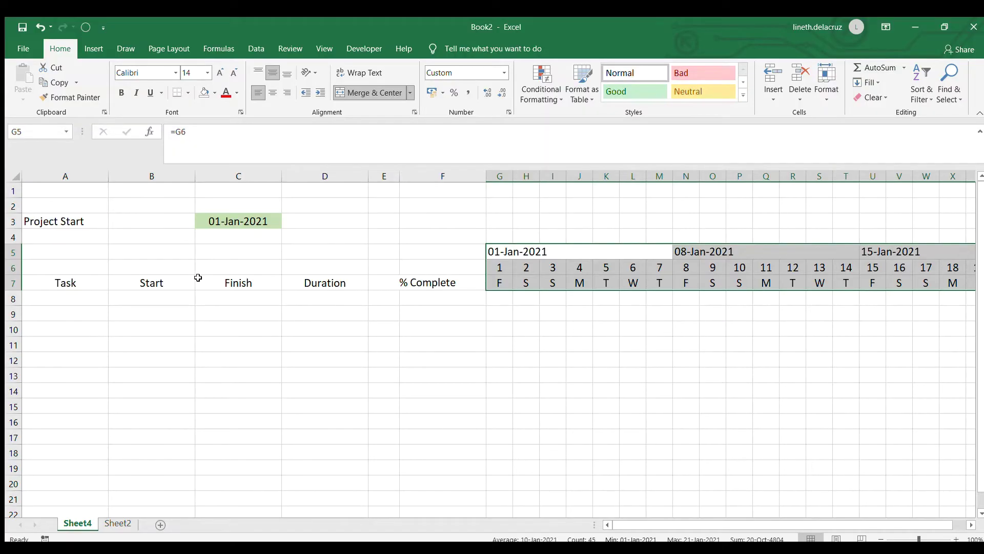
- Copy the task names and start and finish dates in B5:D16 of Sheet2 to A8 of Sheet4, at font size 14
left_click_drag(48, 299, 387, 422)
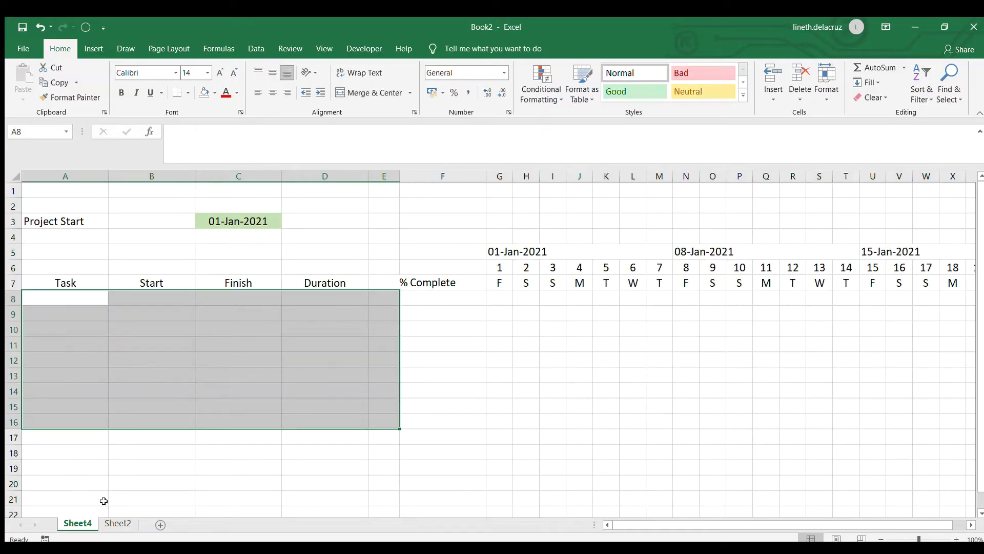
left_click(109, 527)
left_click_drag(74, 238, 161, 365)
key("ctrl+c")
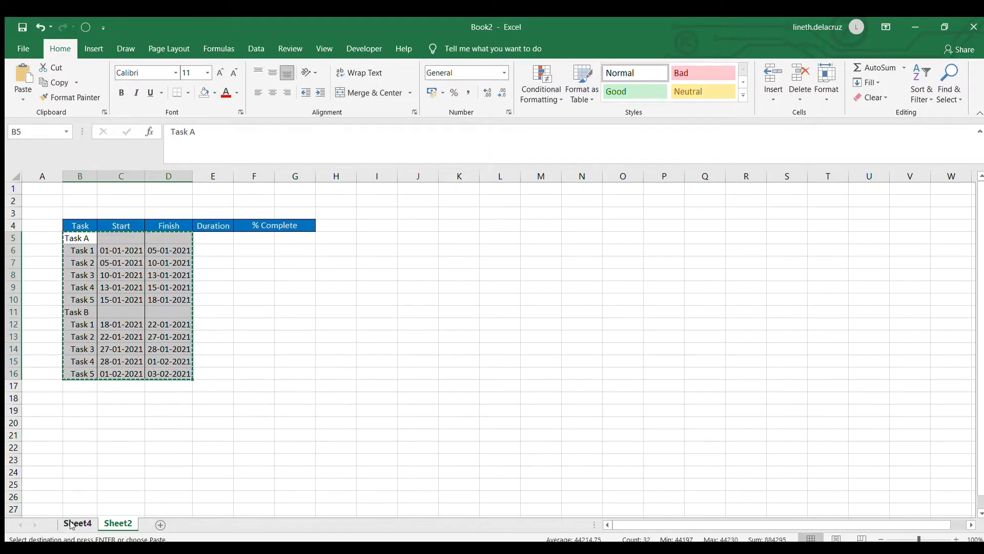
left_click(78, 523)
left_click(63, 298)
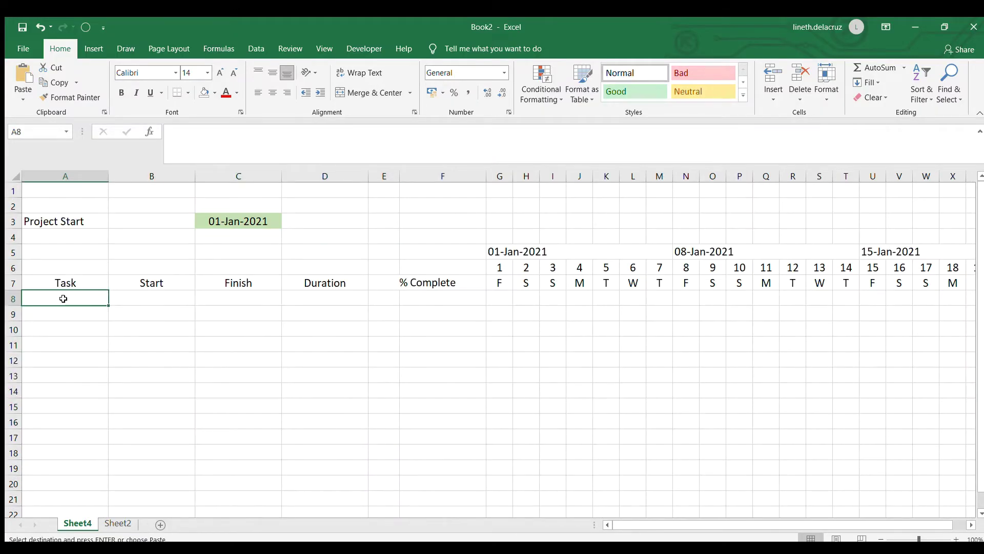
key("ctrl+v")
type("14")
key("Return")
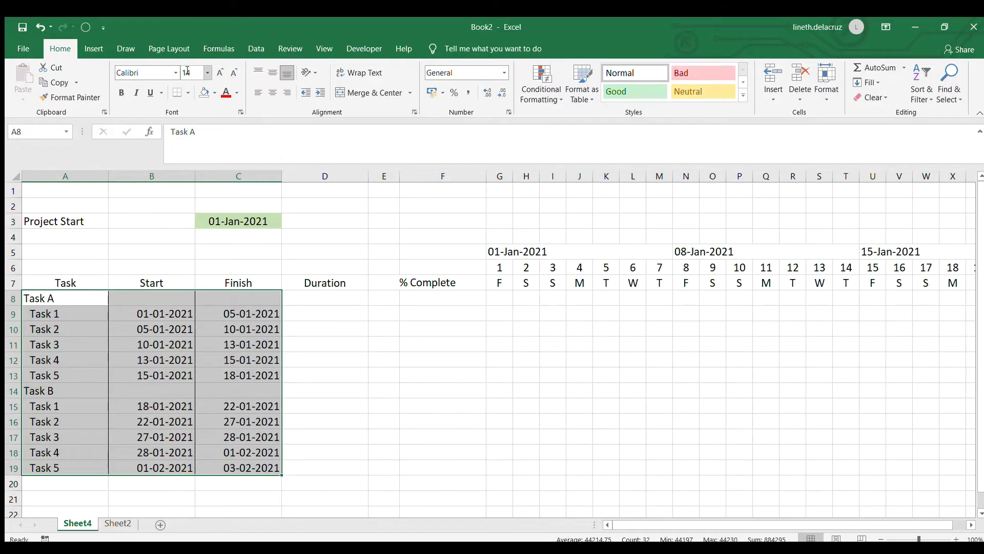
- Apply the centered date format of C3 to the start and finish dates in B8:C19, without the green fill
left_click(241, 221)
left_click(77, 98)
mouse_move(138, 297)
left_mouse_down()
mouse_move(213, 340)
mouse_move(238, 468)
left_mouse_up()
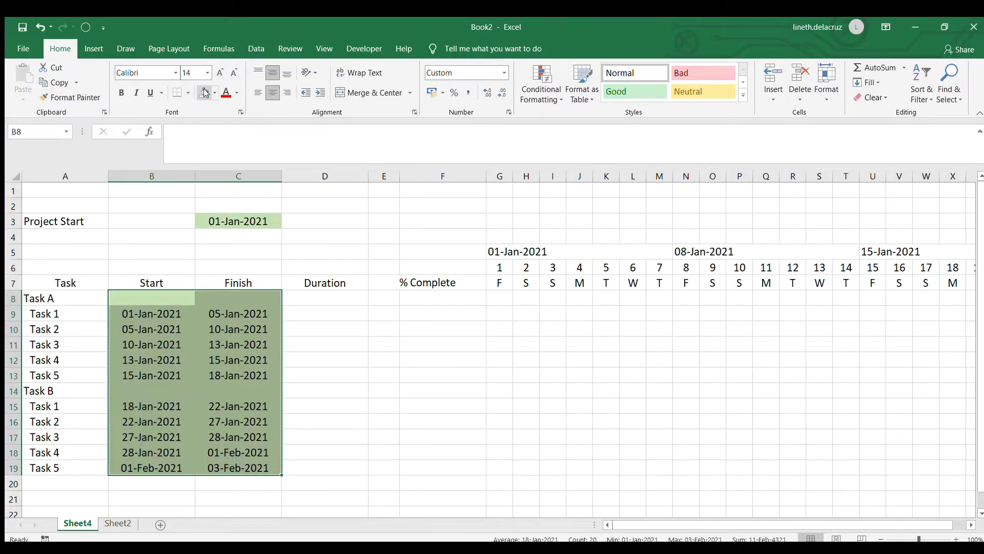
- Enter the duration formula =IF(OR(B8="",C8=""),"",(C8-B8+1)) in D8
left_click(318, 309)
left_click(315, 301)
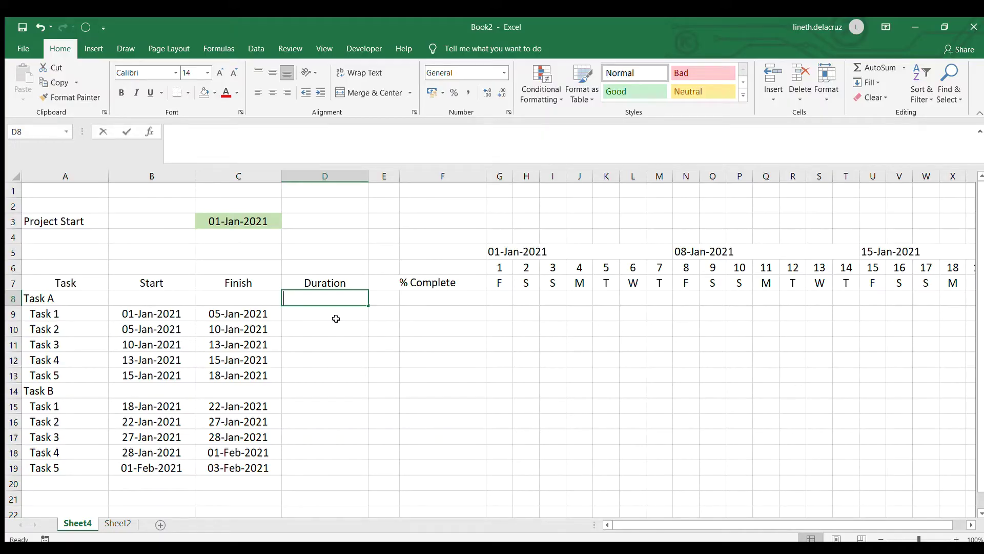
type("=if")
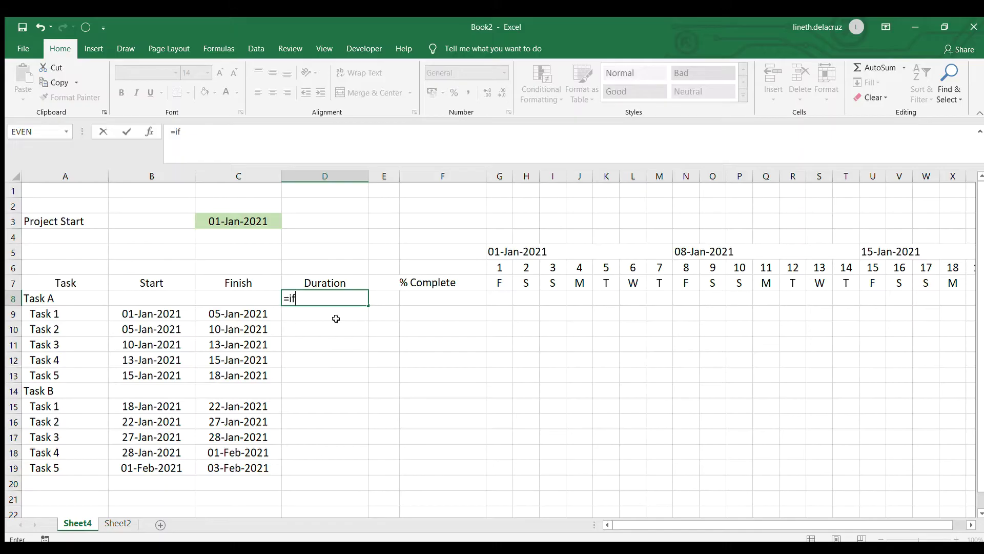
type("(or(")
key("Left")
key("Left")
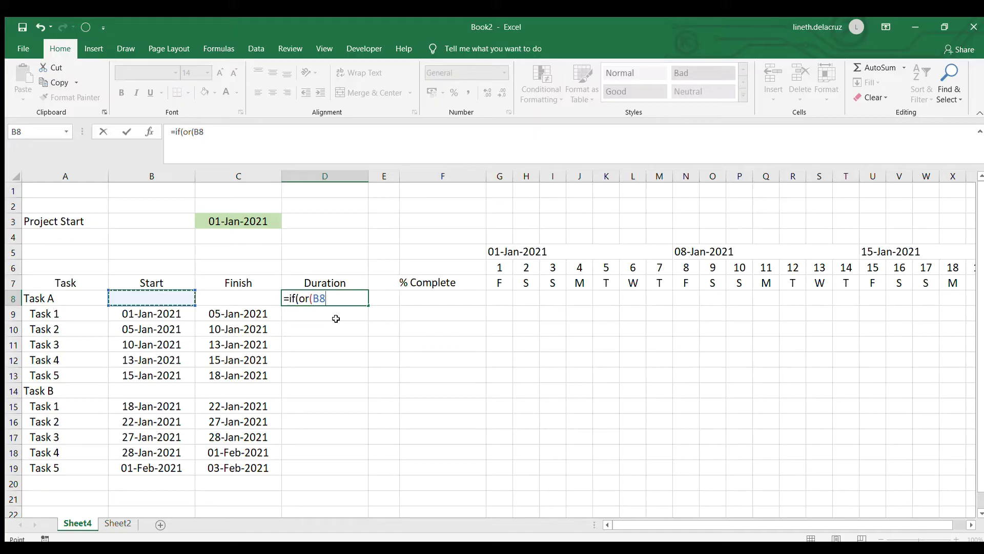
type("=\"\",")
key("Left")
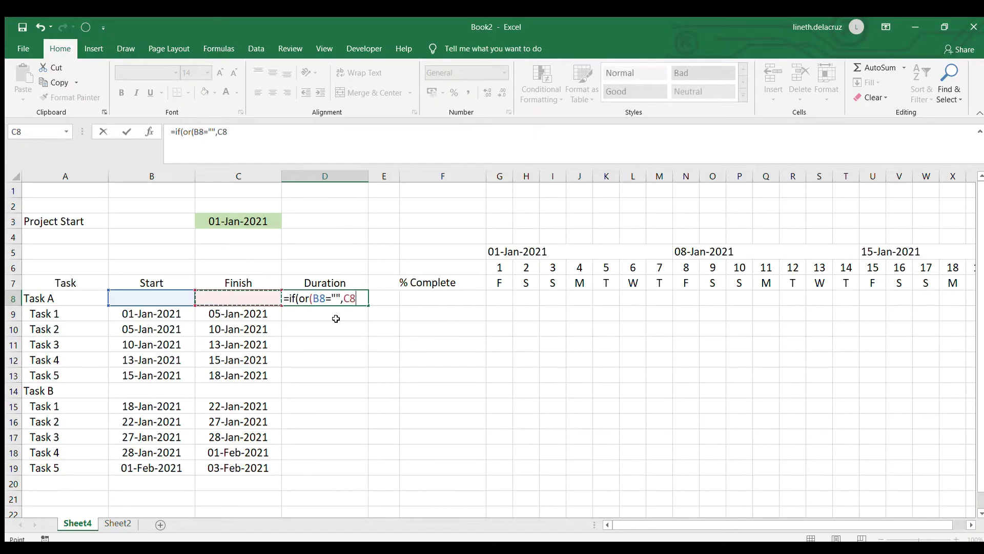
type("=")
type("\"\"")
type("),\"\",(")
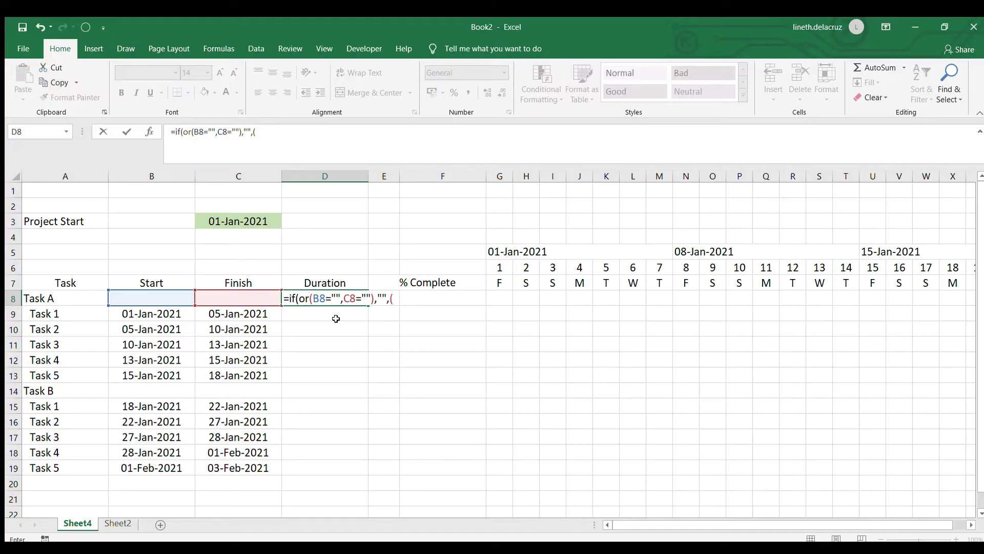
key("Left")
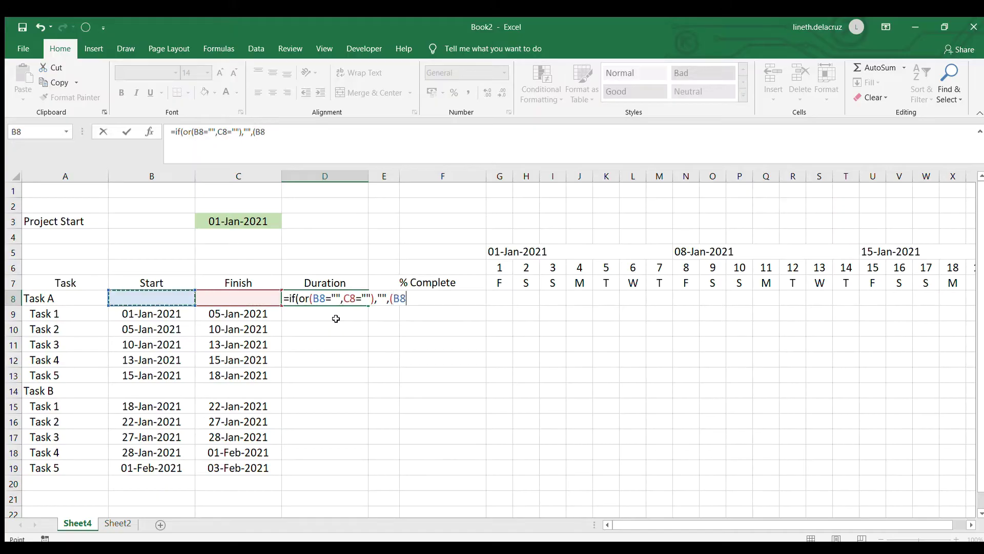
type("-")
key("Left")
key("Left")
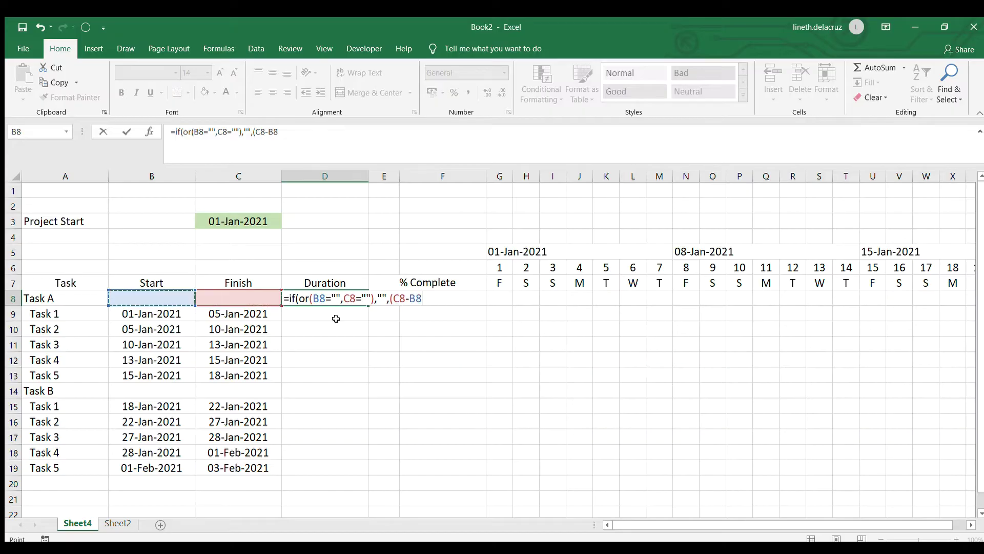
type("+1)")
key("ctrl+Return")
- Copy the duration formula from D8 down to D19 and center the Duration column's values
key("ctrl+c")
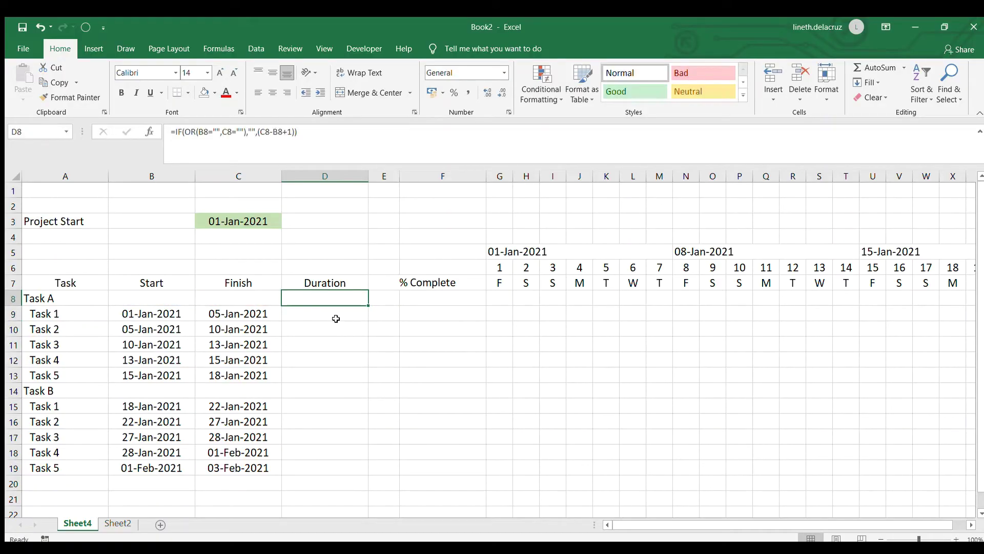
left_click(338, 321)
key("shift+Down")
key("shift+Down")
key("shift+Down")
key("shift+Down")
key("shift+Down")
key("shift+Down")
key("shift+Down")
key("shift+Down")
key("shift+Down")
key("shift+Down")
key("ctrl+v")
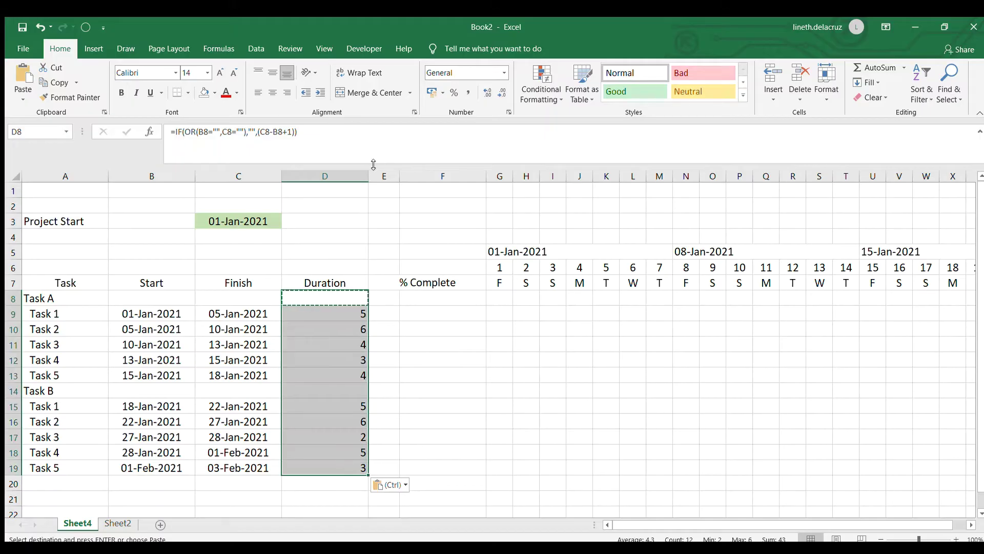
left_click(273, 93)
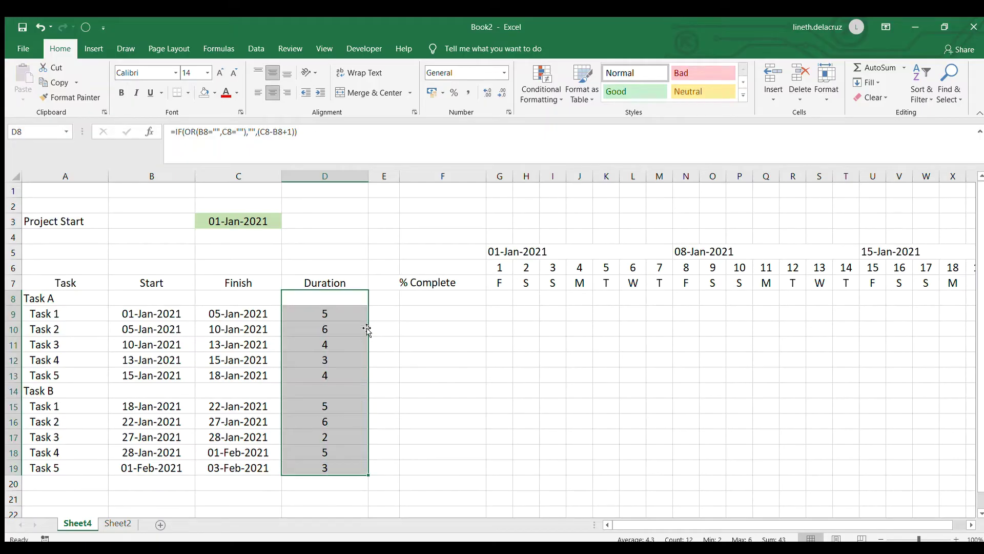
- Format E8:E19 as percentages and fill every cell in that range with 0%
left_click(380, 298)
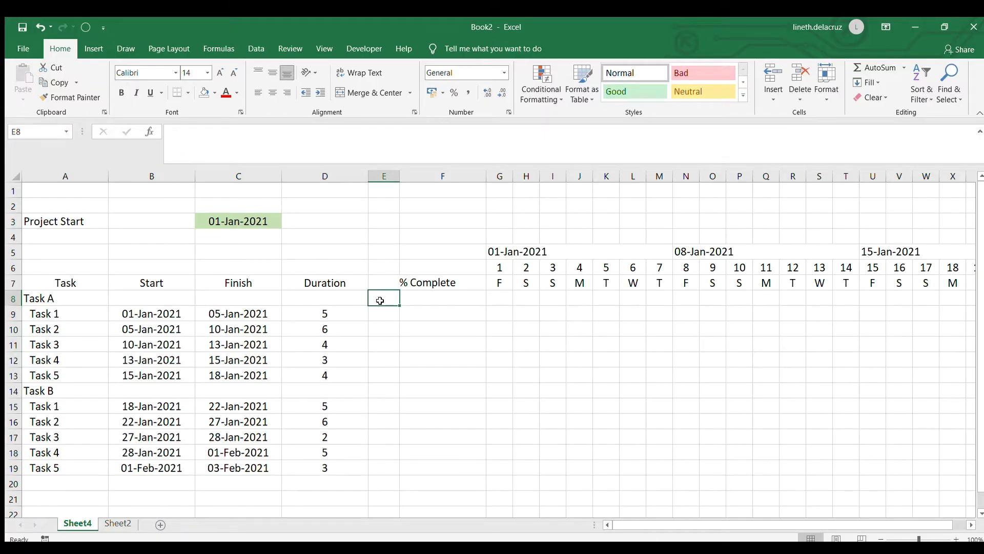
left_click(380, 464, "shift")
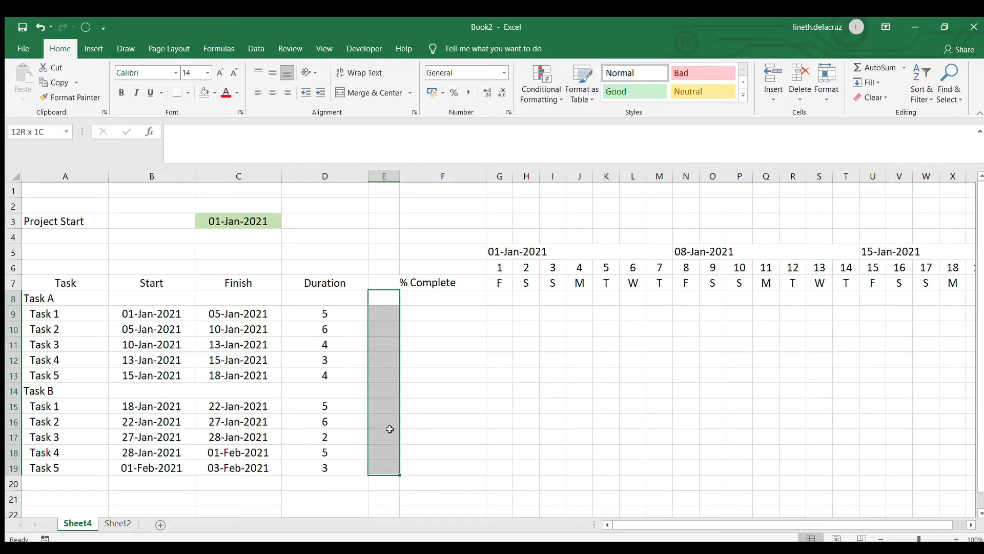
left_click(452, 93)
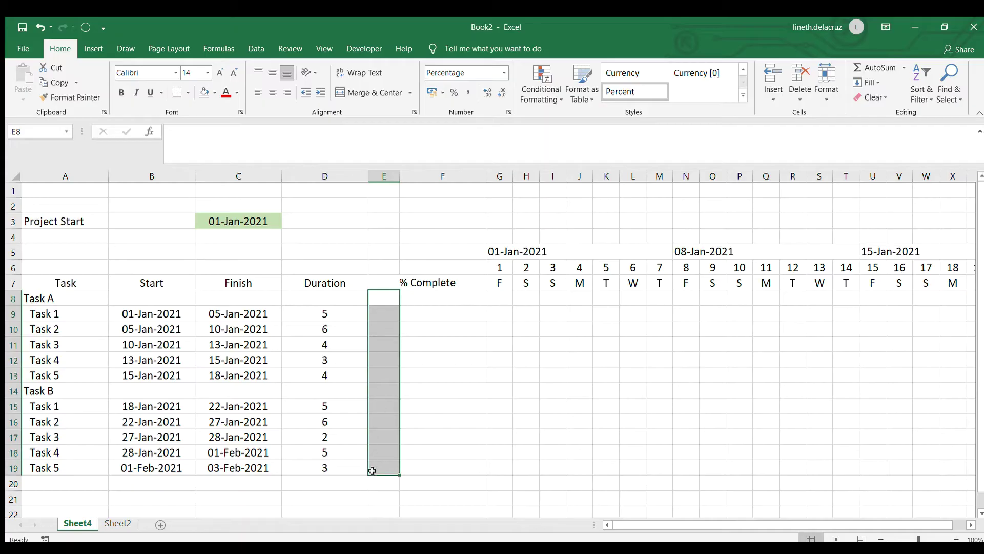
type("0")
key("ctrl+Return")
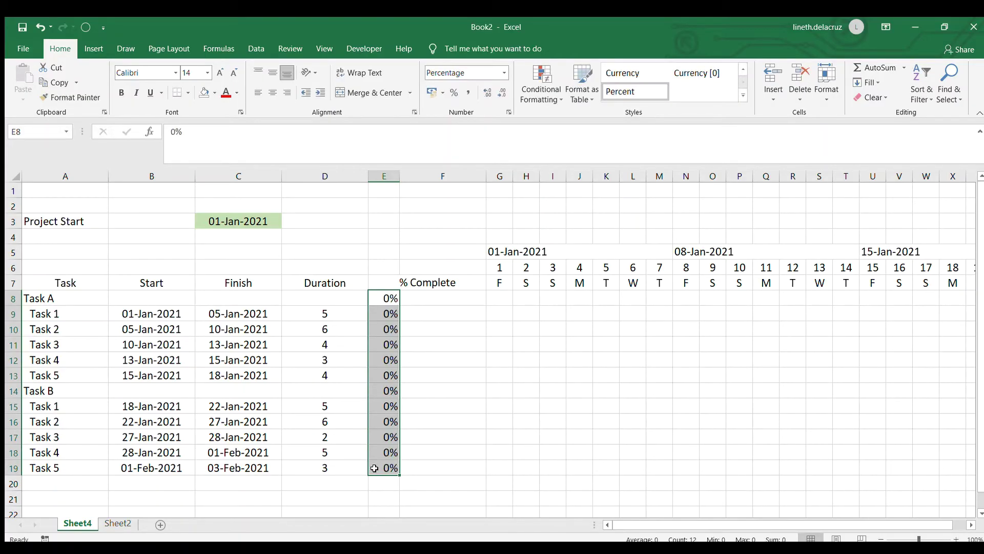
- Enter =E8 in F8 and copy the formula down through F19
left_click(431, 305)
type("=E8")
key("ctrl+Return")
key("ctrl+c")
left_click(432, 310)
left_click(430, 470, "shift")
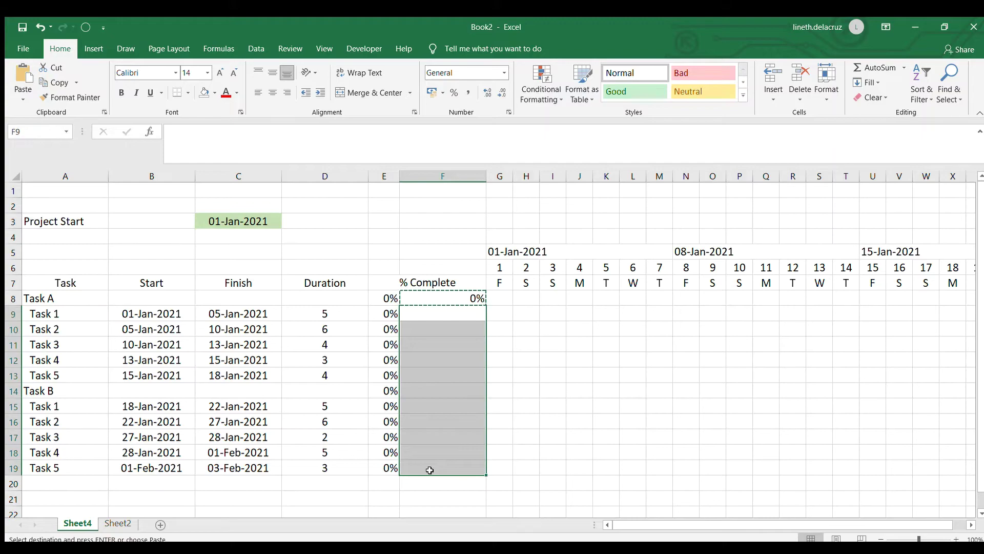
key("ctrl+v")
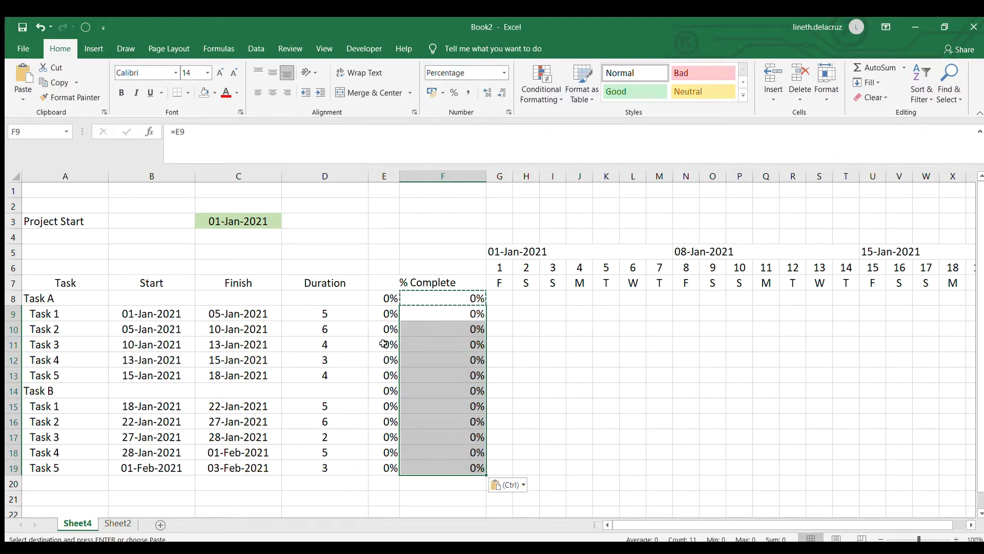
- Show the % Complete values in F8:F19 as blue gradient data bars with the numbers hidden, adjusting the data bar rule
left_click_drag(441, 296, 443, 463)
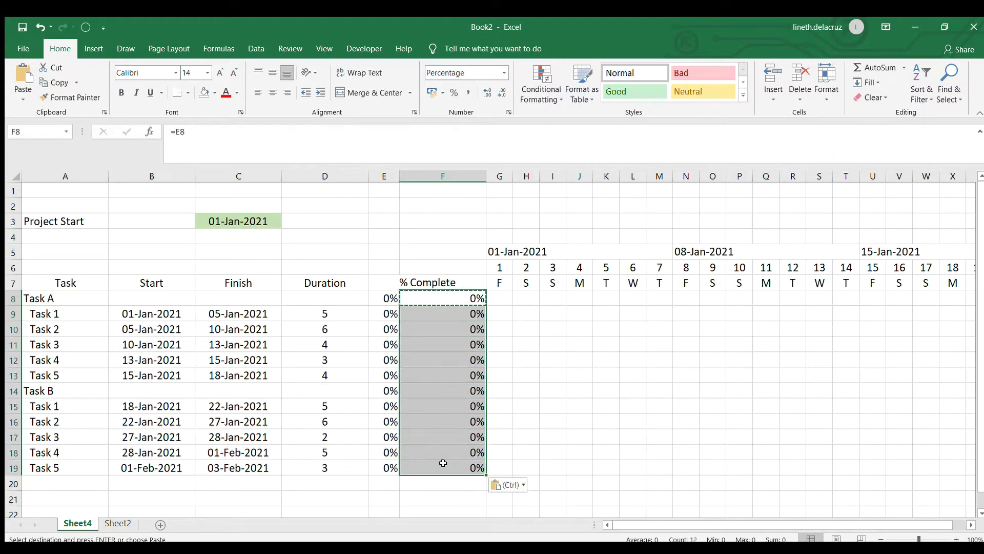
key("Escape")
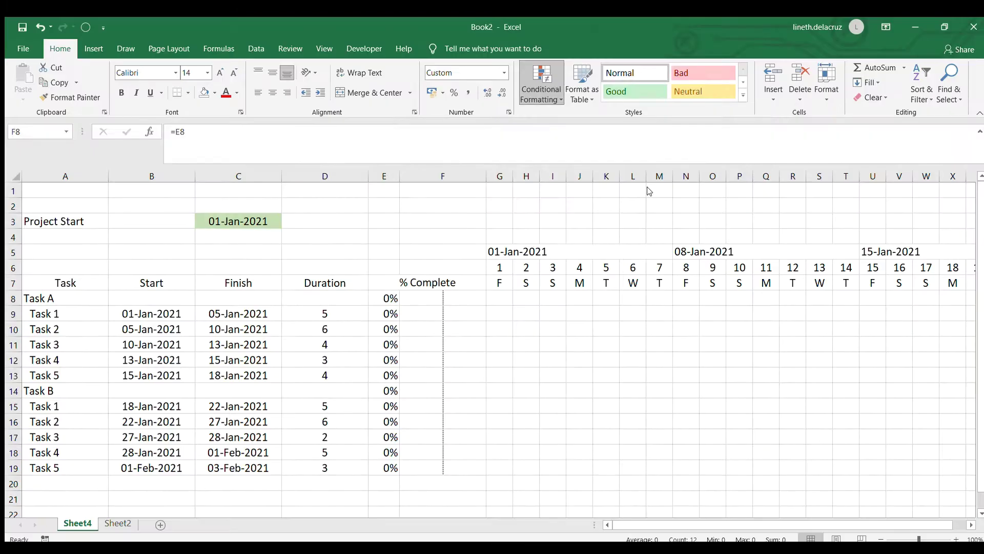
key("ctrl+shift+Down")
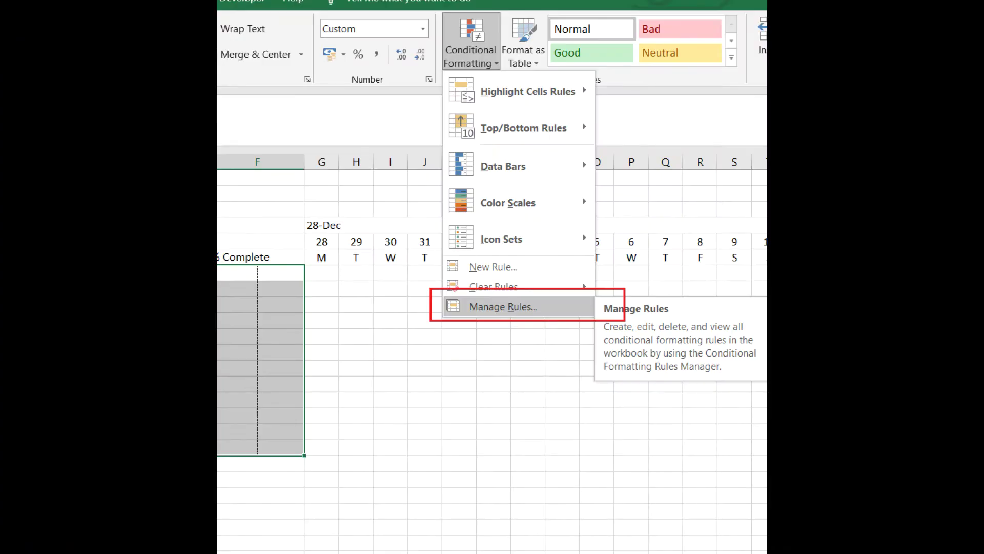
left_click(502, 307)
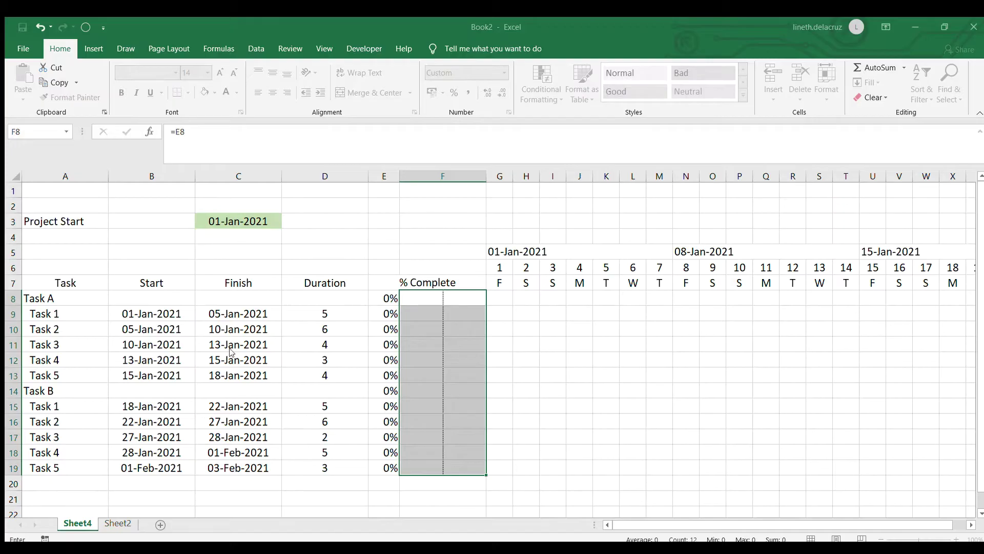
key("ctrl+Return")
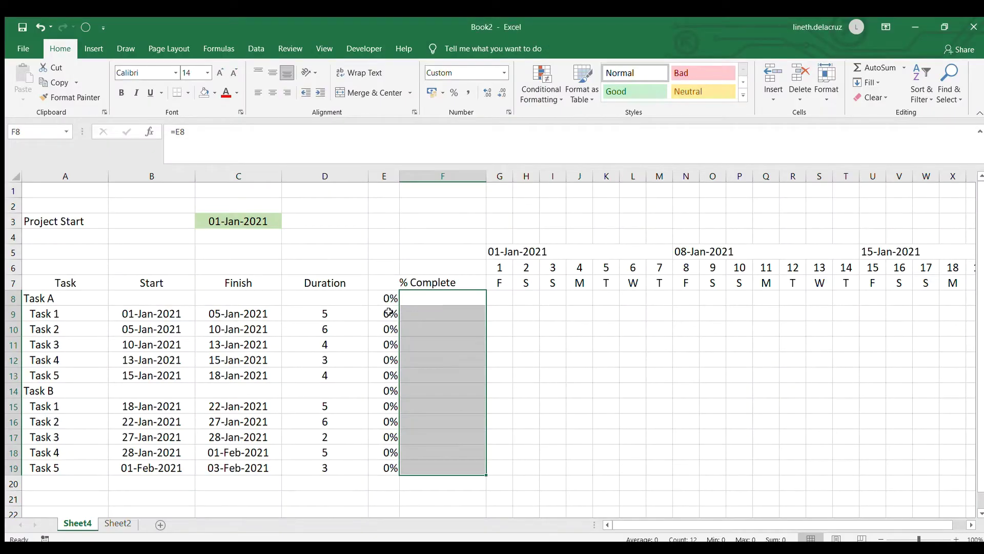
- Set the completion of Task A's Task 1 to Task 4 in E9:E12 to 100%, 50%, 60% and 90%
left_click(389, 312)
type("100")
key("Return")
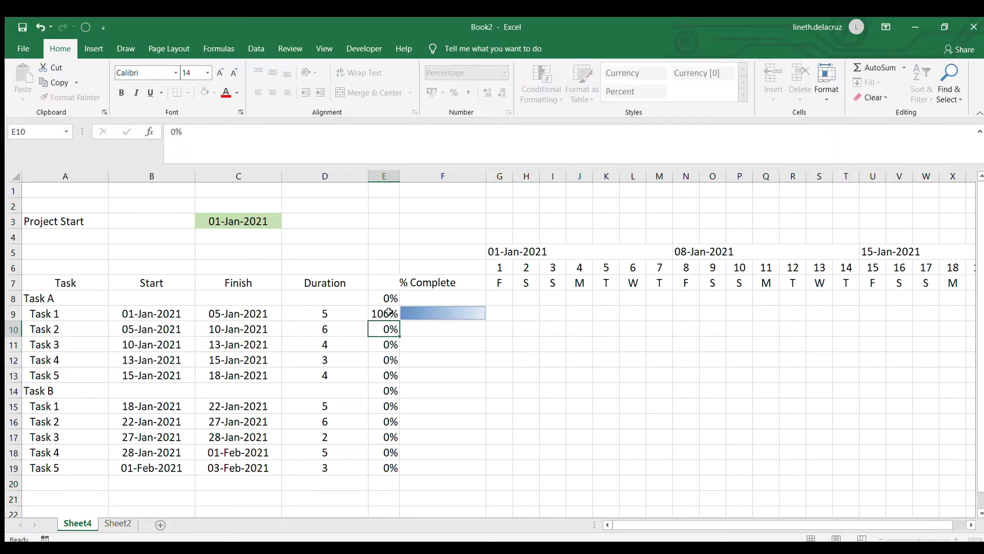
type("50")
key("Return")
type("60")
key("Return")
type("90")
key("Return")
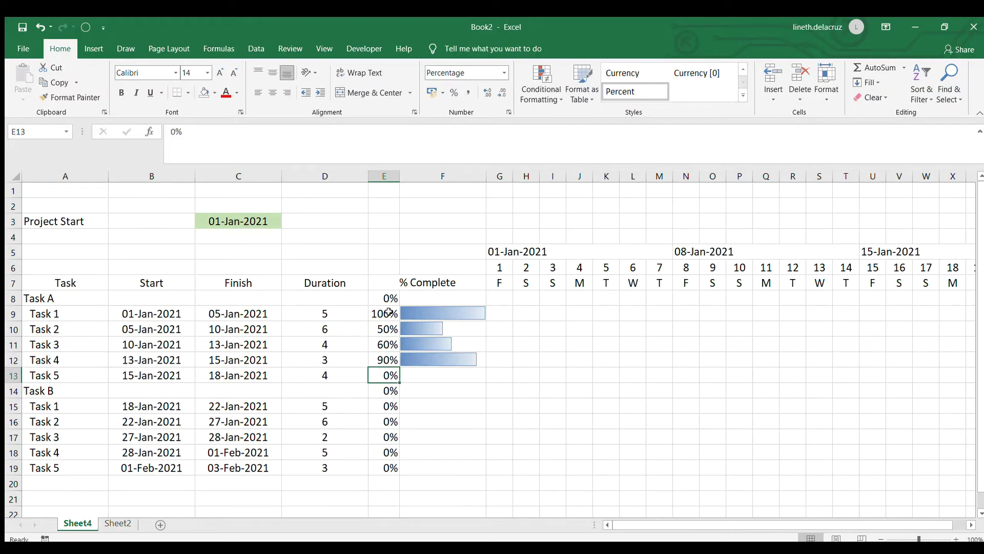
- Clear the percentages of the Task A and Task B heading rows, and set E13 to 50% and E15 to 100%
left_click(391, 298)
key("Delete")
left_click(388, 374)
type("50")
key("Return")
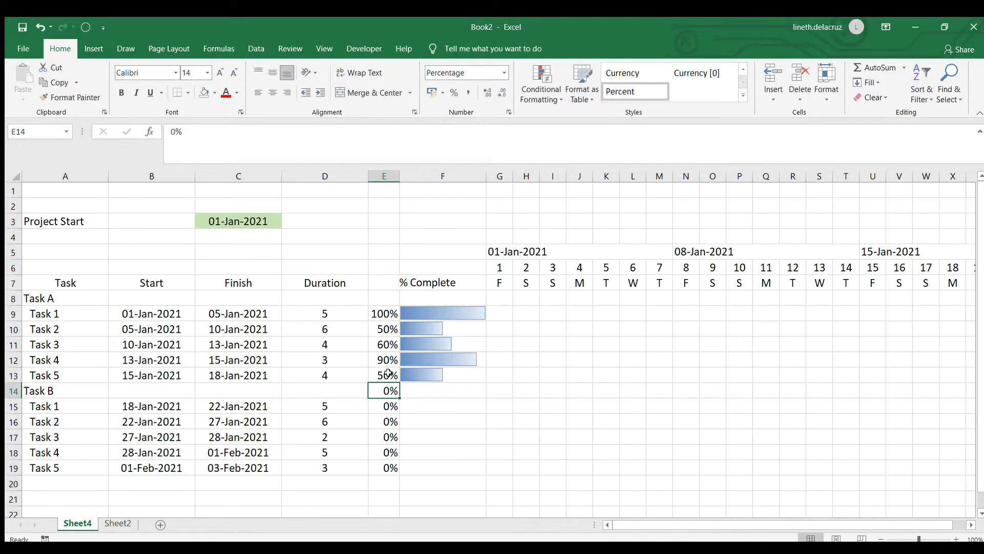
key("Delete")
key("Return")
type("100")
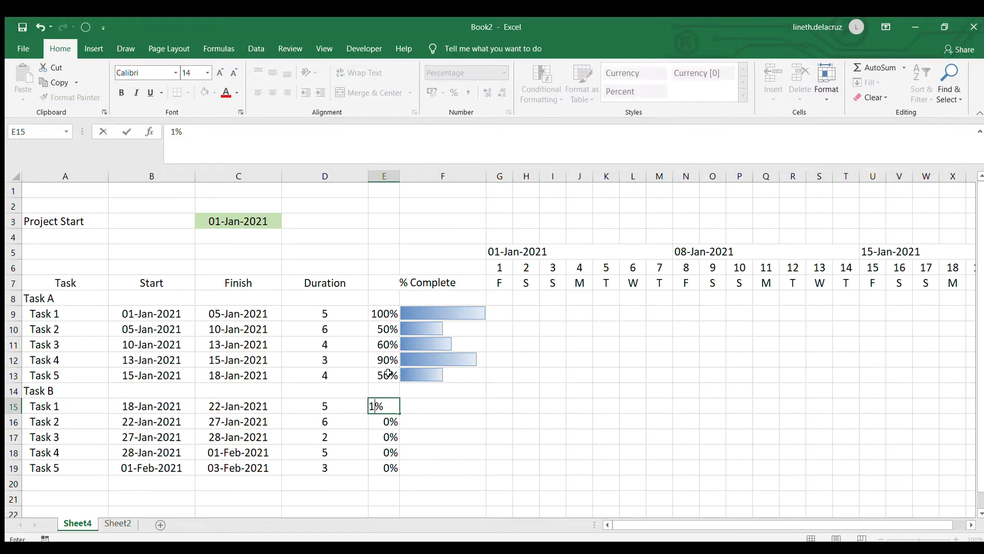
key("Return")
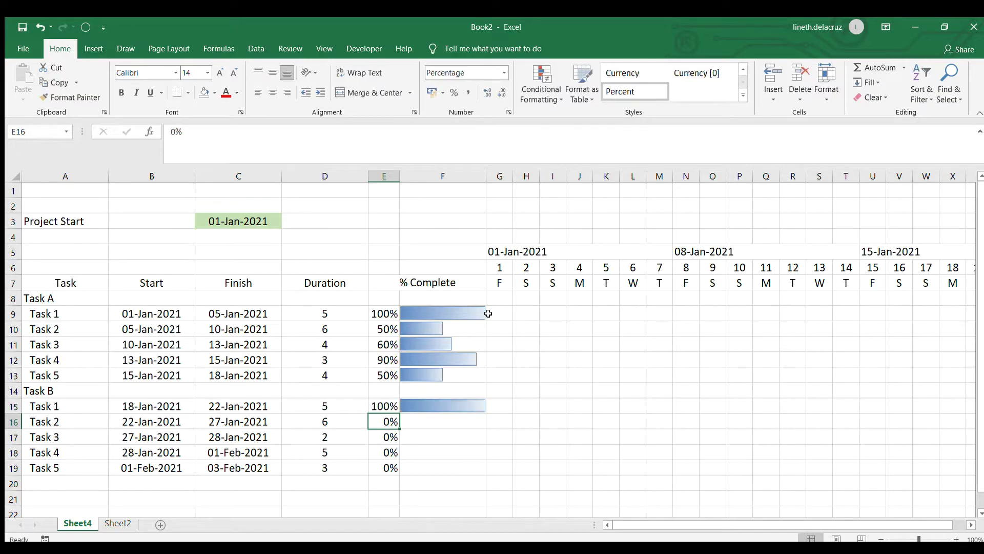
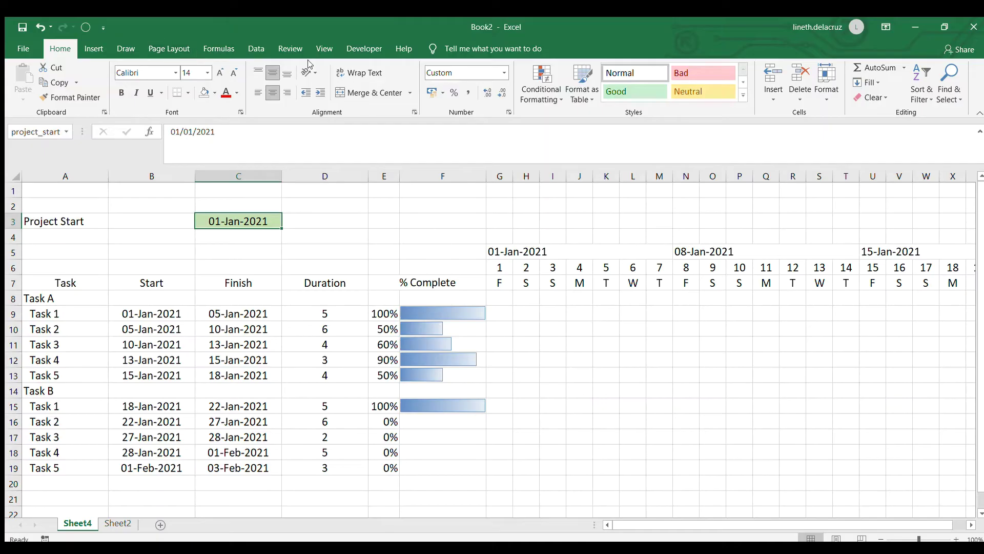
- Extend the first timeline date formula in G6 to =C3-WEEKDAY(project_start,3) so that the week starts on Monday
left_click(500, 269)
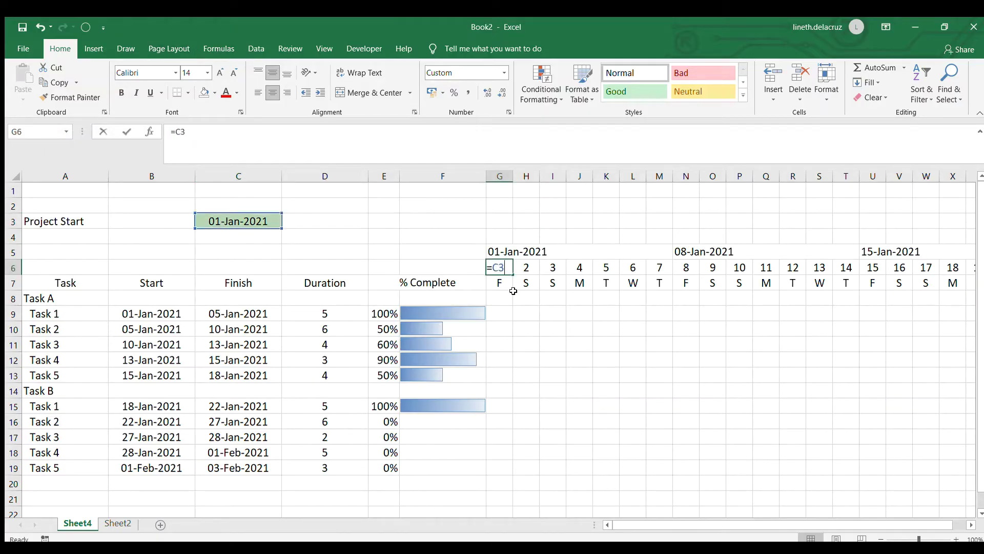
key("F2")
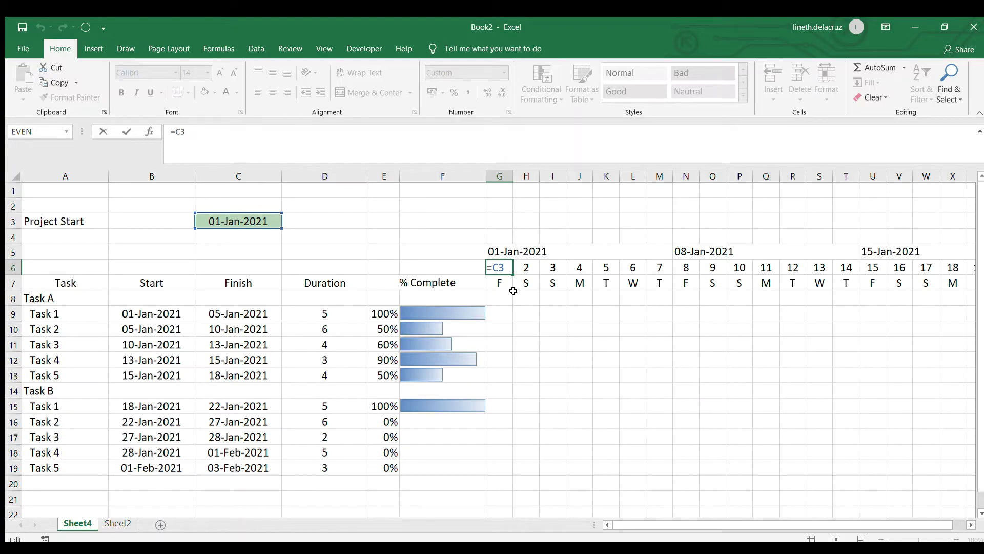
type("-weekd")
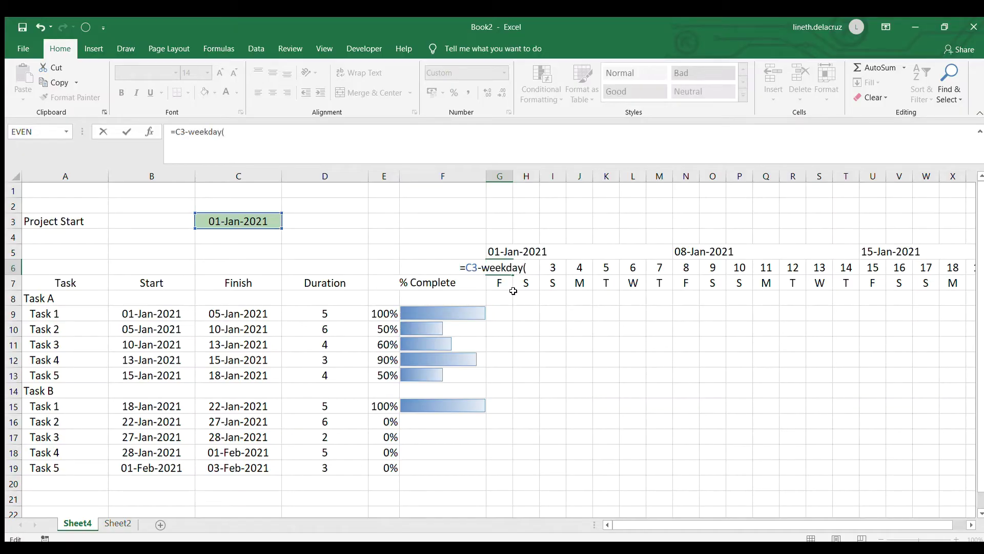
type("ay(proje")
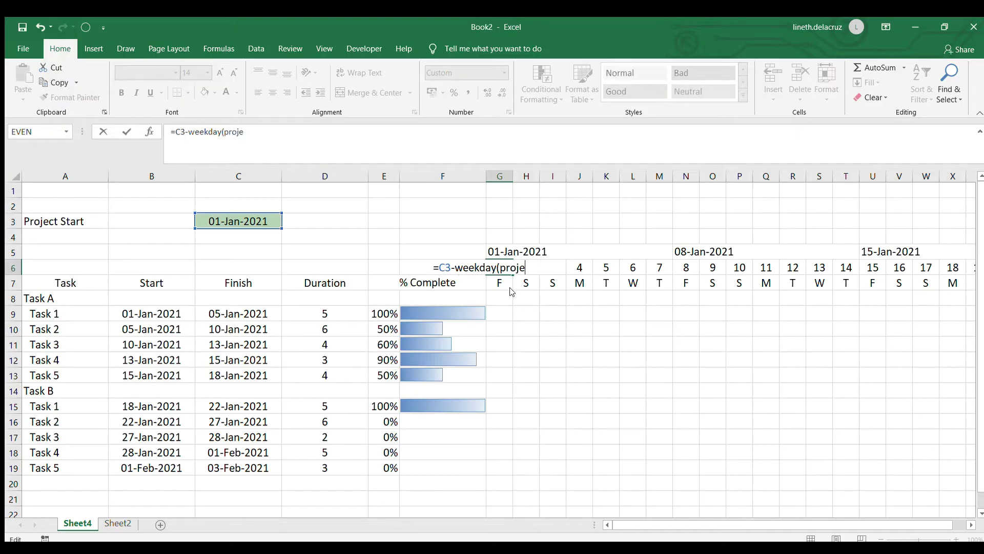
type("ct_start")
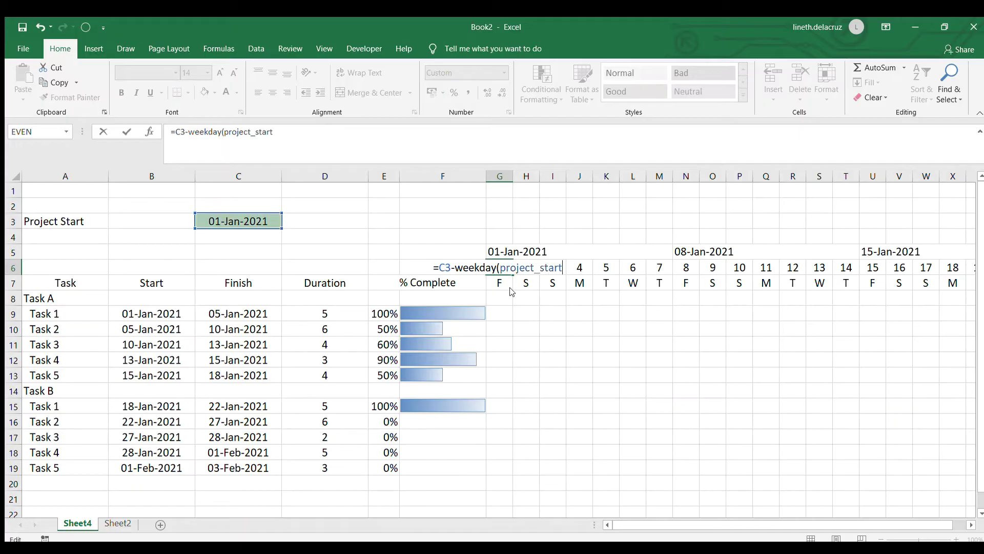
type(",3")
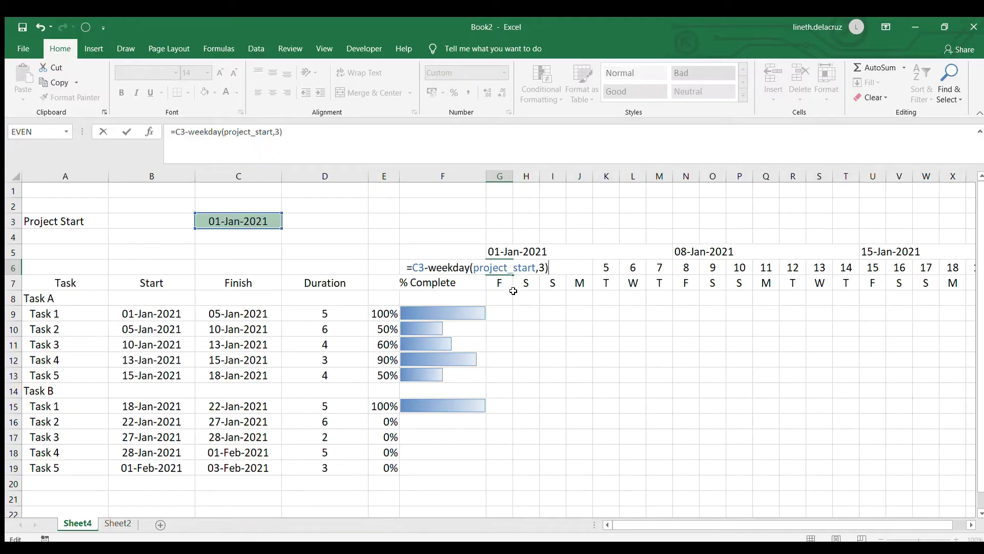
key("Return")
key("Up")
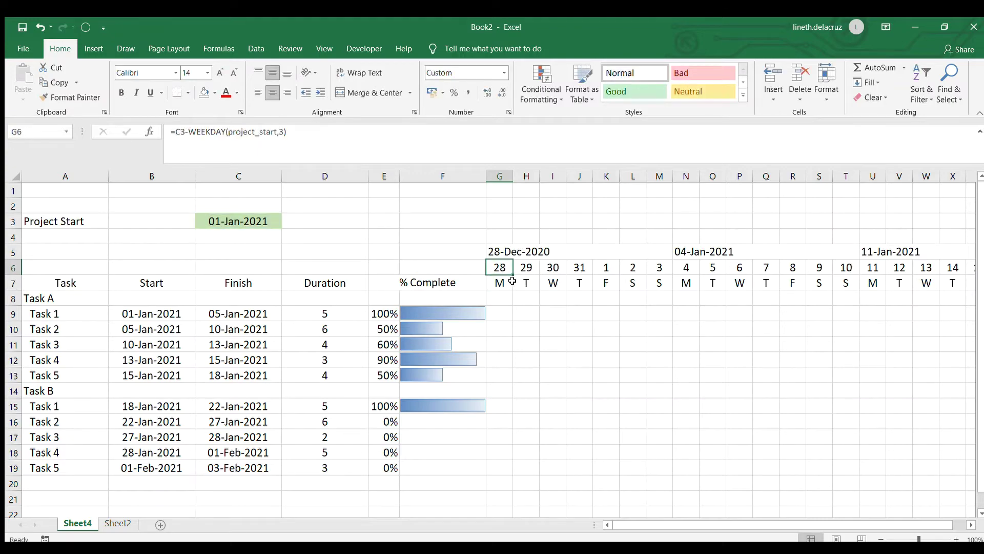
- Test the timeline by setting the project start date in C3 to 01-Feb-2021 and check the first two weeks' headers
left_click(254, 222)
key("F2")
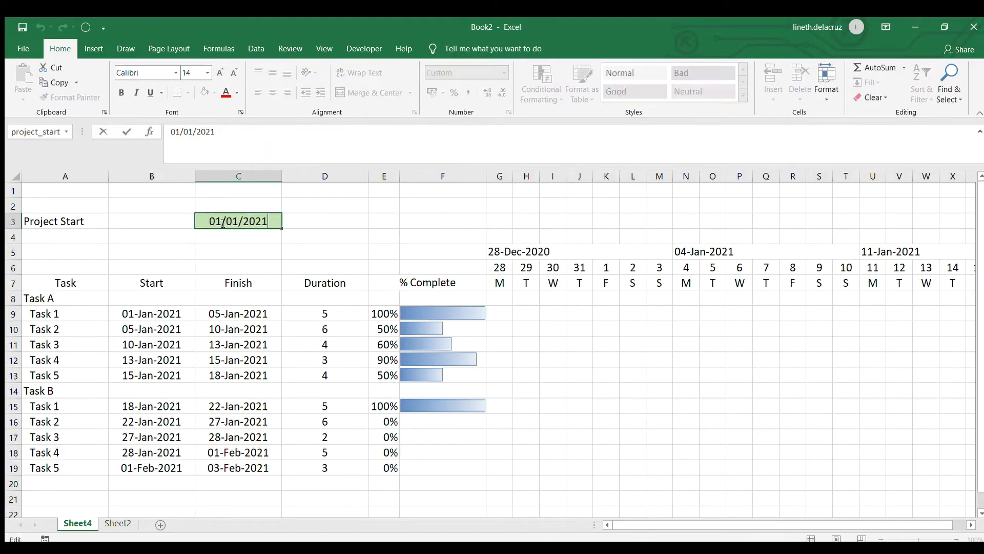
key("BackSpace")
type("2")
key("Return")
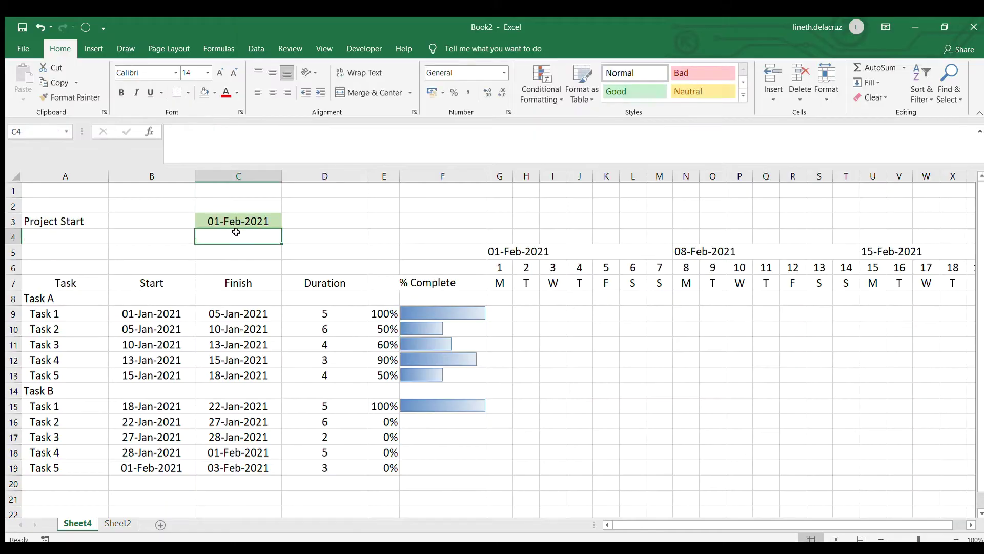
left_click(499, 252)
left_click_drag(523, 266, 567, 283)
left_click_drag(712, 250, 695, 285)
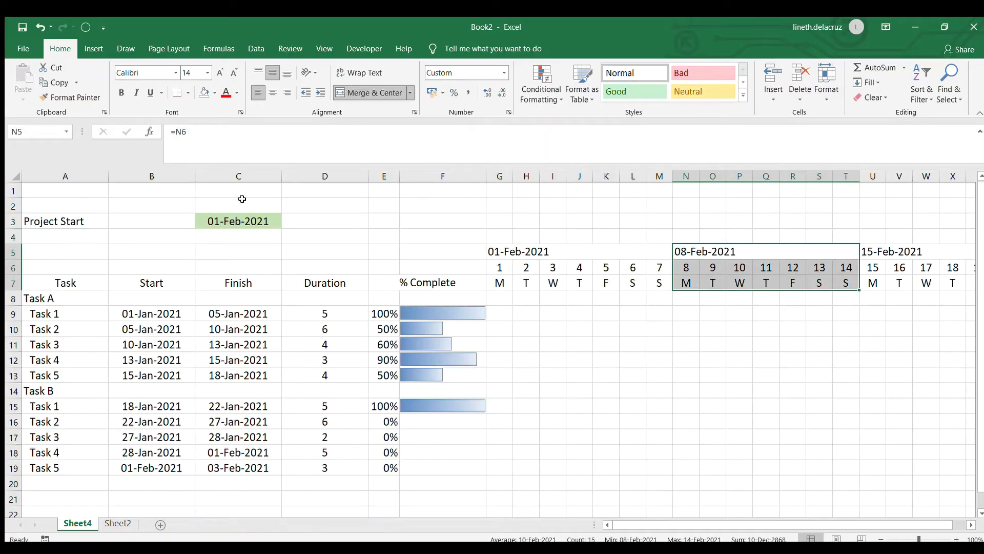
- Set the project start date in C3 back to 01-Jan-2021
left_click(227, 222)
key("F2")
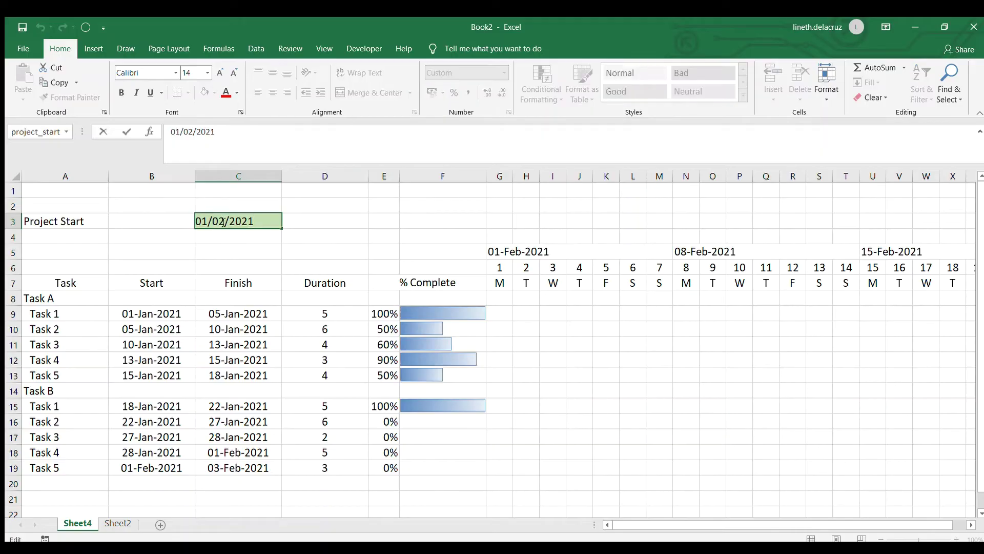
key("BackSpace")
type("1")
key("Return")
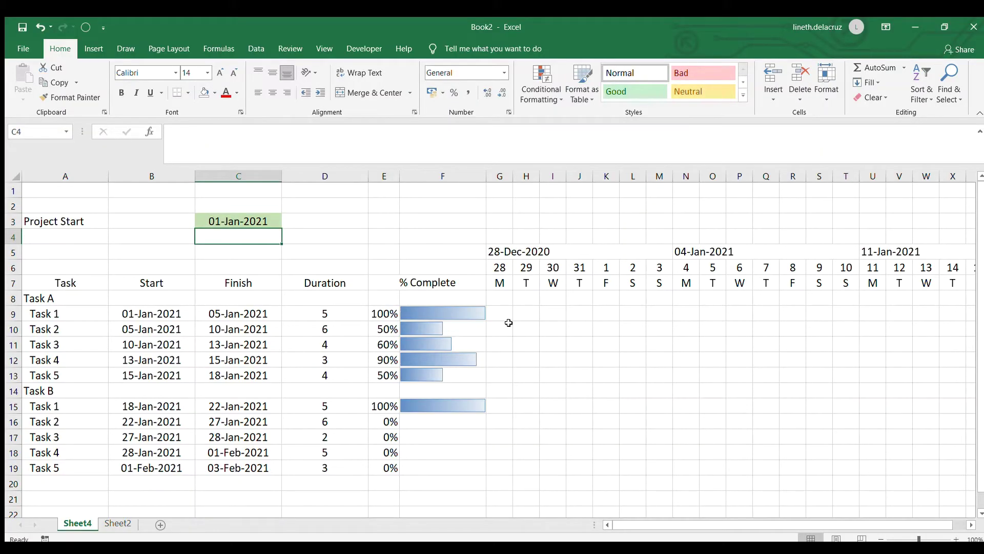
left_click(502, 297)
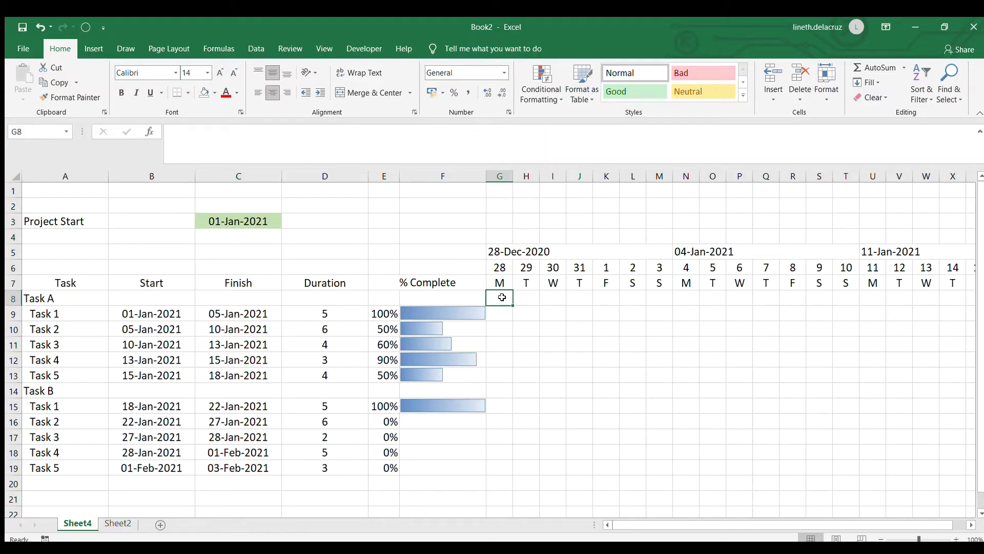
left_click(583, 250)
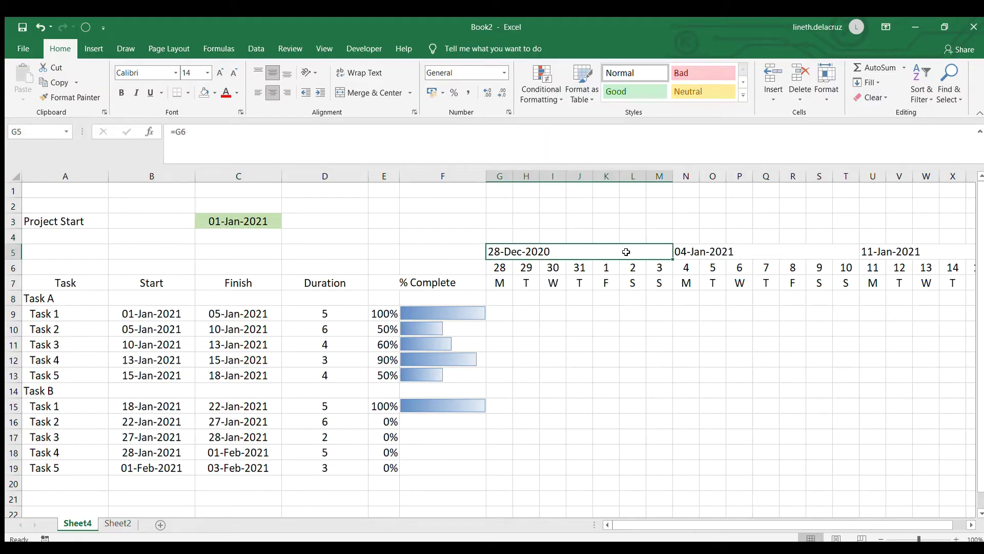
key("shift+Right")
key("shift+Right")
key("shift+Down")
key("shift+Down")
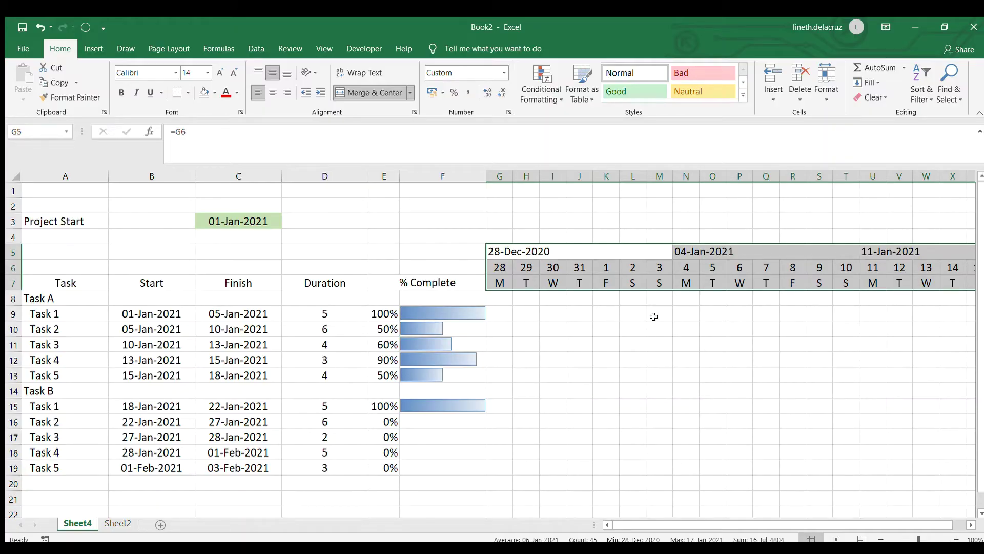
- Enter the label "Week display" in A5 and move to C5 in the same row
left_click(235, 241)
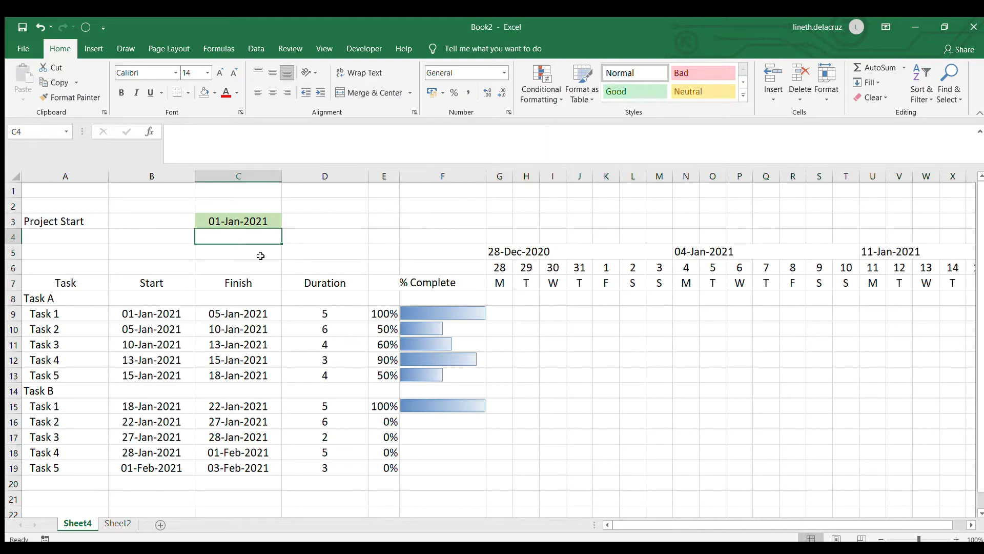
left_click(80, 250)
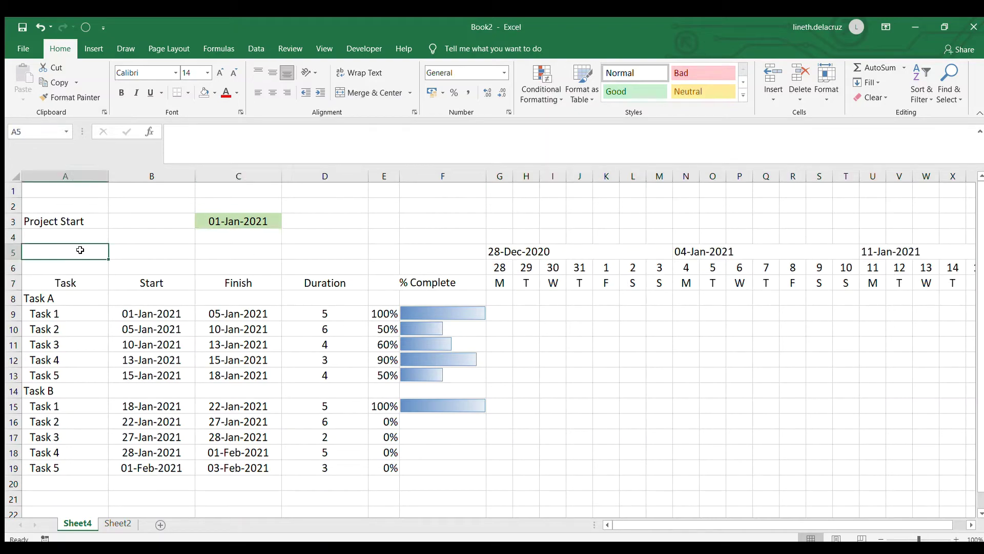
type("Week display")
key("Tab")
key("Tab")
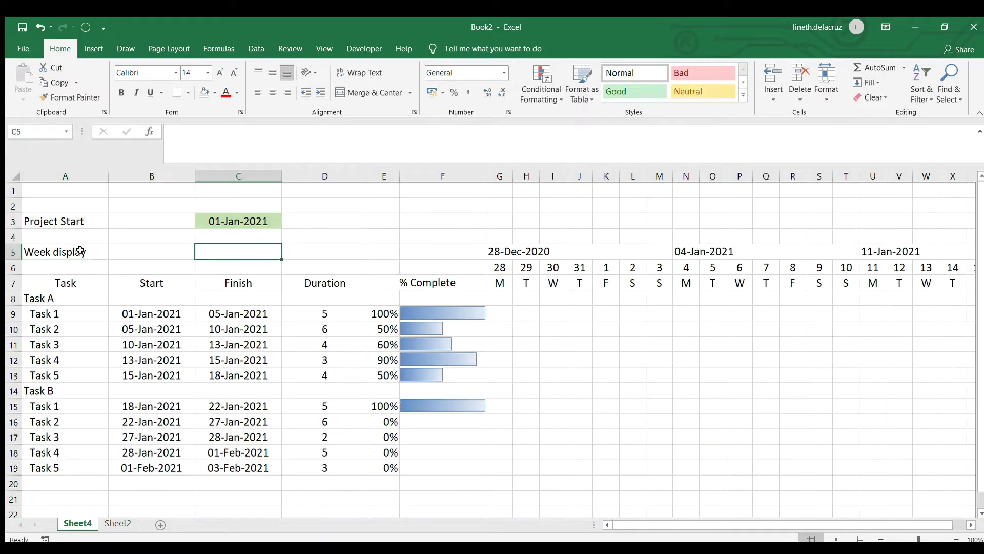
- Fill the week display cell C5 with light green, enter 1 in it and centre the value
left_click(204, 92)
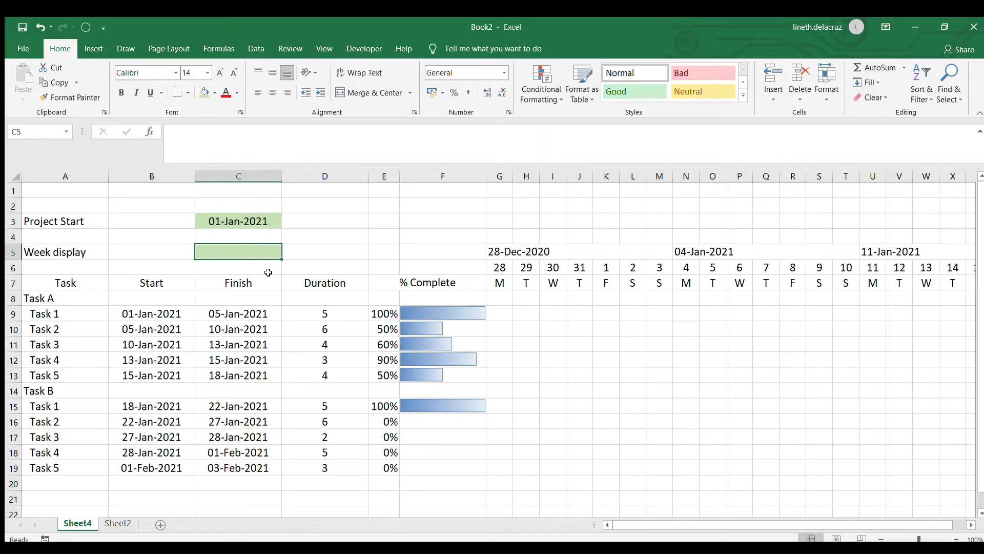
type("1")
key("Return")
key("Up")
left_click(272, 93)
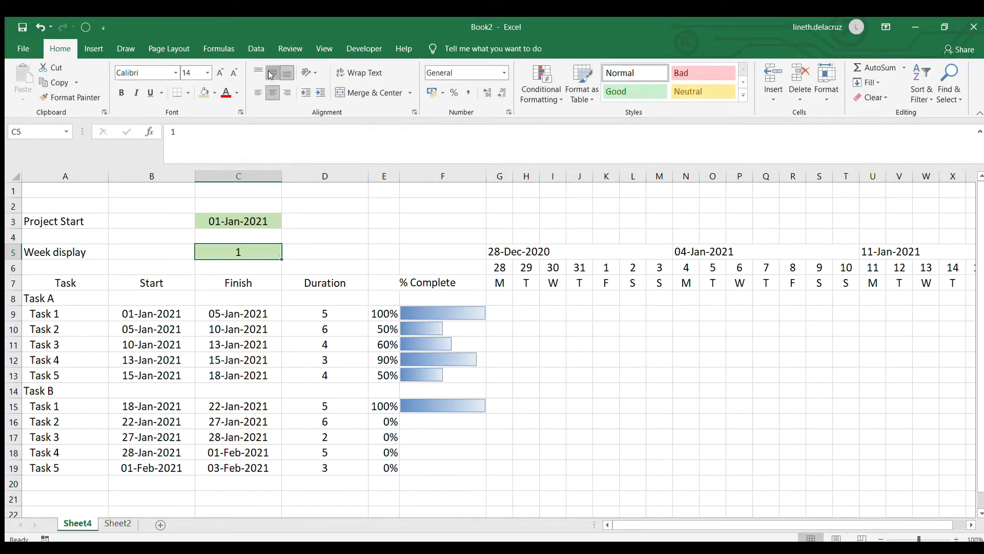
- Examine the first and second week headers in G5:M7 and N5:T7 against the week display value in C5
left_click(518, 251)
key("shift+Down")
key("shift+Down")
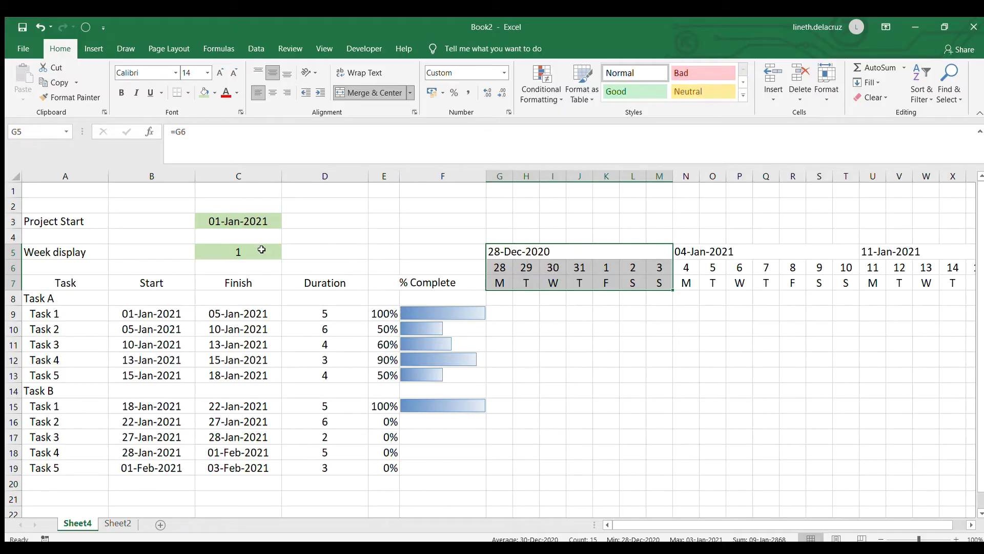
left_click(262, 250)
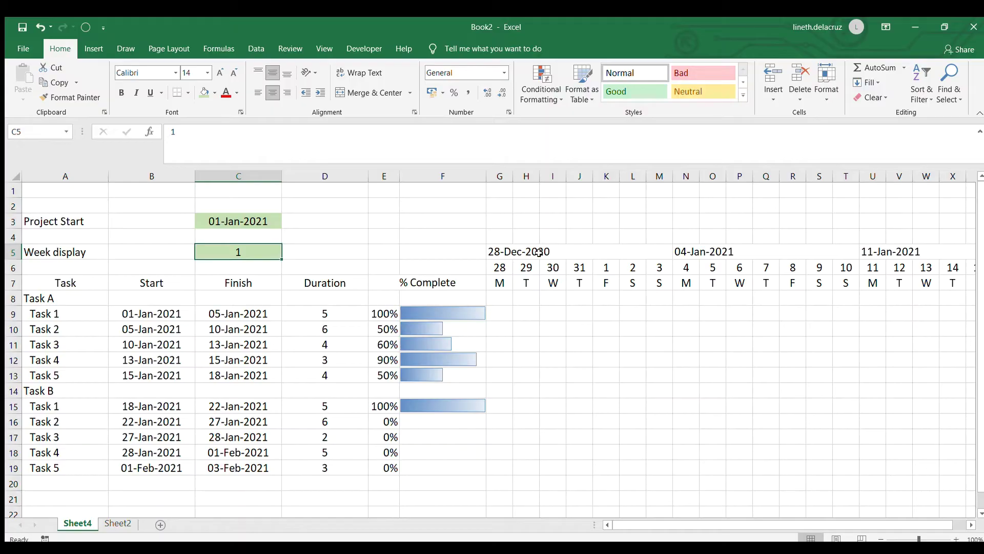
left_click_drag(737, 259, 748, 283)
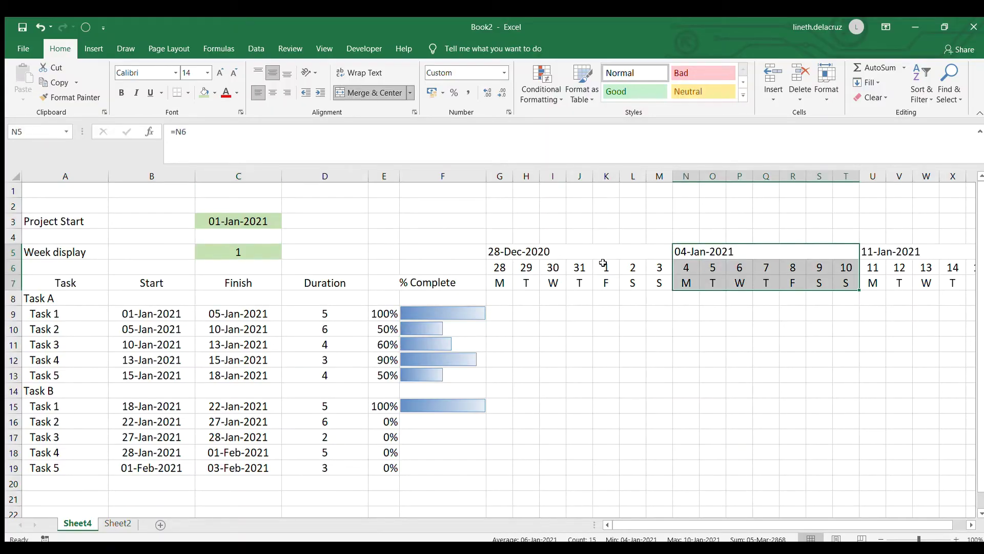
left_click(220, 253)
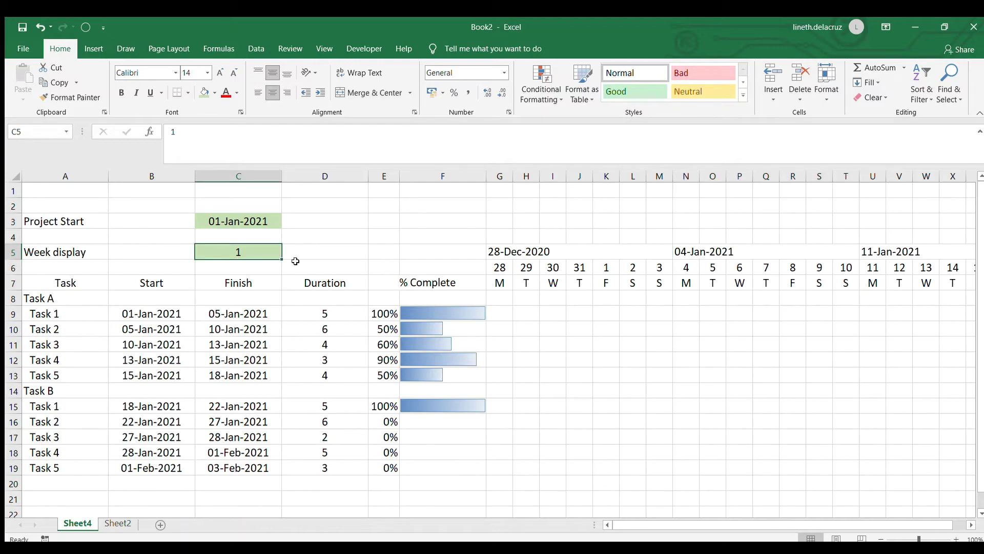
- Extend the first timeline date formula in G6 to =C3-WEEKDAY(project_start,3)+(week_display-1)*7
left_click(502, 274)
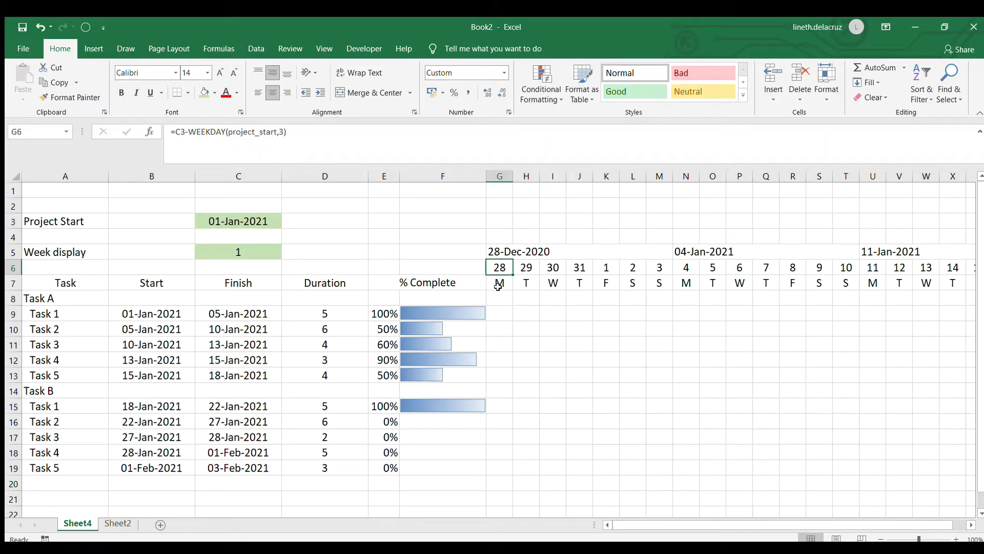
key("F2")
type("+")
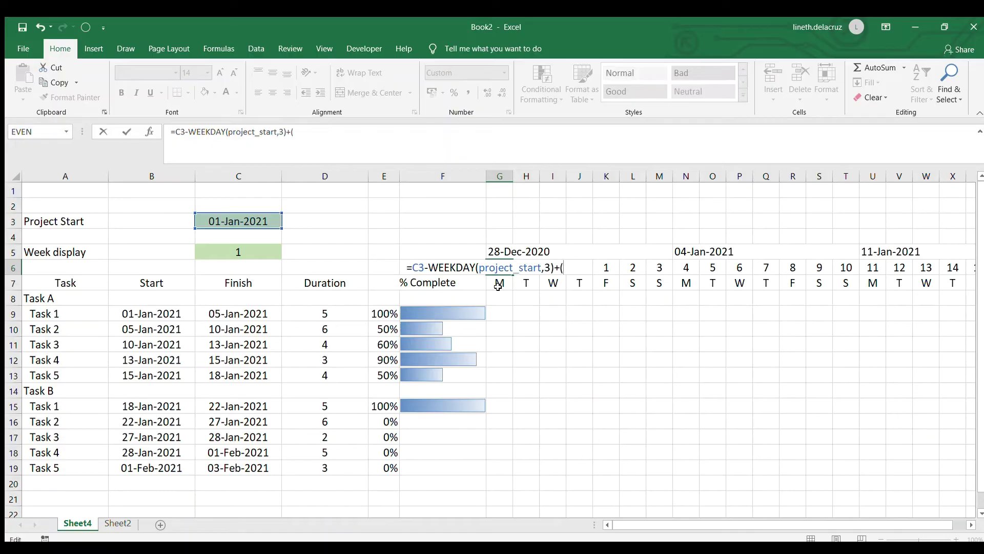
type("(week_d")
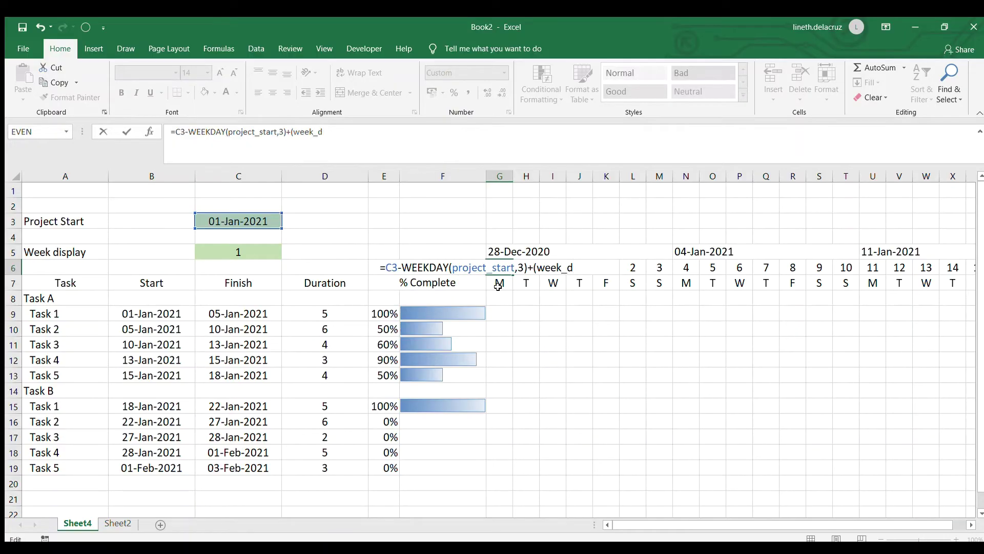
type("ispa")
type("lay")
type("-1")
type(")*")
type("7")
key("Return")
key("Up")
- Name the week display cell C5 week_display
left_click(262, 251)
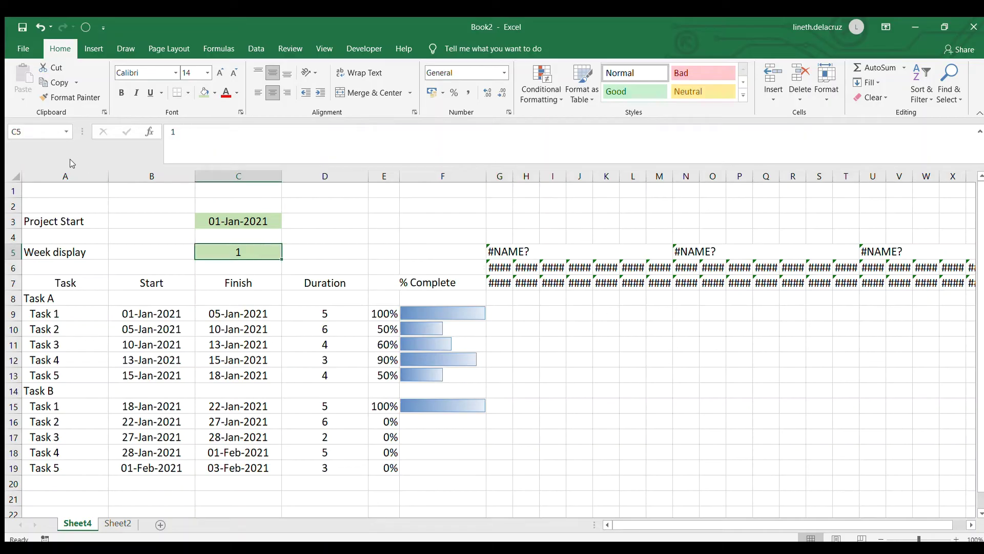
left_click(36, 135)
type("week_display")
key("Return")
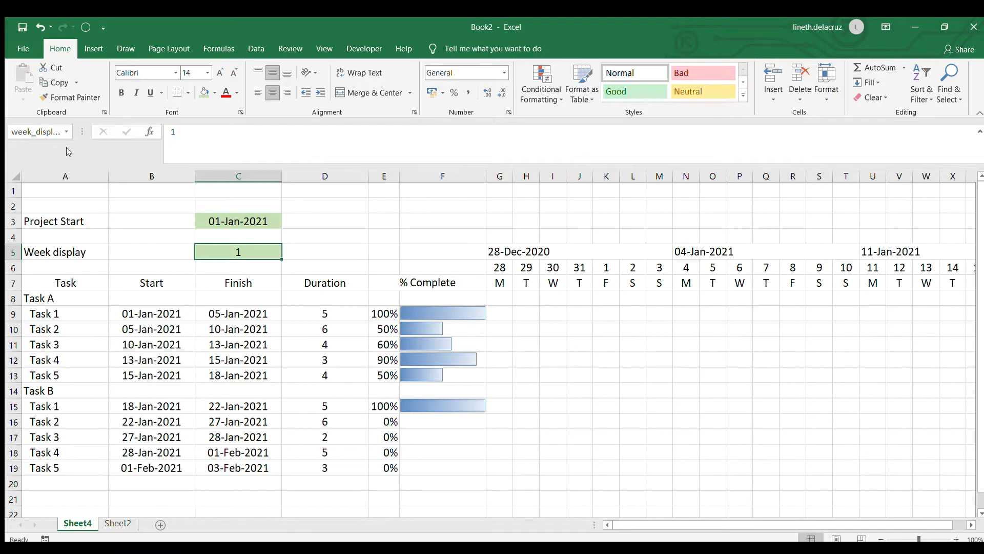
- Test the timeline by setting the week display in C5 to 2 and check the first week's header
double_click(511, 267)
key("Escape")
left_click(238, 251)
type("2")
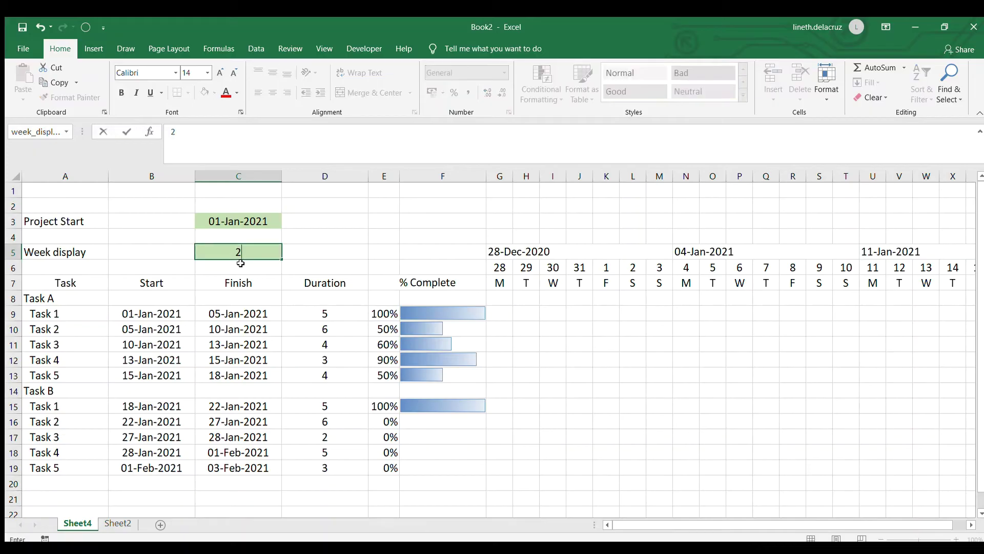
key("Return")
left_click(537, 259)
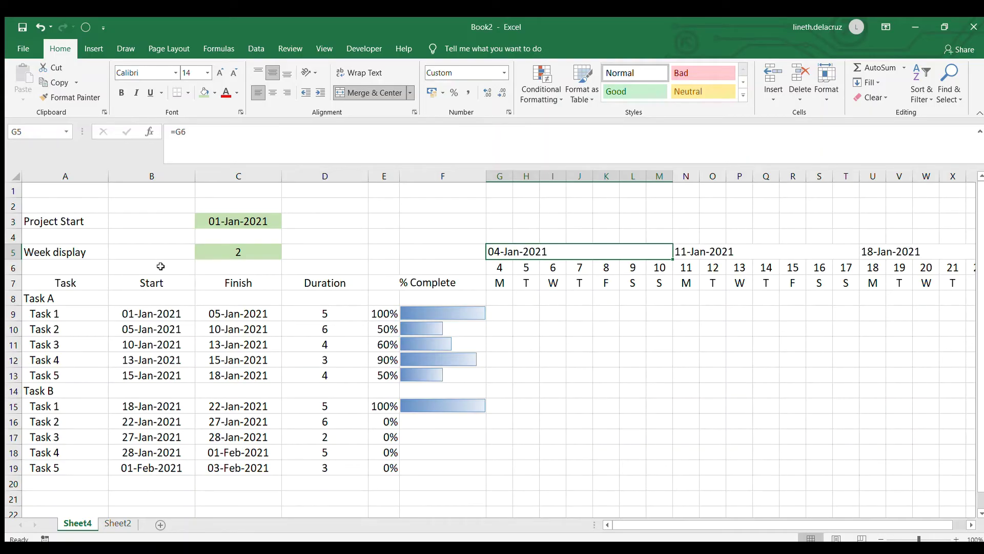
- Test the timeline by setting the week display in C5 to 0 and check the first two weeks' headers
left_click(207, 249)
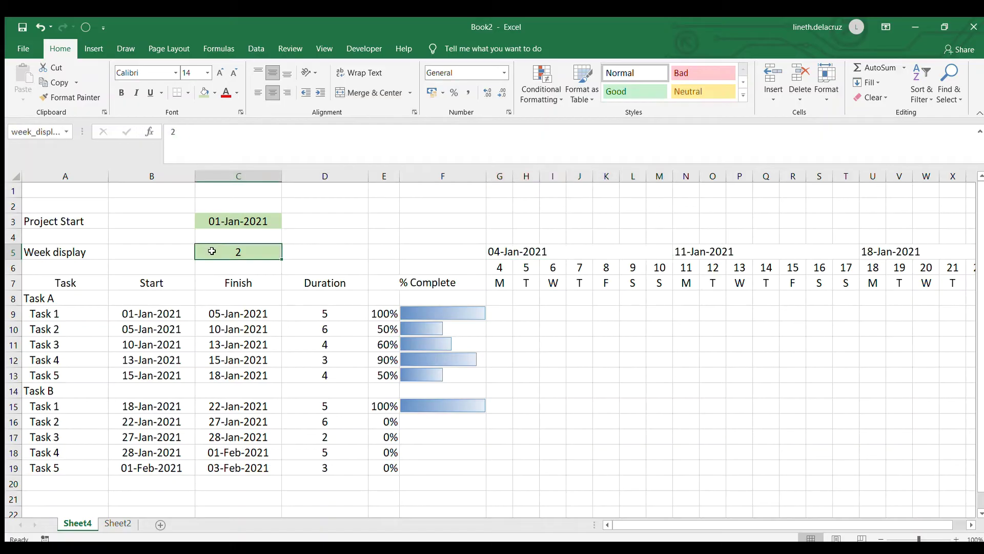
type("0")
key("Return")
left_click(211, 251)
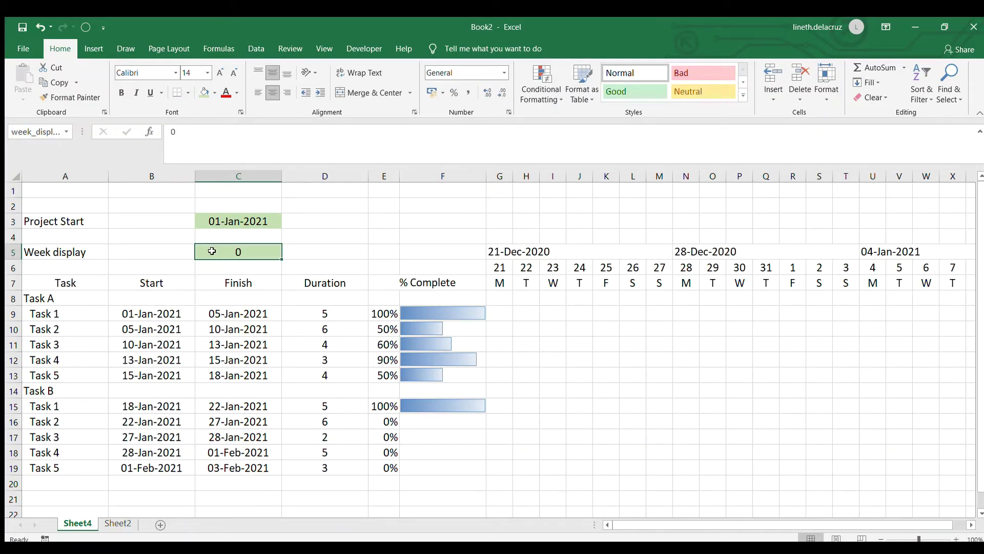
left_click_drag(778, 248, 774, 282)
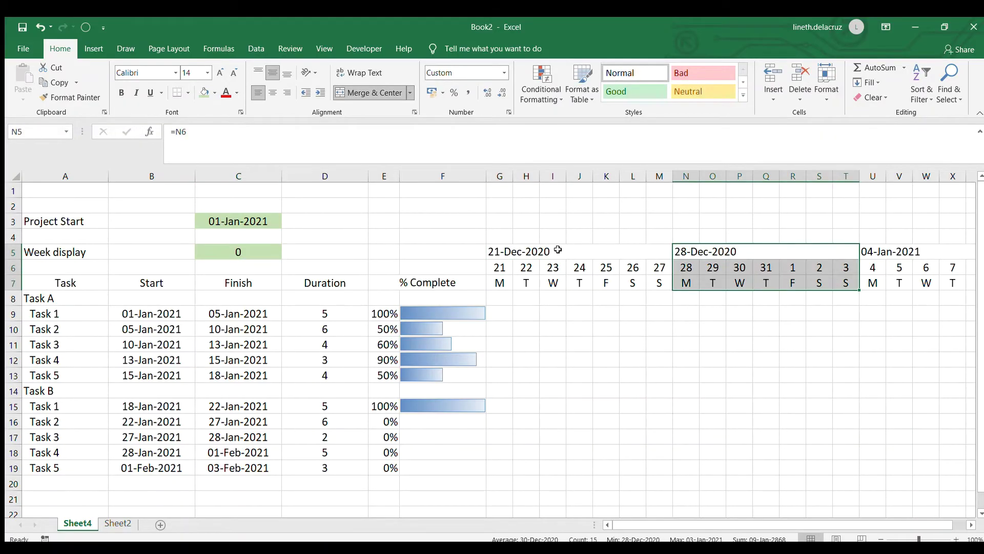
left_click_drag(558, 249, 562, 281)
- Set the week display in C5 back to 1 and check the first week's header dates
left_click(238, 251)
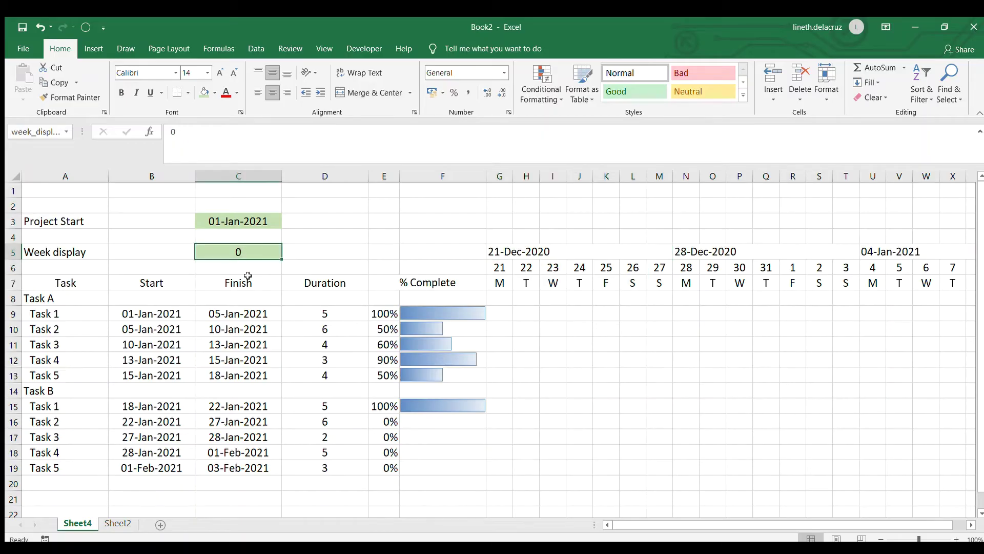
type("1")
key("Return")
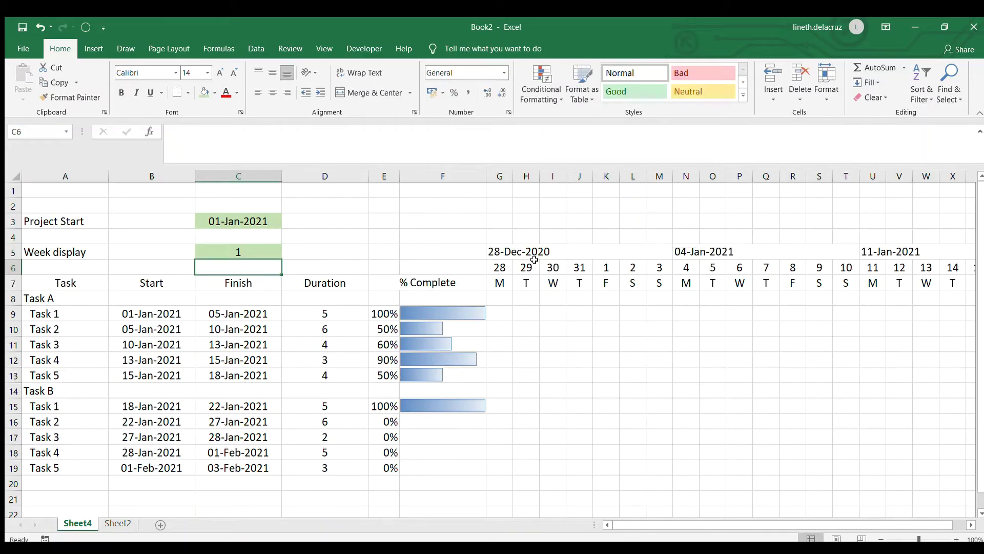
left_click(562, 256)
left_click_drag(562, 256, 567, 291)
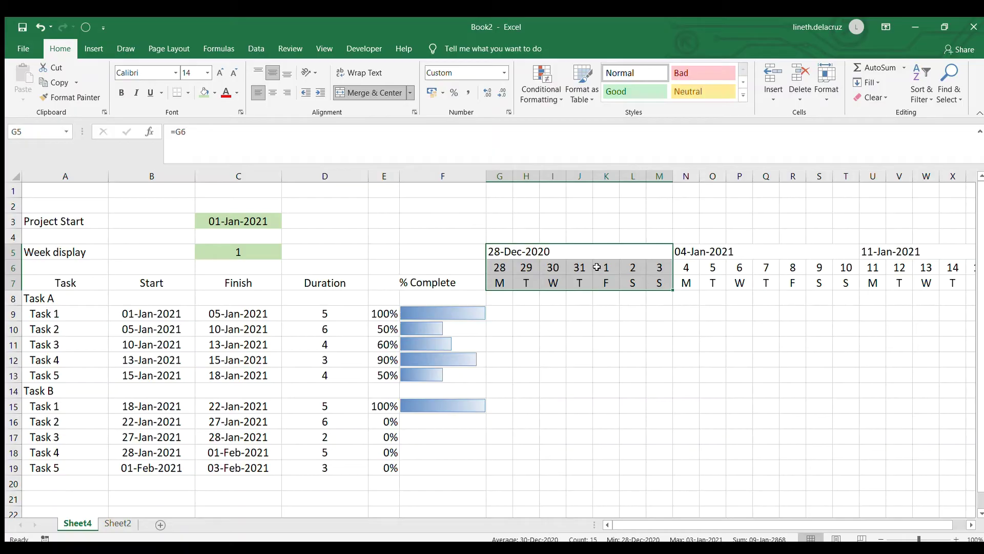
left_click(560, 301)
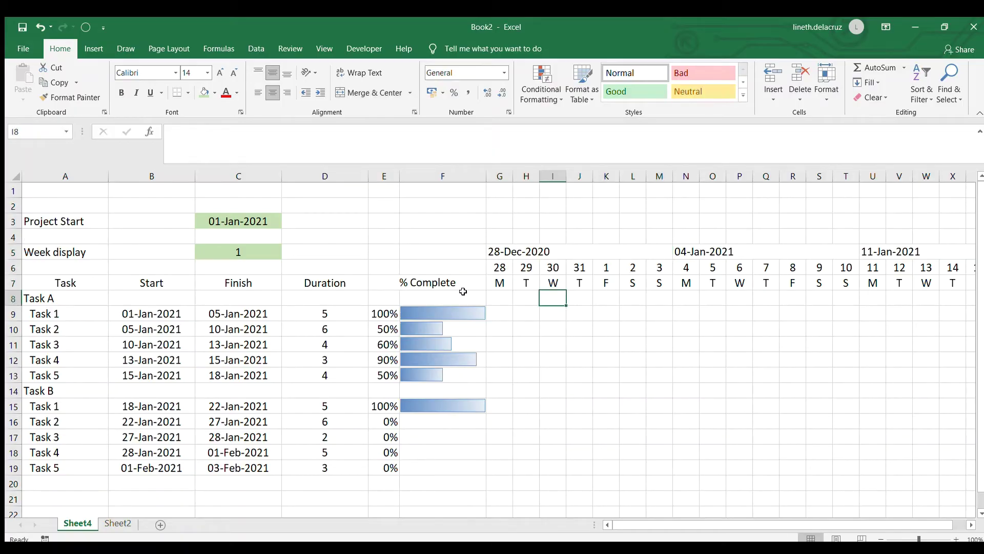
- Examine the week headers, the empty chart area below the timeline and the start and finish dates in B8:C19
left_click(208, 251)
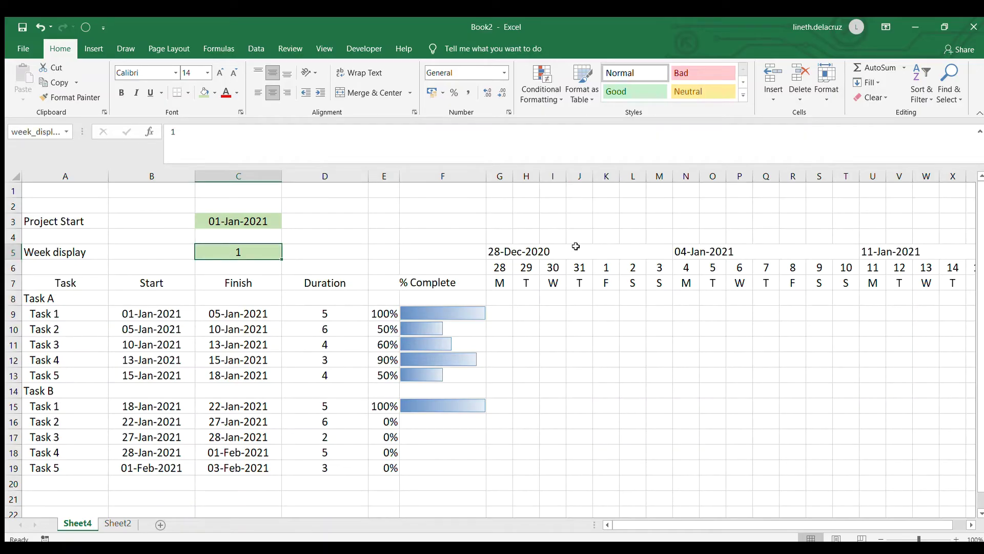
left_click_drag(576, 246, 892, 246)
left_click(359, 253)
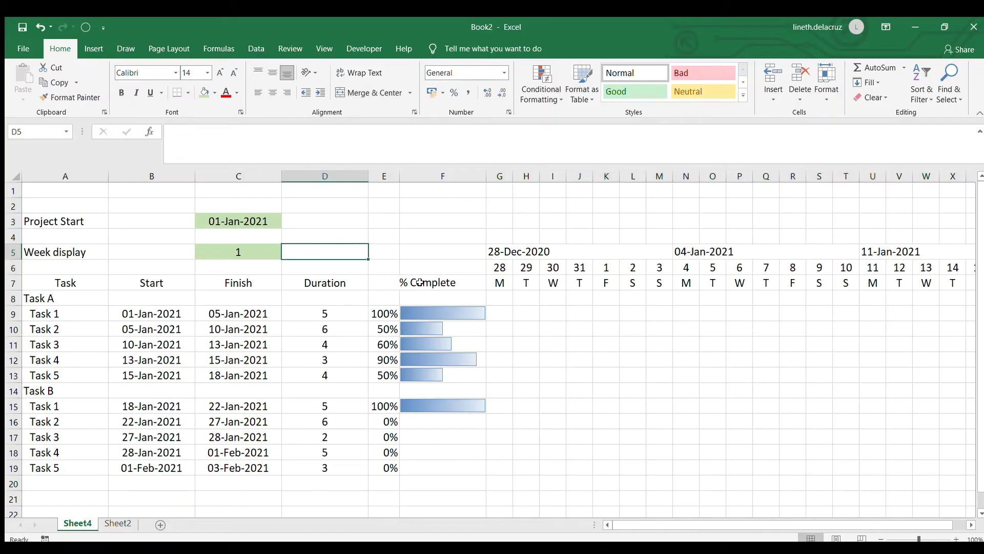
left_click_drag(502, 297, 934, 482)
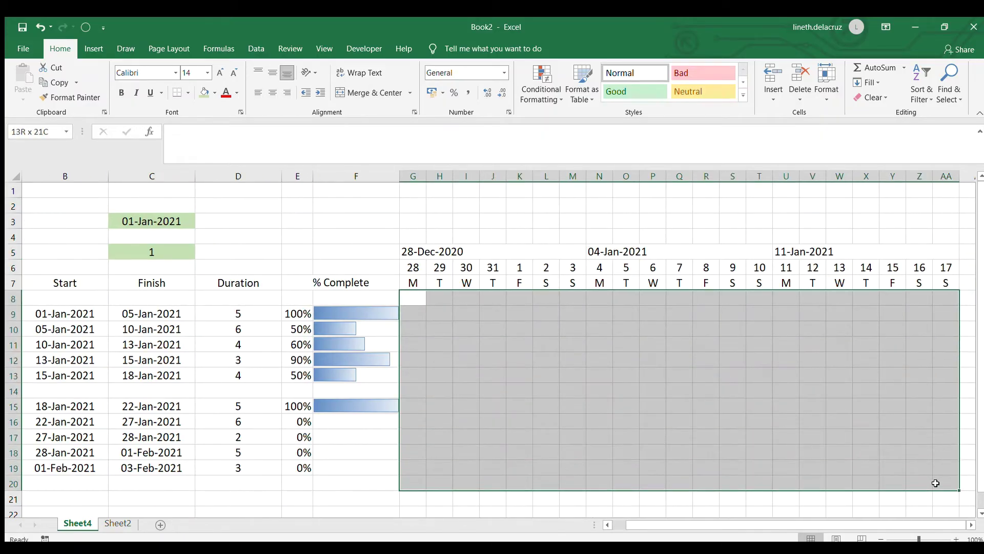
left_click_drag(790, 527, 734, 527)
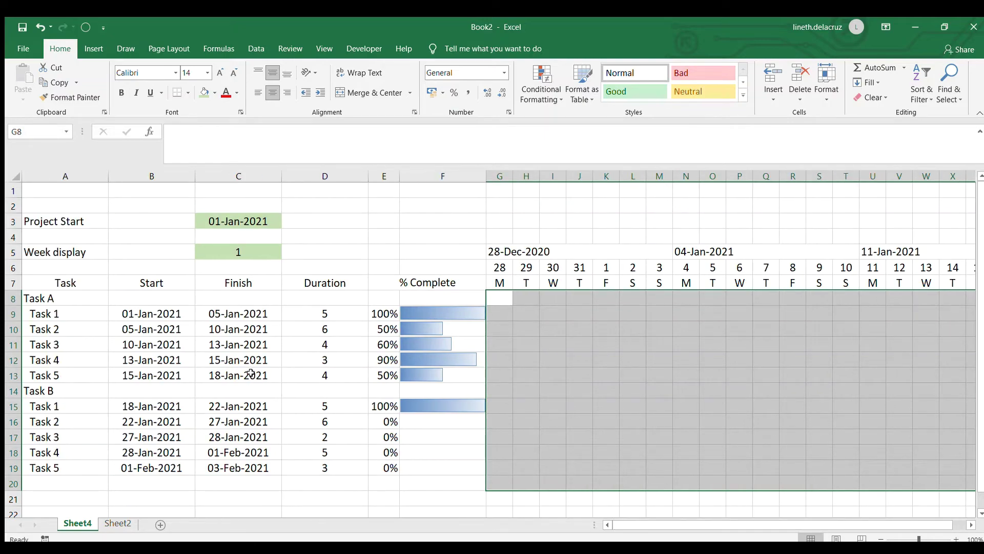
left_click_drag(137, 299, 220, 468)
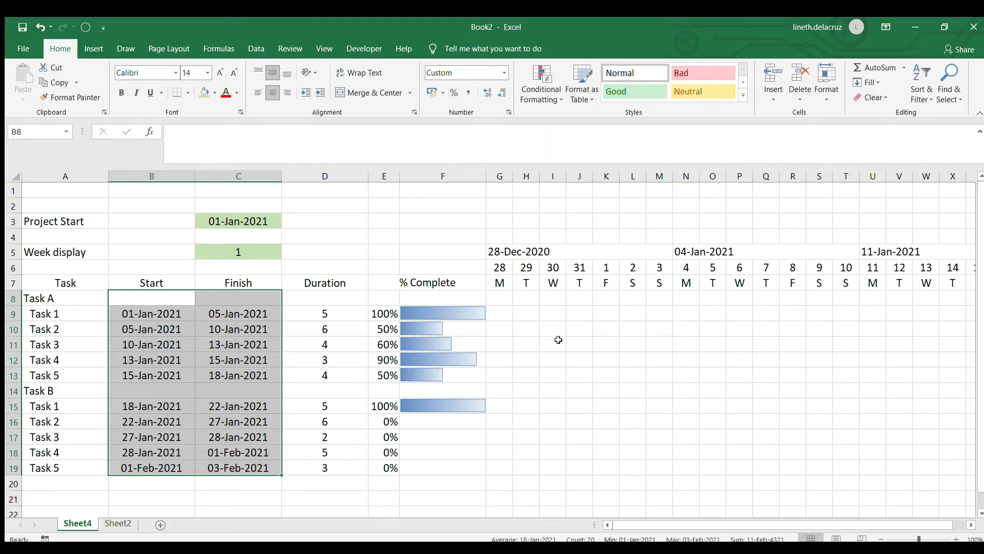
- Begin an AND formula in G8 with the condition G6>=B8, comparing the timeline date with the task start
left_click(506, 300)
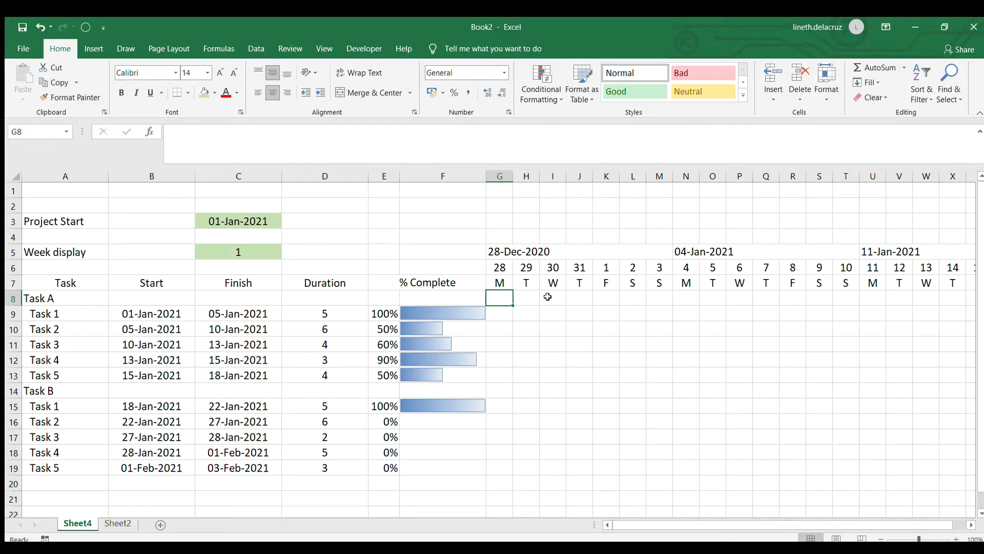
type("=")
type("(")
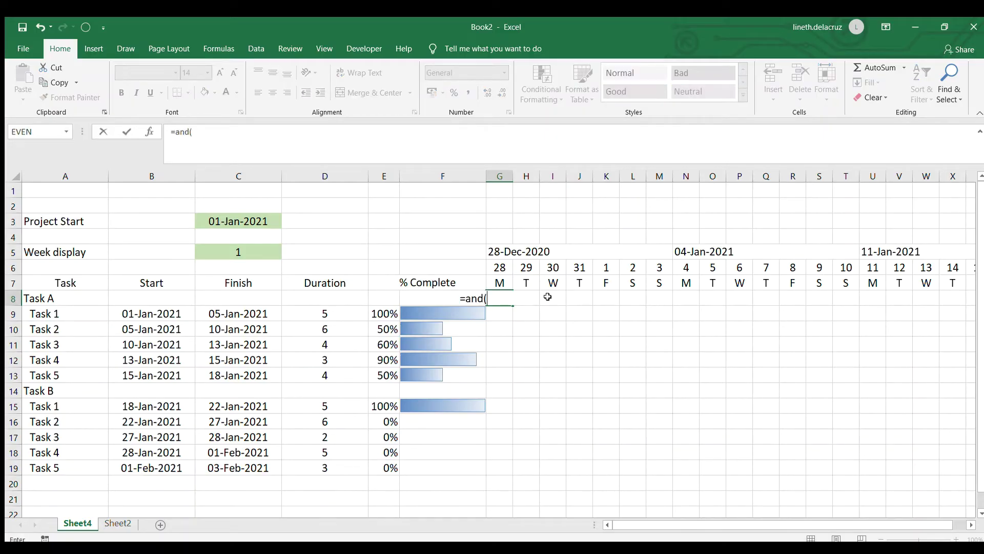
key("Right")
key("Up")
key("Up")
type(">=")
key("Left")
key("Left")
key("Left")
key("Left")
type(",")
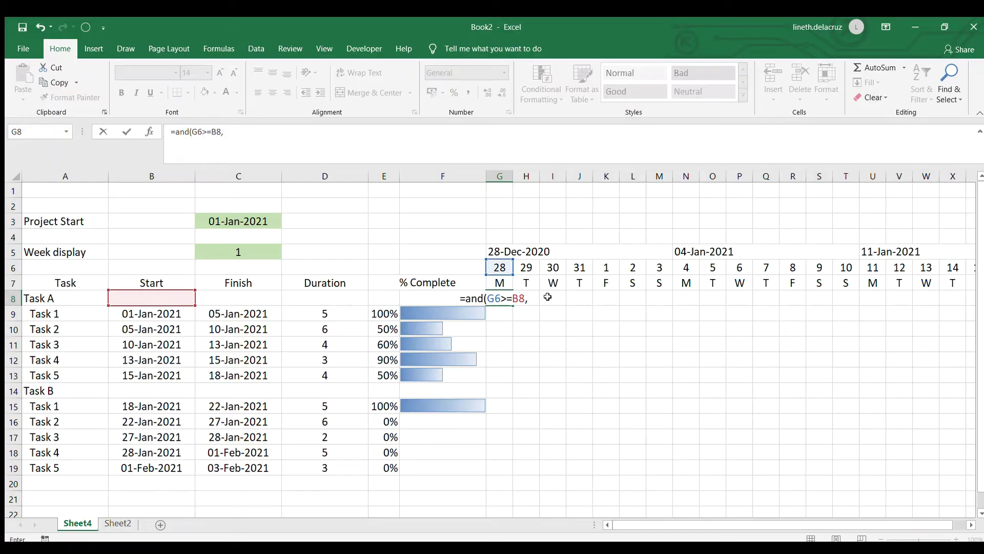
- Complete the AND formula in G8 with the second condition G6<=C8 and auto-fit the width of column G
key("Right")
key("Up")
key("Up")
type("<=")
key("Left")
key("Left")
key("Left")
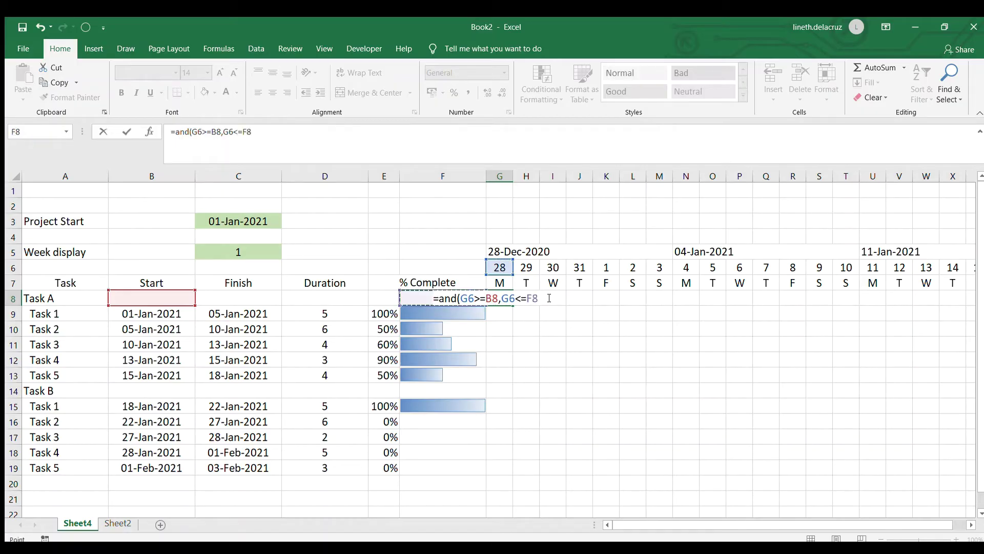
key("Return")
key("Up")
key("F2")
key("Escape")
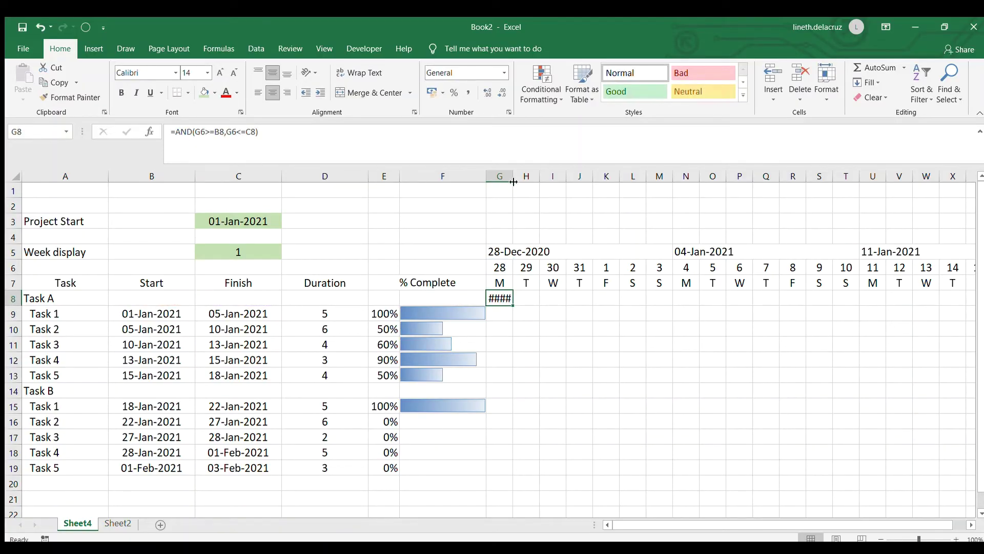
double_click(513, 176)
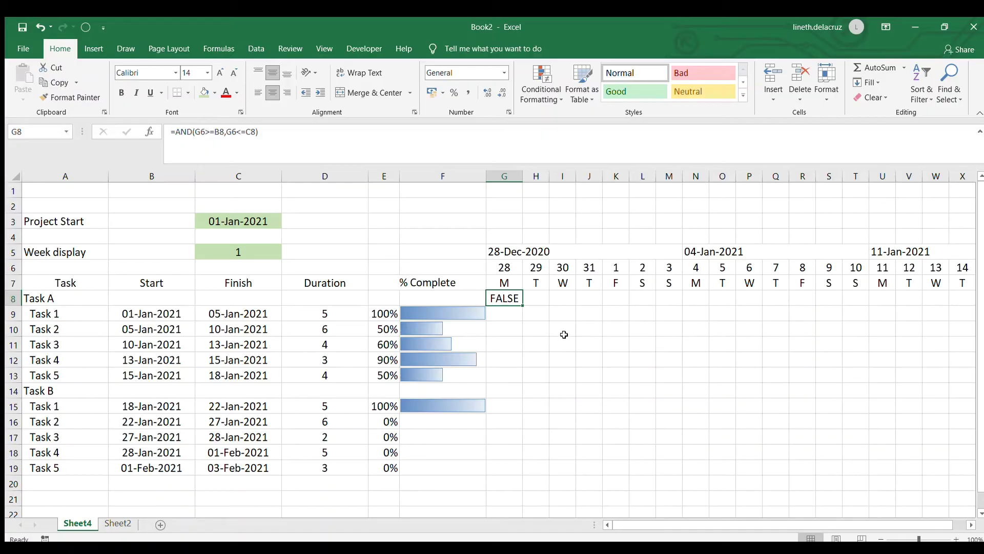
- Lock the row of both timeline date references in the G8 formula as G$6
double_click(495, 301)
left_click(472, 298)
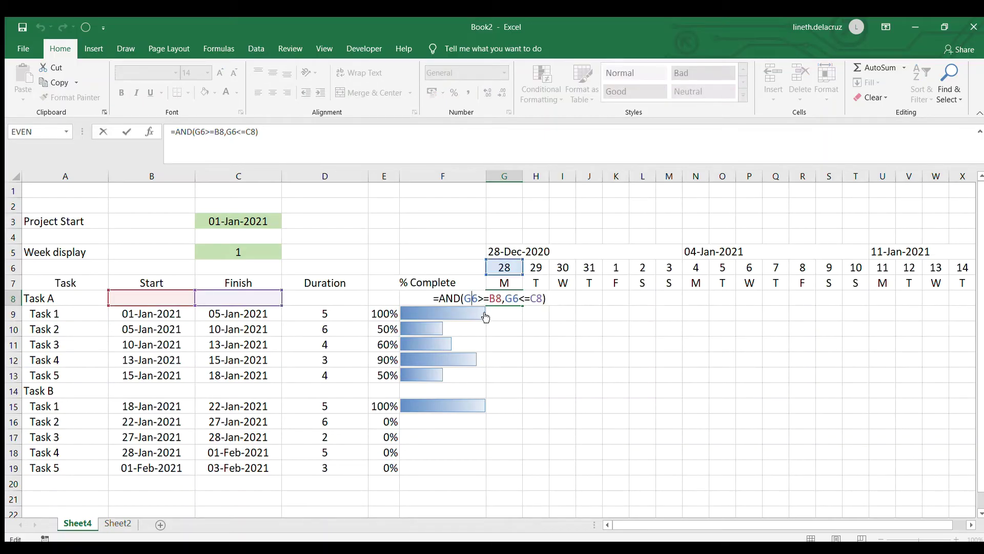
key("F4")
key("F4")
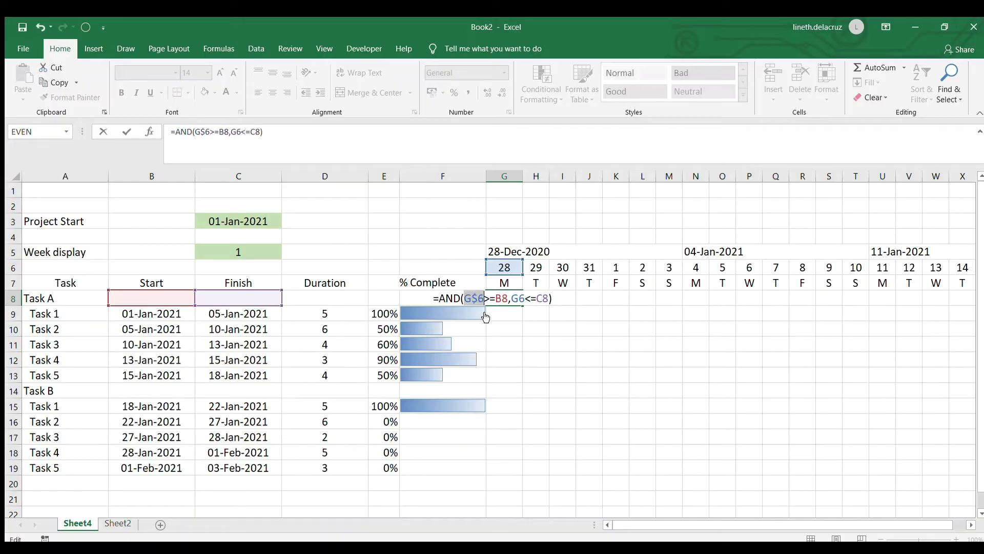
left_click(520, 298)
key("F4")
key("F4")
- Lock the columns of the task start and finish references in the G8 formula as $B8 and $C8
left_click(498, 300)
key("F4")
key("F4")
key("F4")
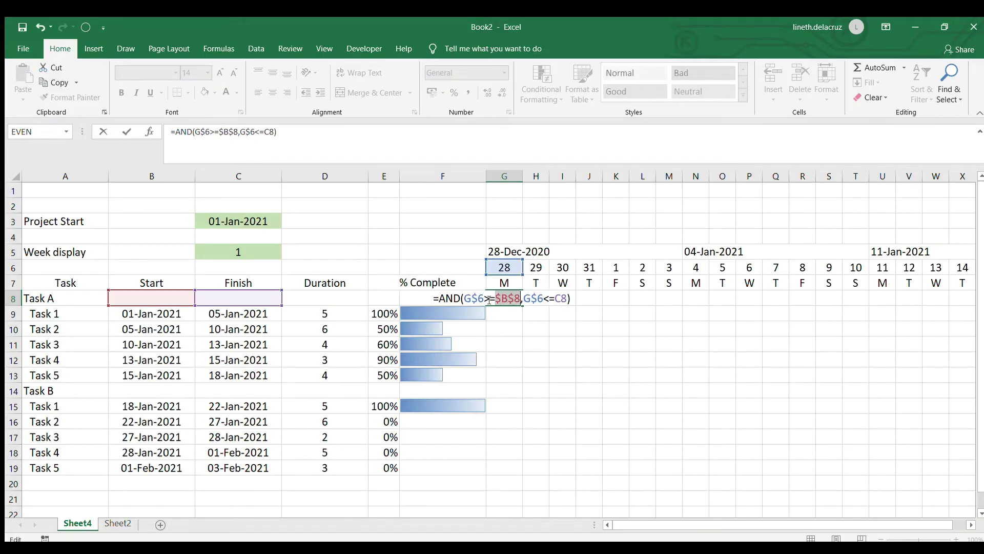
left_click(553, 300)
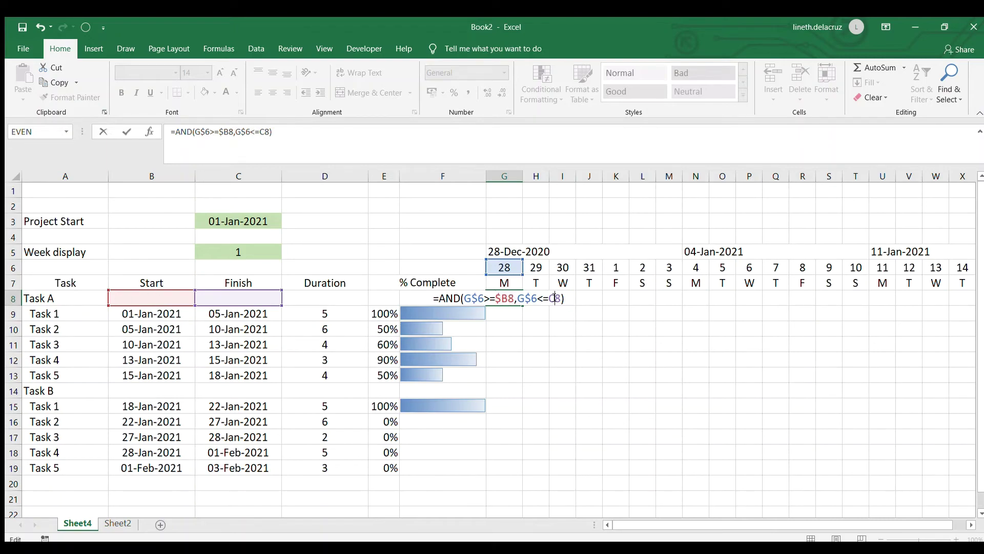
key("F4")
key("F4")
key("F4")
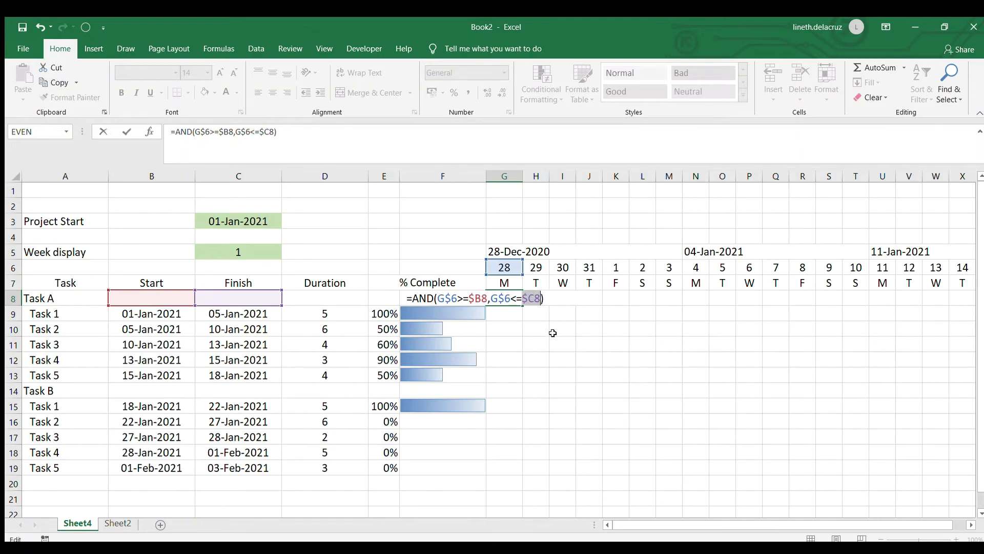
key("ctrl+Return")
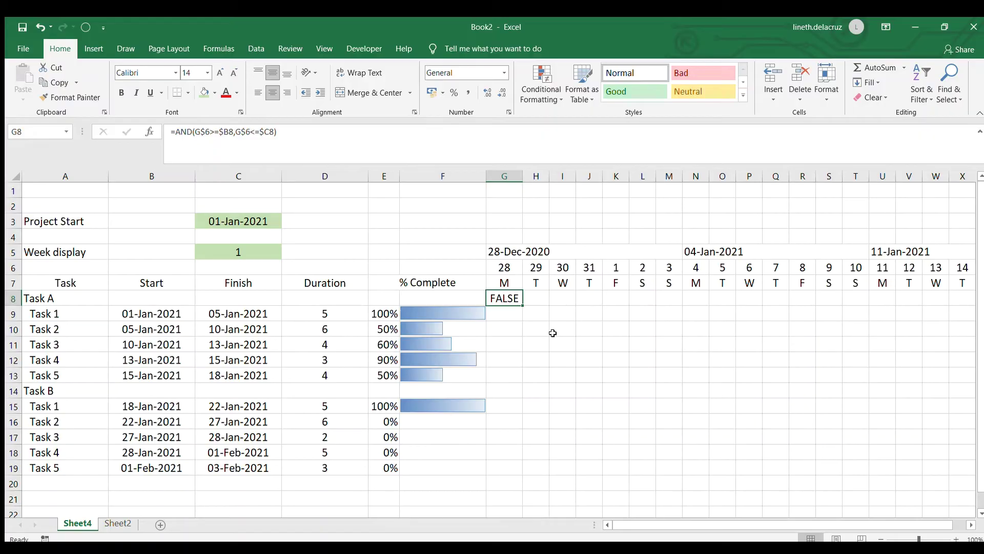
- Narrow column G to match the width of the other day columns in the timeline
left_click(504, 176)
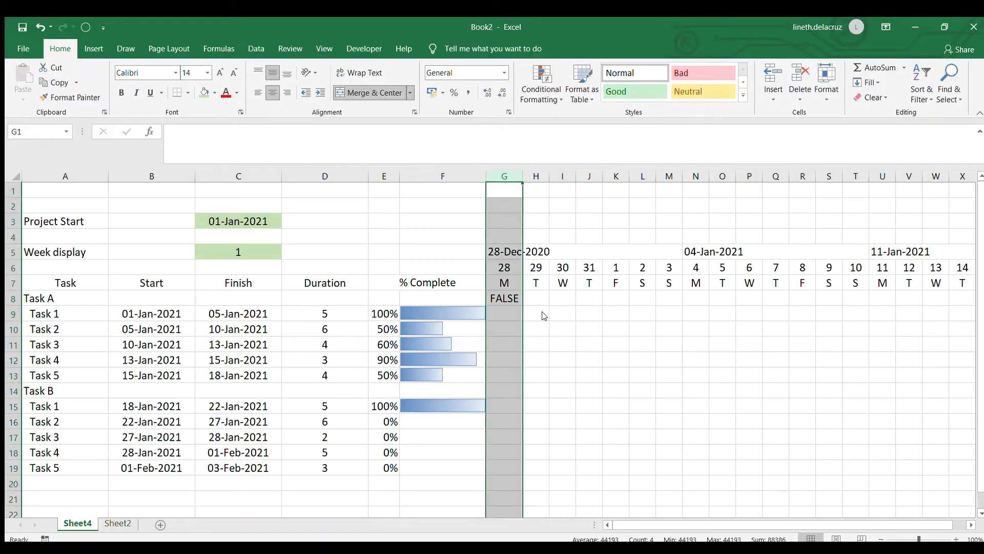
key("alt+h")
key("o")
key("w")
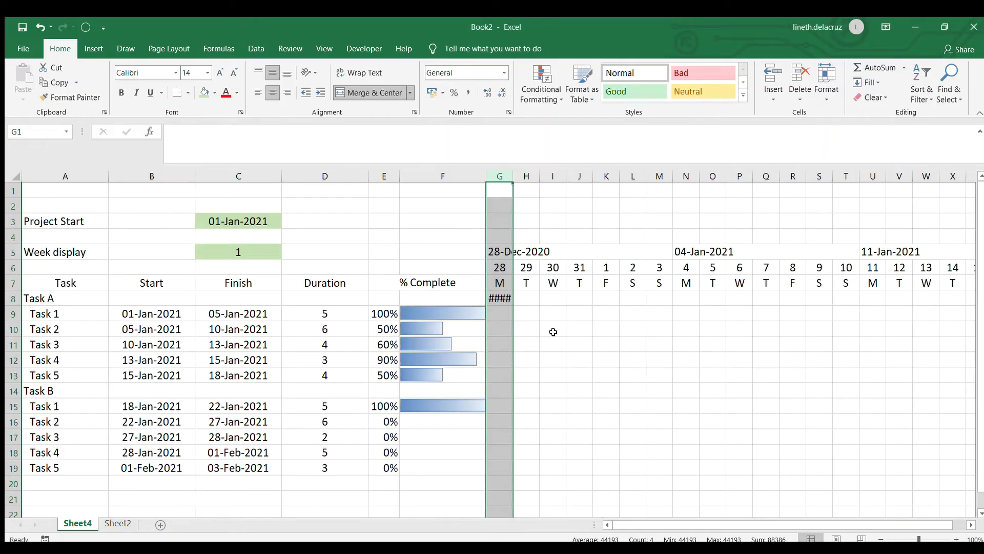
- Copy the full text of the AND formula in G8 and leave the cell as it is
double_click(500, 298)
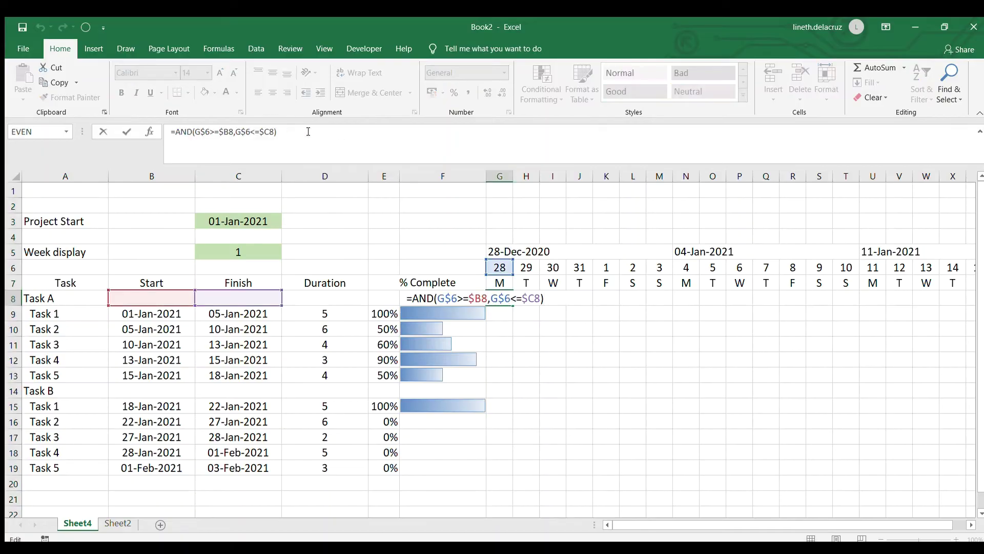
left_click_drag(277, 132, 138, 133)
key("ctrl+c")
key("Escape")
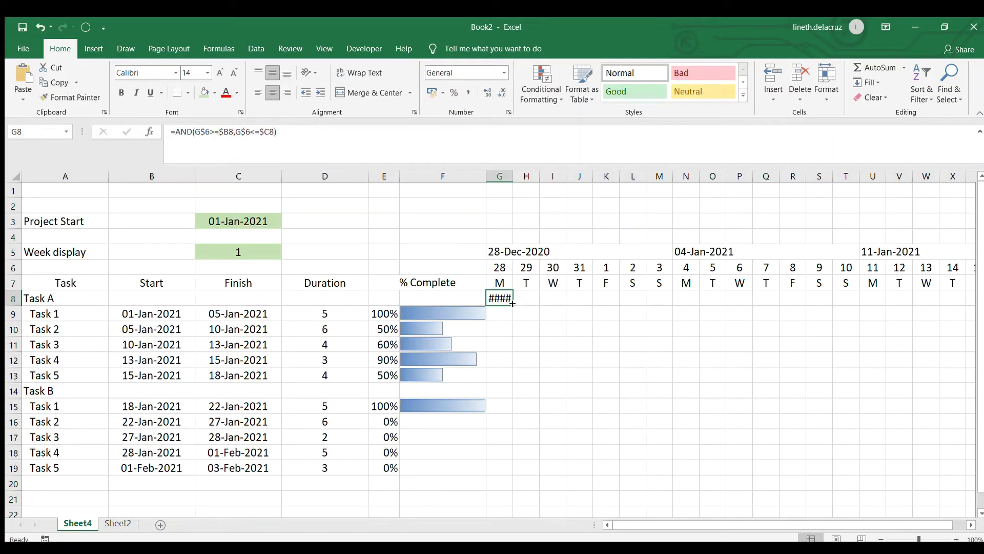
- Add a conditional formatting rule to G8:AA21 with the copied AND formula and a gold fill, and clear the formula from G8
left_click(927, 478, "shift")
key("shift+Right")
key("shift+Right")
key("shift+Right")
key("shift+Right")
key("shift+Down")
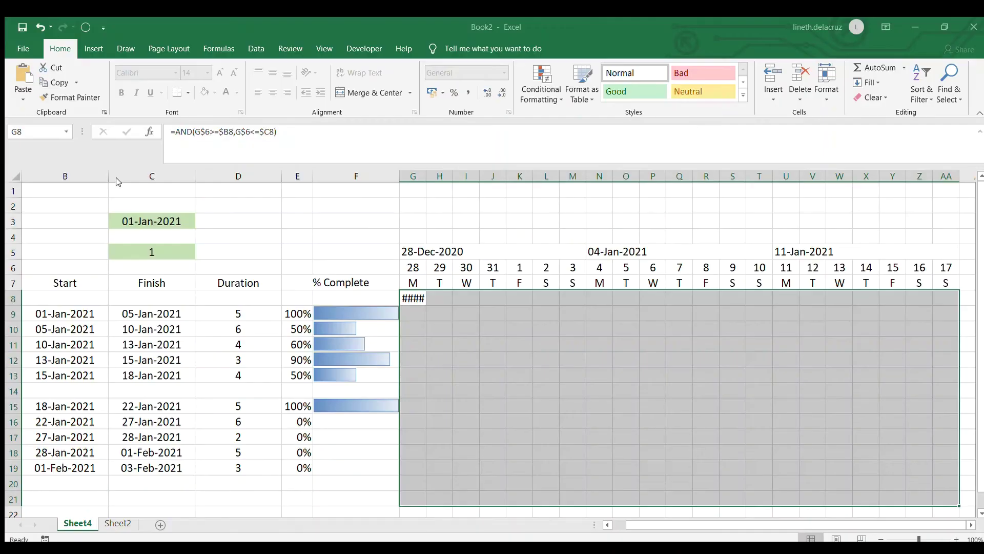
key("F2")
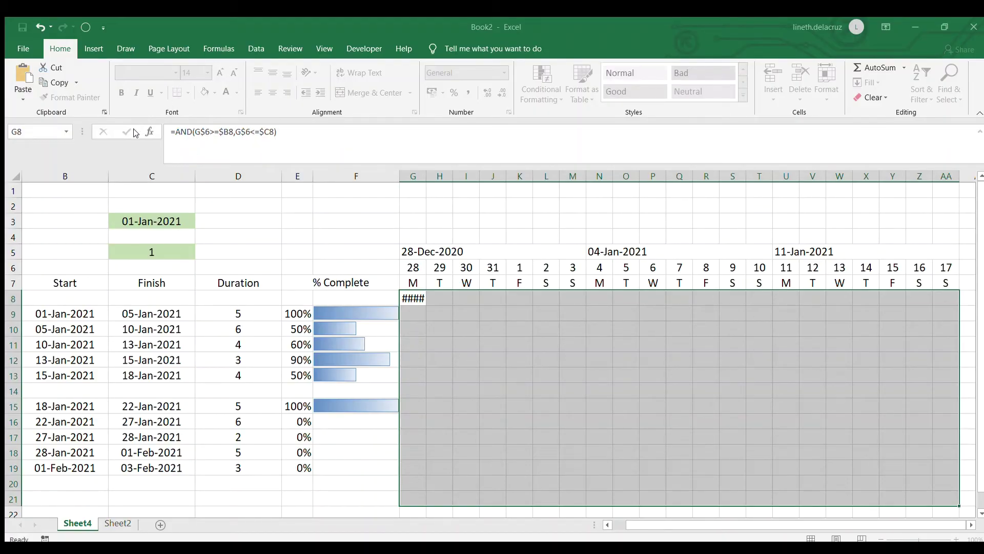
key("Escape")
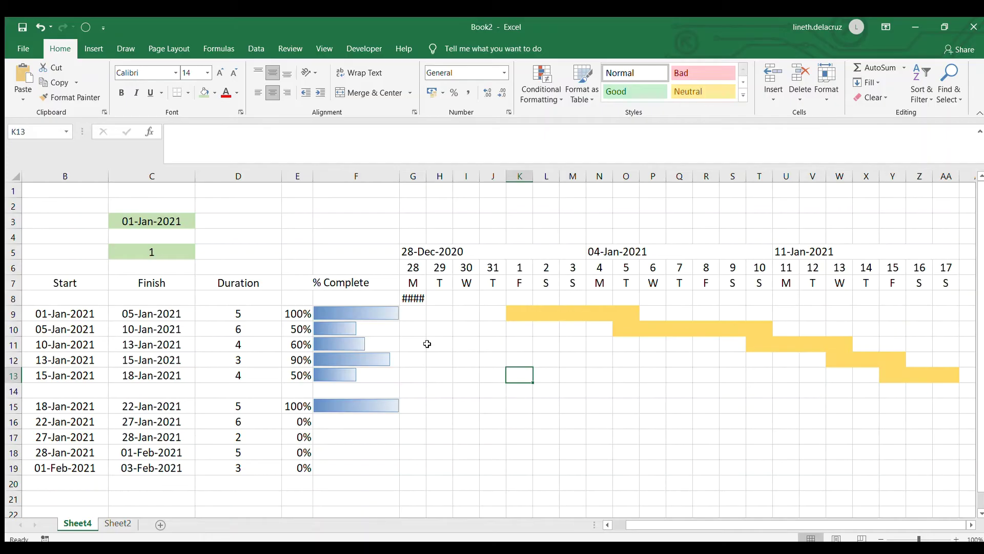
left_click(413, 297)
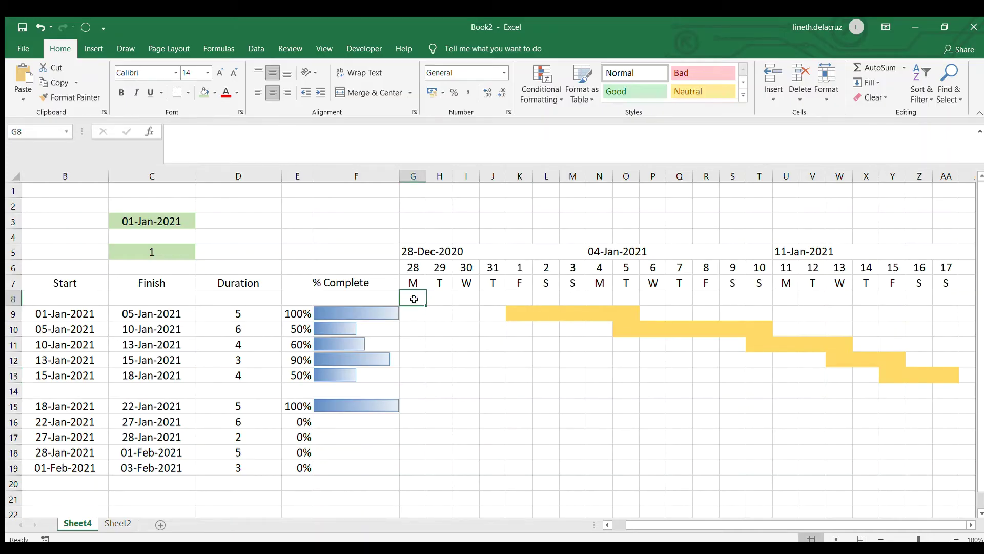
left_click(295, 423)
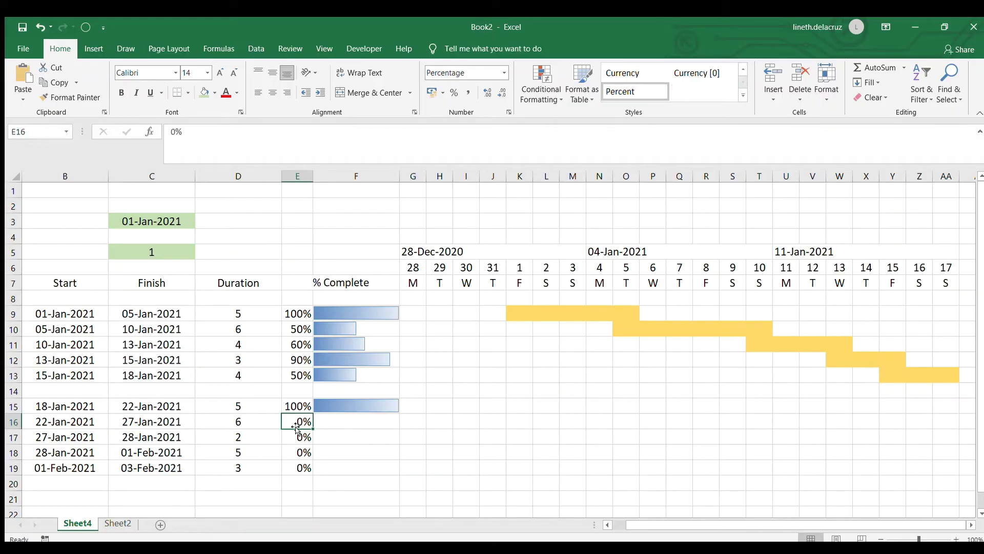
- Set the week display in C5 to 2 and check the gold bars against the shifted timeline
left_click(151, 250)
type("2")
key("Return")
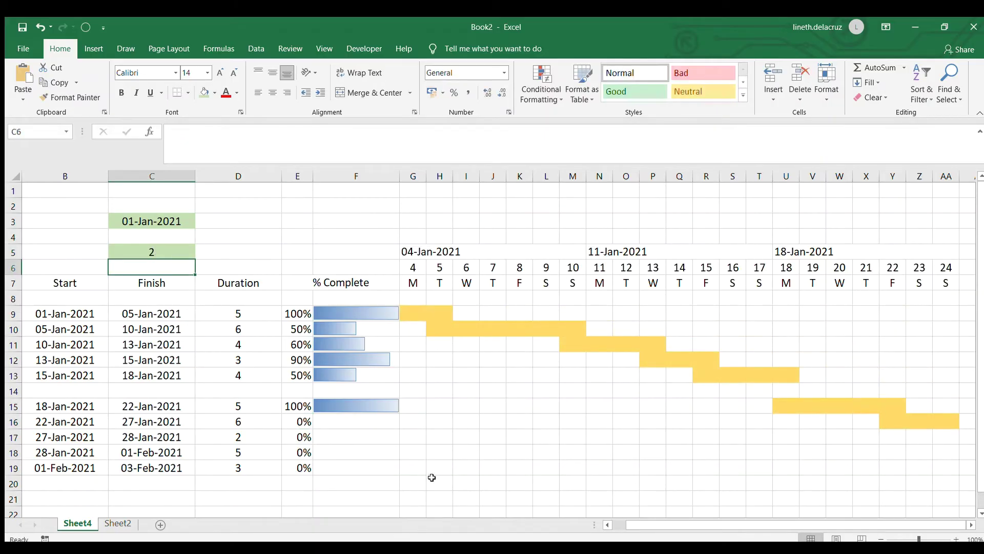
left_click(298, 422)
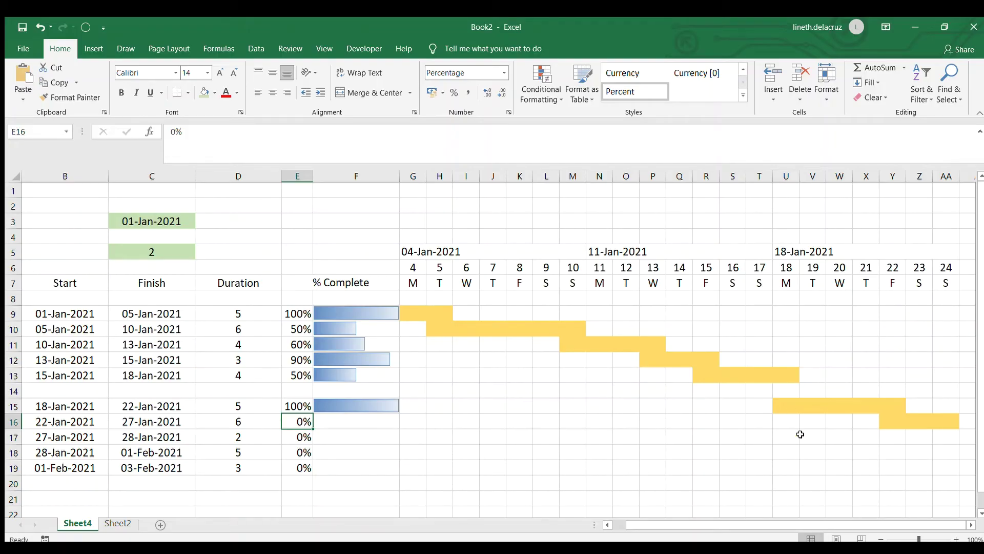
left_click_drag(707, 530, 695, 530)
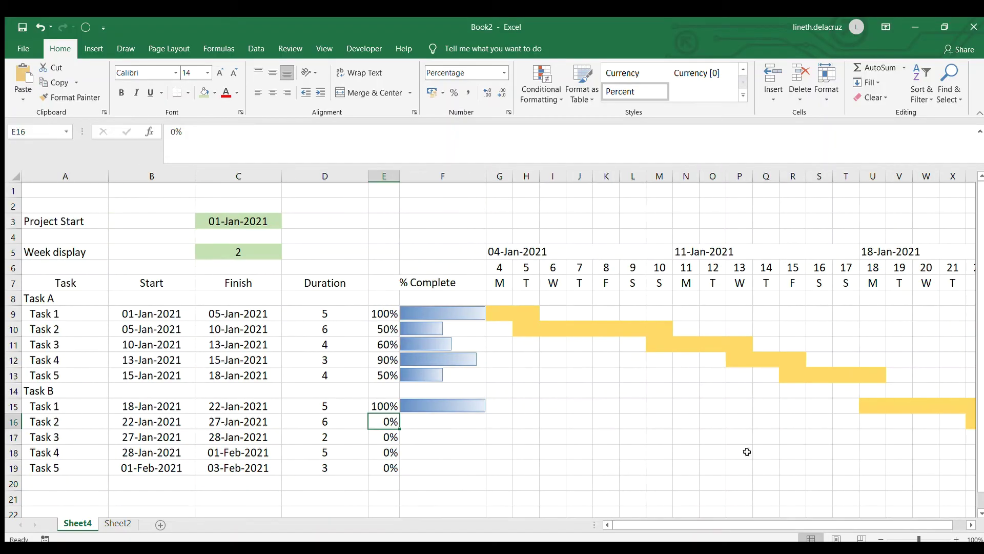
- Set the week display in C5 back to 1
left_click(226, 245)
type("1")
key("Return")
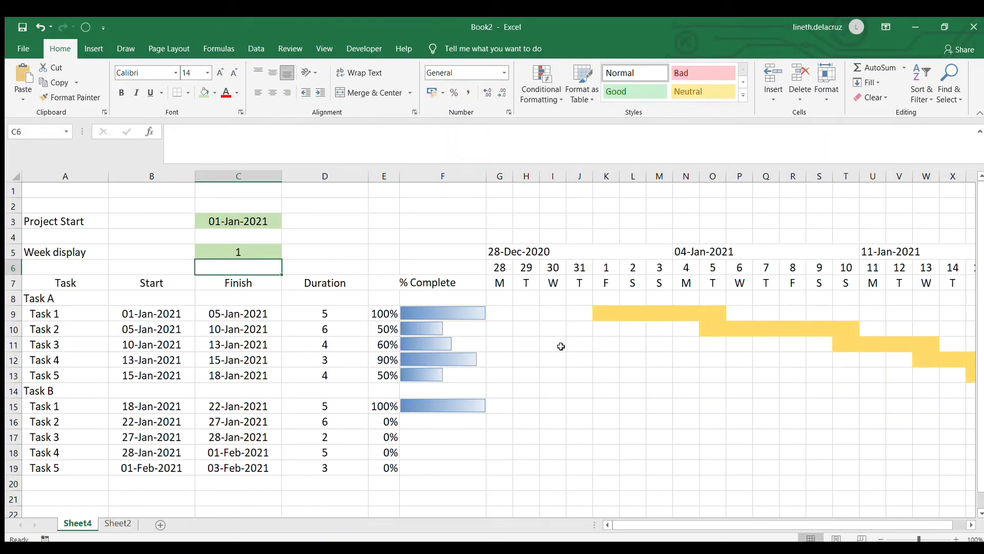
- Enter 1 in each cell of K9:O9 to mark all days of Task 1's bar as complete
left_click_drag(504, 299, 856, 468)
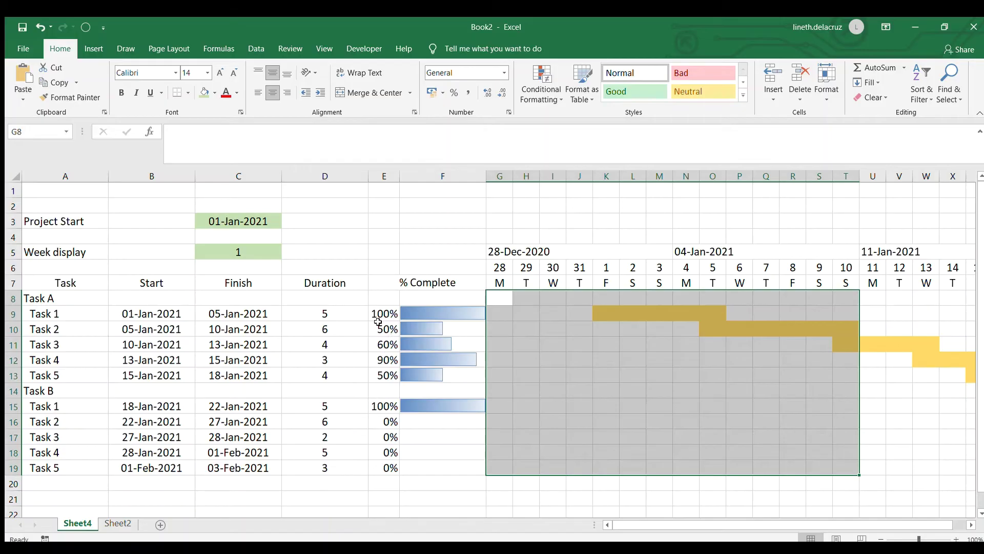
left_click_drag(603, 312, 885, 337)
left_click(610, 315)
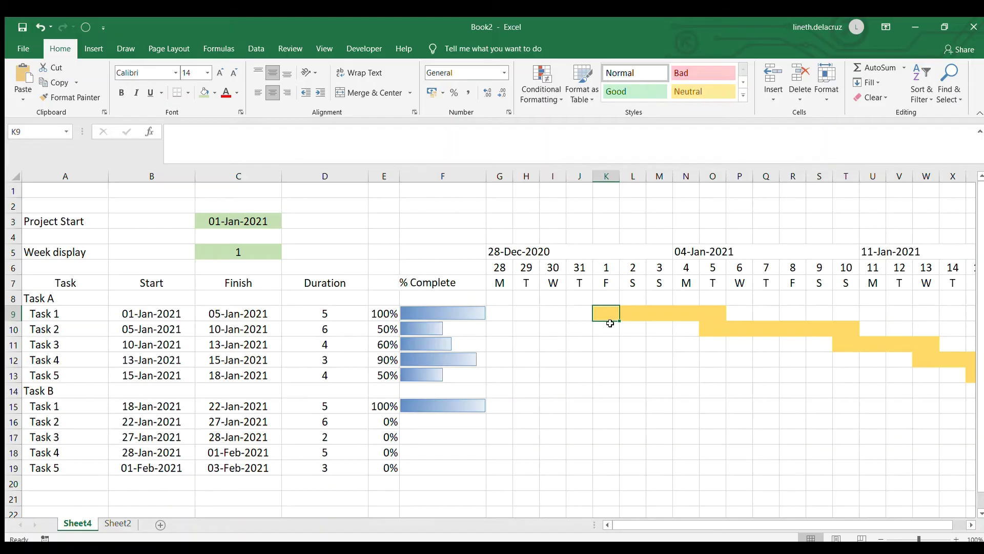
type("1")
key("Tab")
type("1")
key("Return")
key("Up")
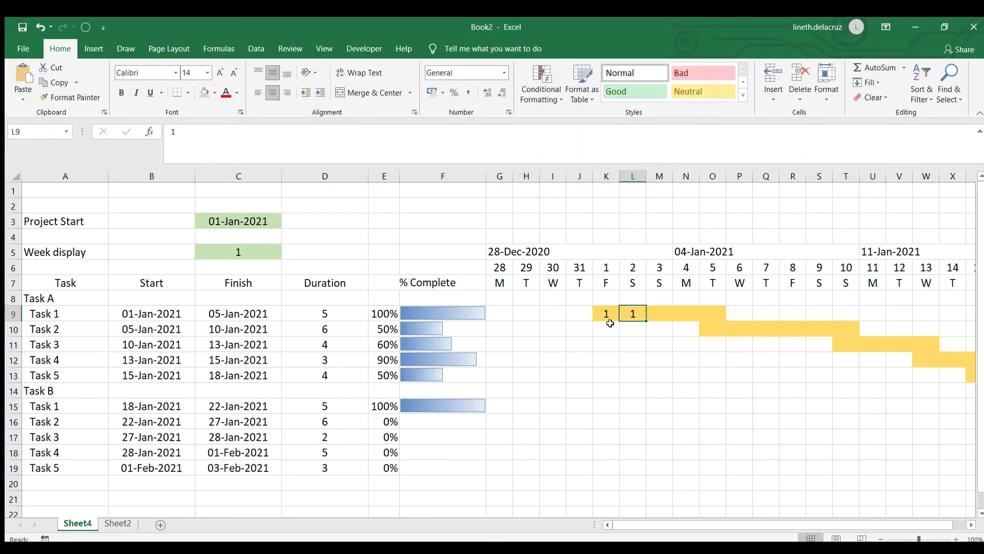
key("ctrl+c")
key("shift+Right")
key("shift+Right")
key("shift+Right")
key("ctrl+v")
- Enter 1 in O10:Q10 to mark the completed first half of Task 2's bar
key("Down")
type("1")
key("Return")
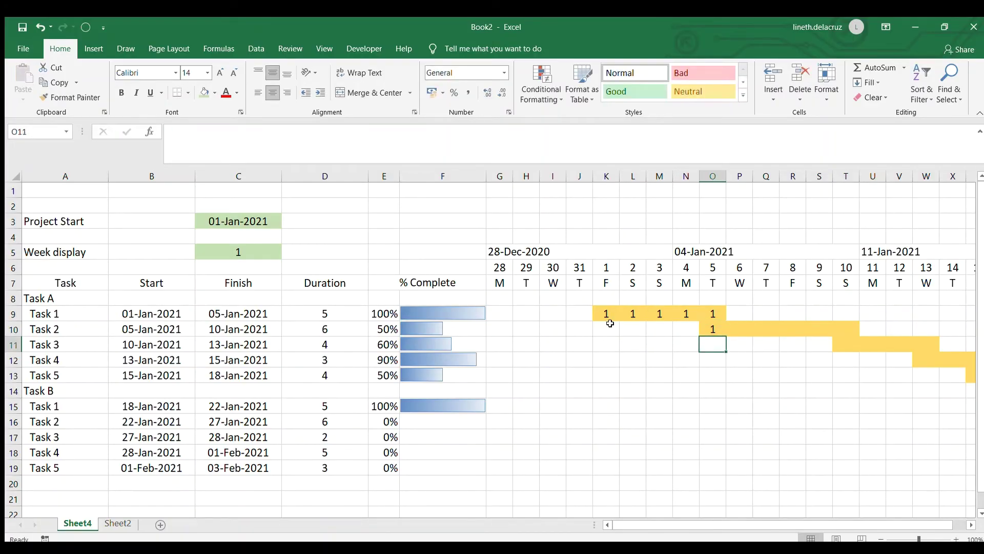
key("Up")
key("Right")
type("1")
key("Return")
key("Up")
key("Right")
type("1")
key("Return")
- Enter 0 in R10:T10 to mark the remaining, incomplete days of Task 2's bar
key("Up")
key("Right")
type("0")
key("Return")
key("Up")
key("shift+Right")
key("shift+Right")
key("ctrl+r")
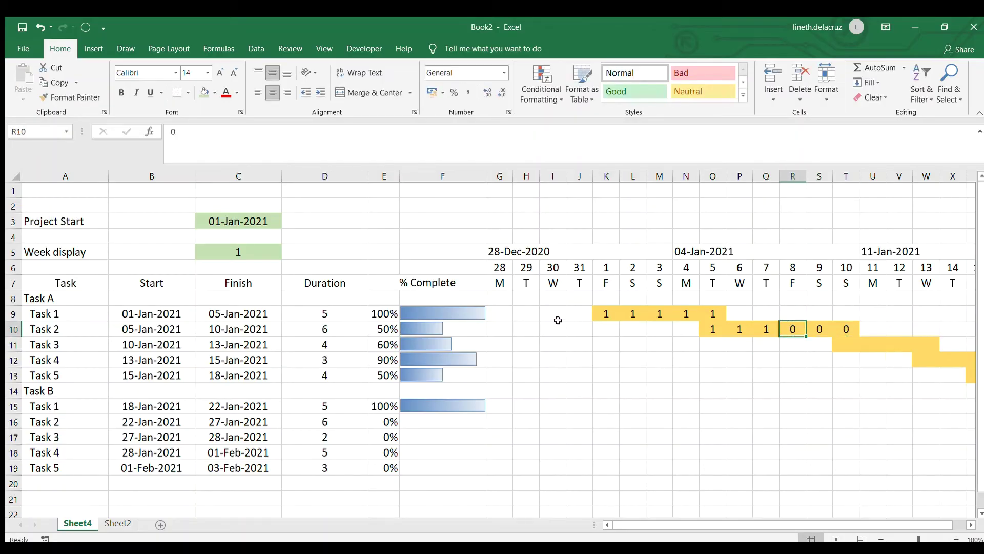
- Name cell B8 in the Start column task_start
left_click(500, 299)
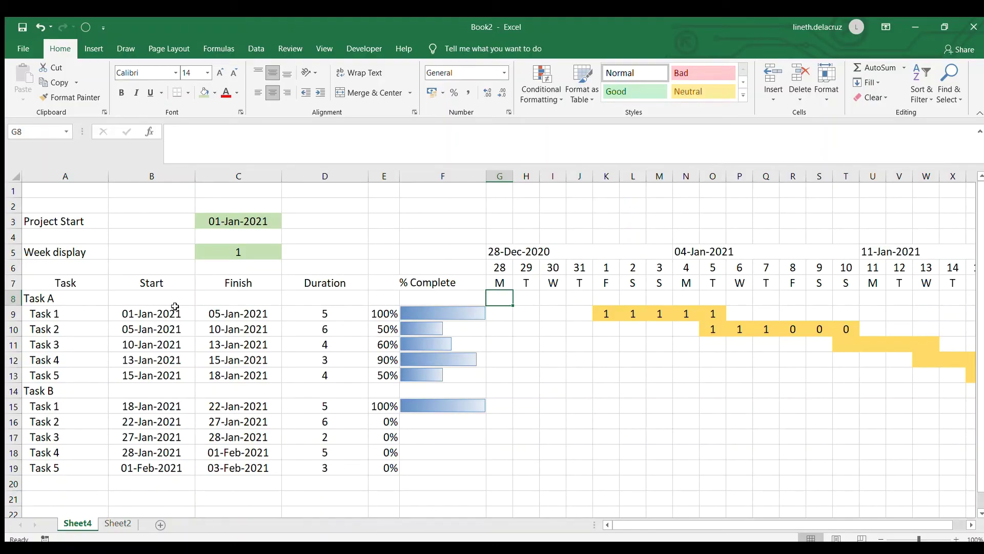
left_click(153, 299)
left_click(30, 133)
type("tas")
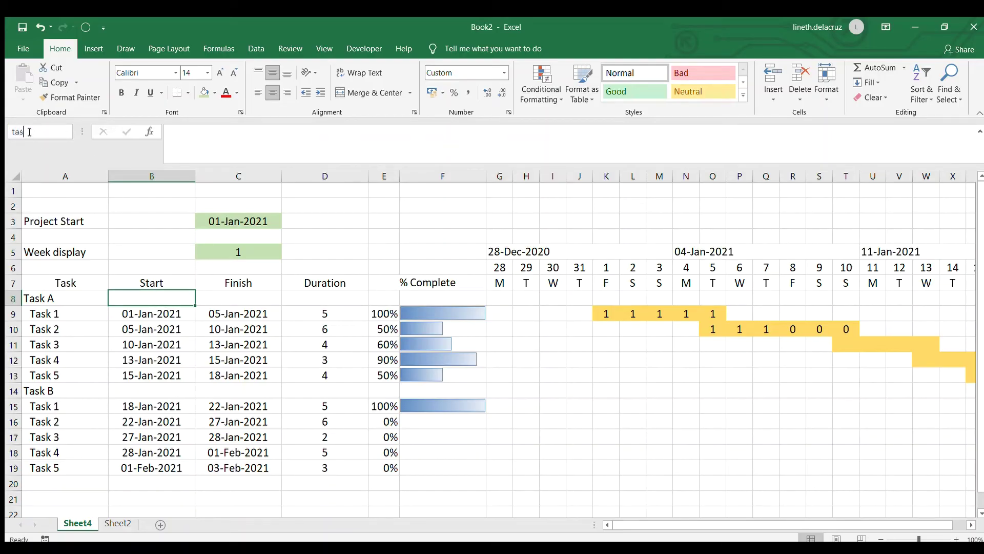
type("k_start")
key("Return")
- Name cell C8 in the Finish column task_end
left_click(225, 298)
left_click(47, 135)
type("task_end")
key("Return")
- Name the percentage cell E8 progress
left_click(385, 297)
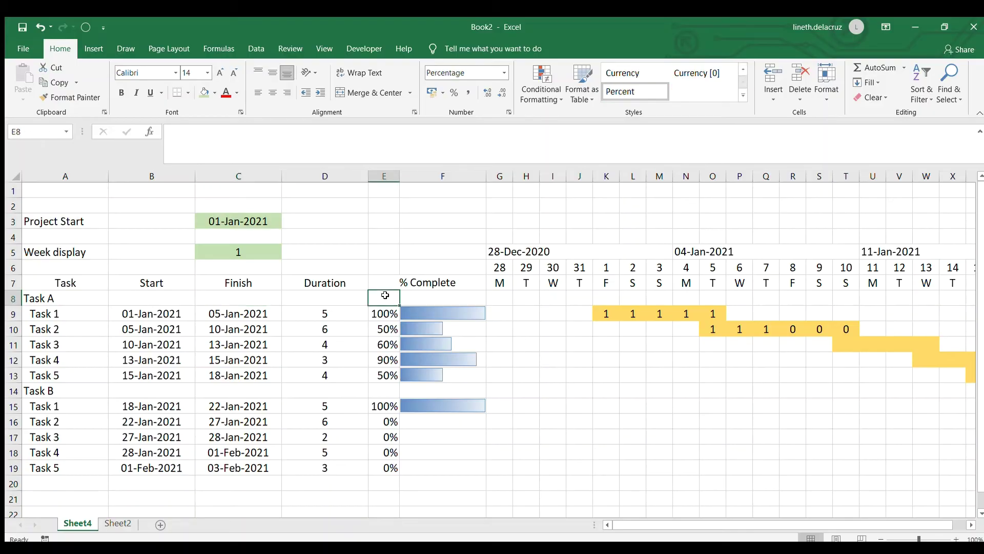
left_click(38, 131)
type("progress")
key("Return")
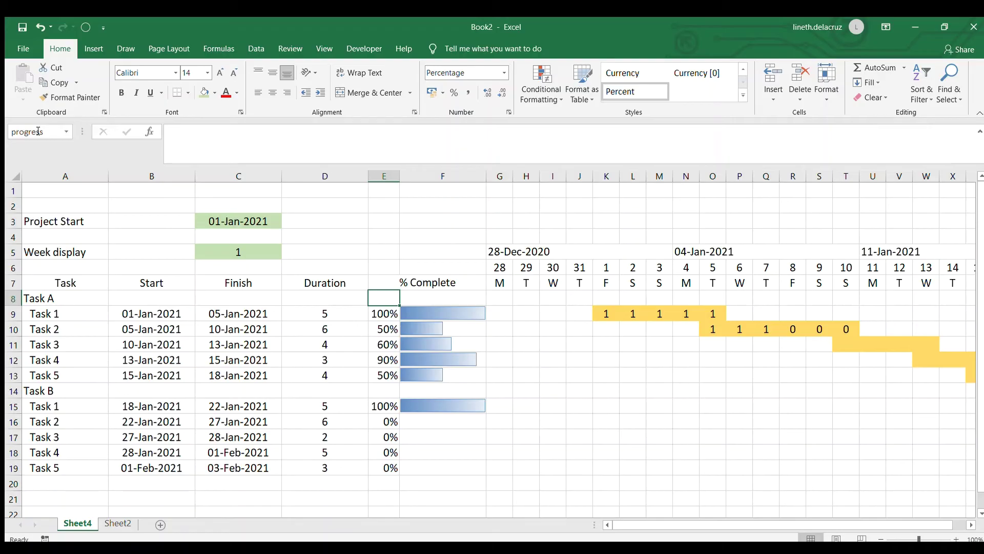
- Edit the references of the defined names progress, task_end and task_start in the Name Manager so that their rows are relative
left_click(219, 48)
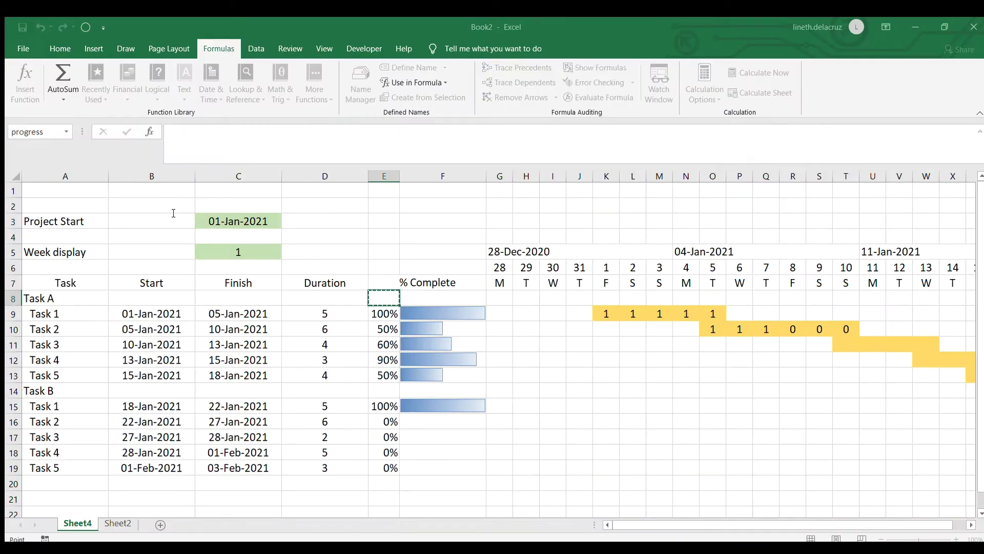
key("Return")
key("Return")
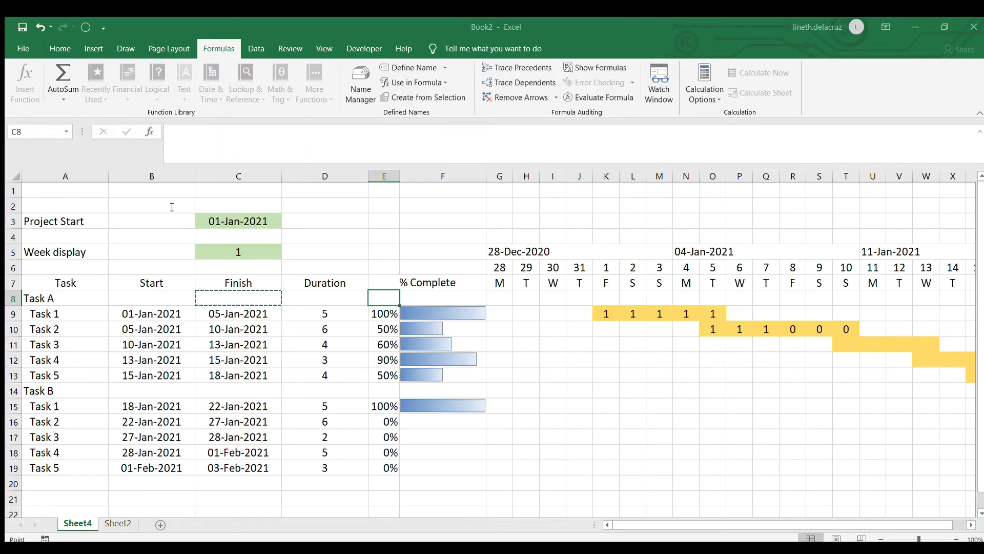
key("ctrl+F3")
key("Escape")
key("ctrl+F3")
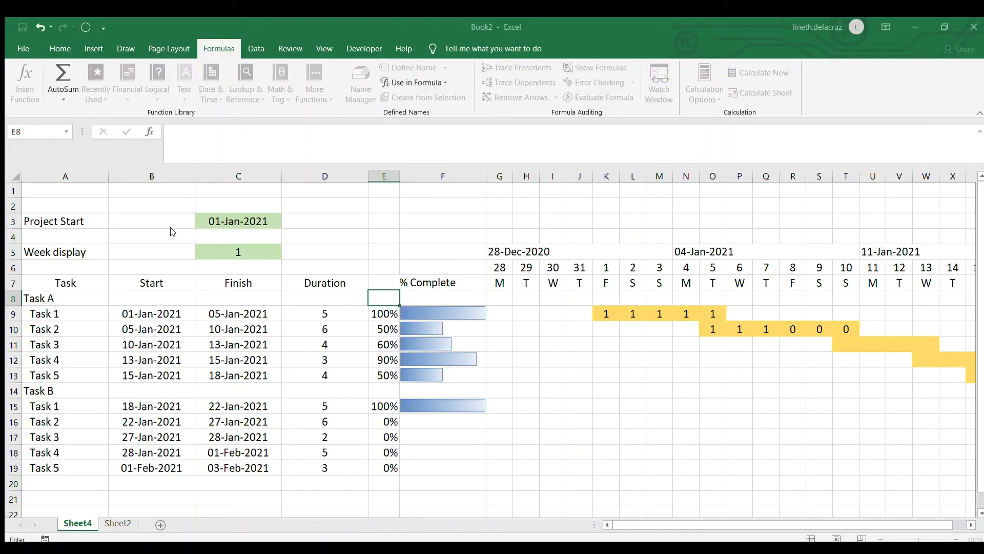
key("Escape")
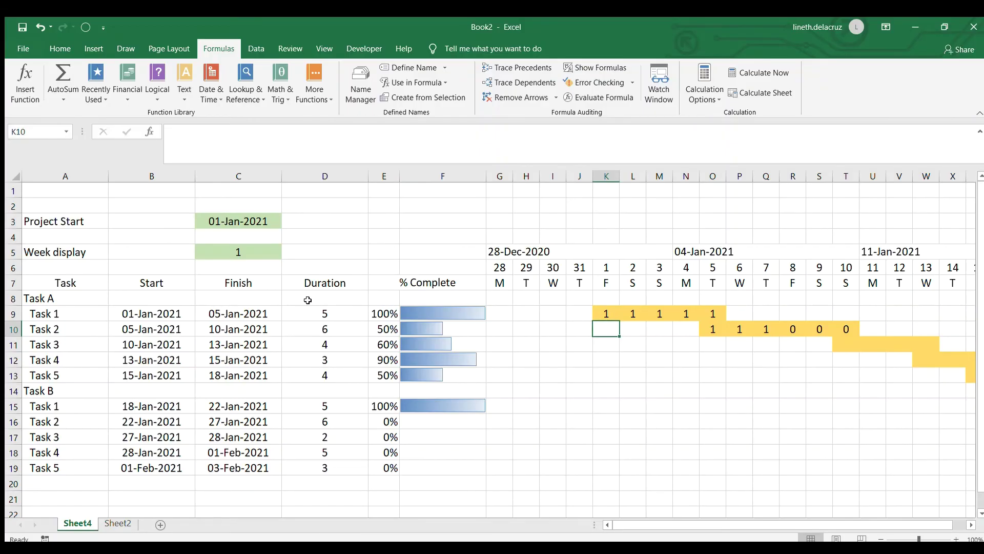
- Start an AND formula in cell G8 whose first condition is G6>=task_start
left_click(496, 296)
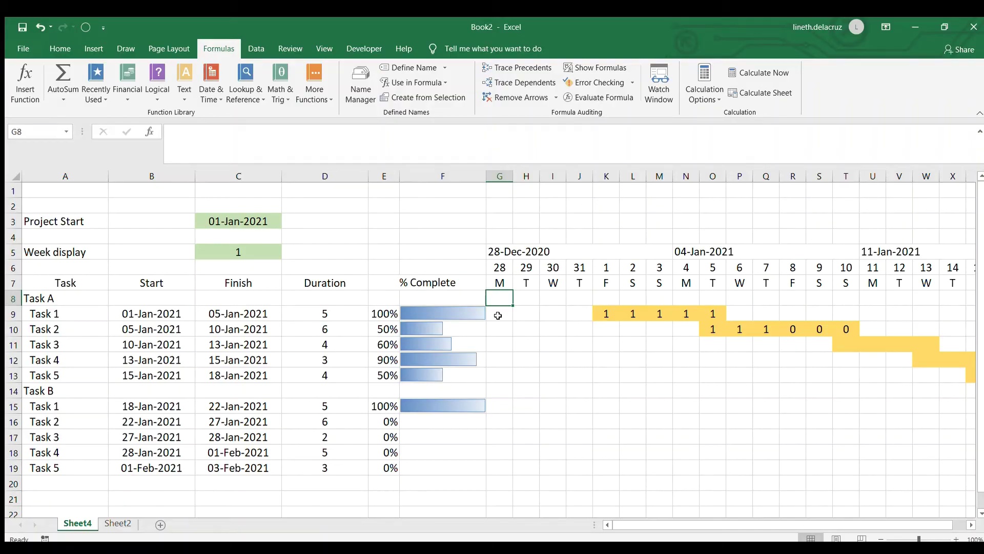
type("=and(")
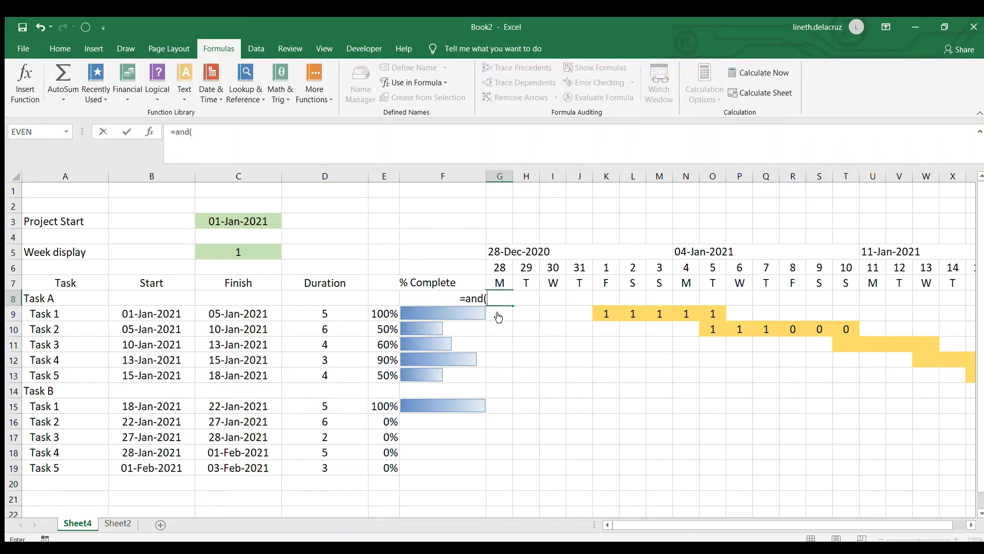
key("Up")
key("Up")
type(">")
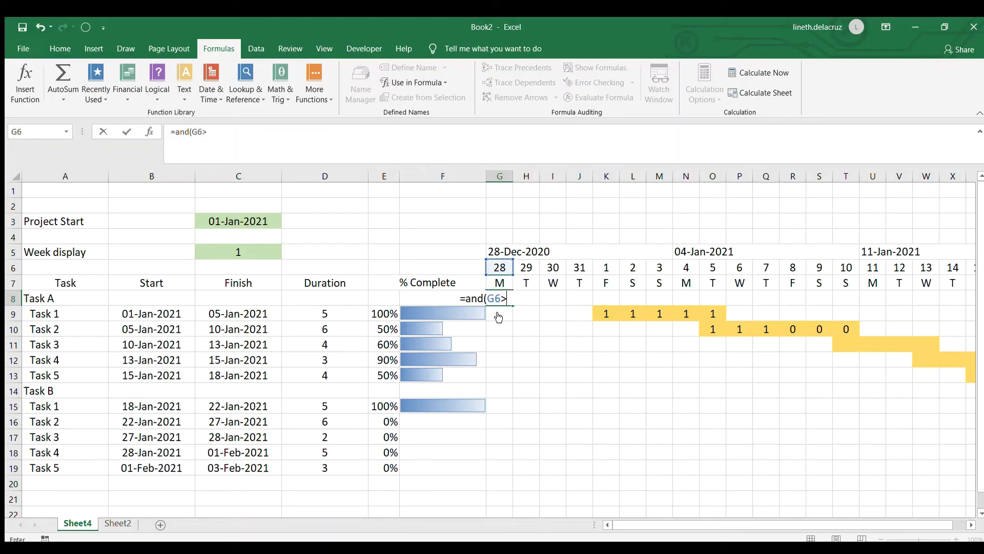
type("=task_staret")
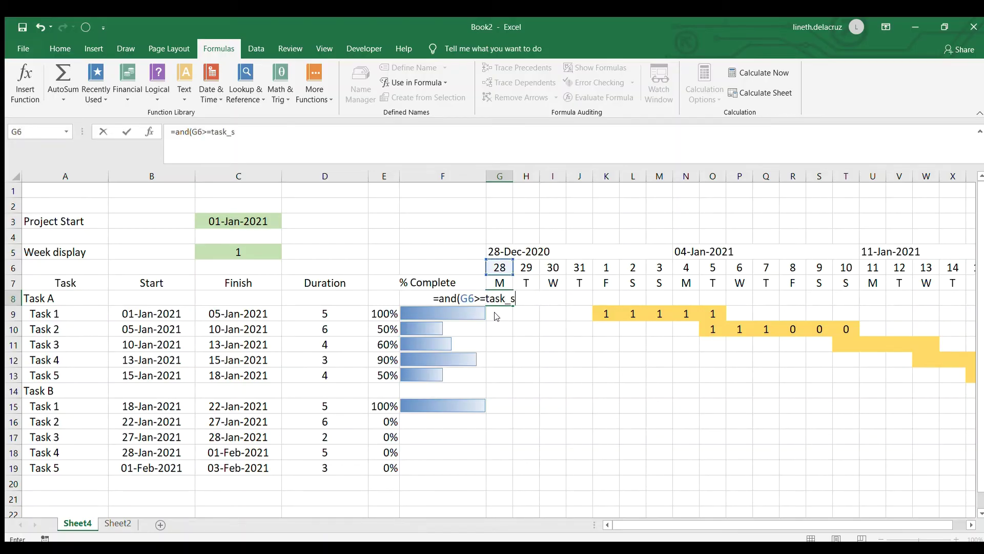
key("BackSpace")
key("BackSpace")
type("tart")
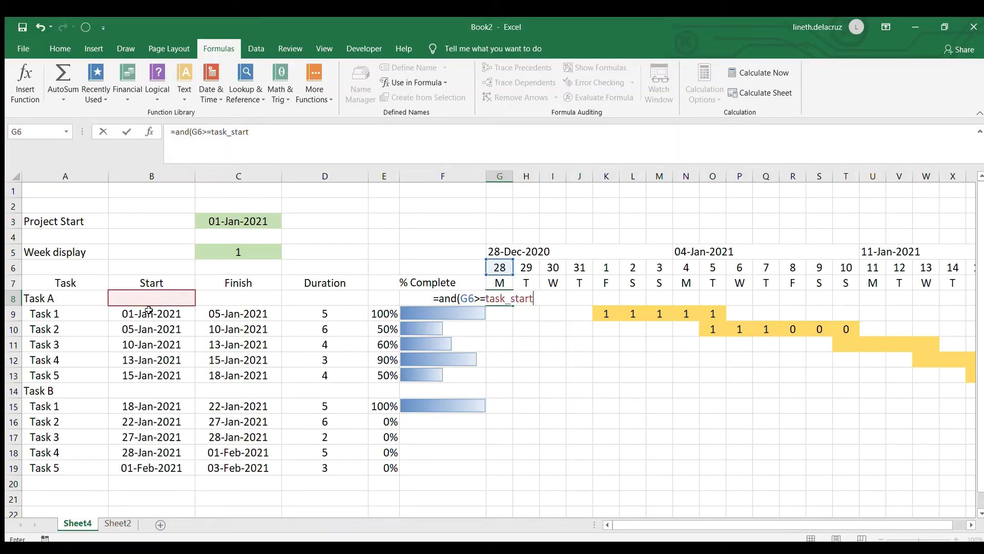
- Complete the G8 formula with the condition G6<=task_start+(progress*(task_end-task_start+1)-1) and fit column G to its content
type(",G6<=")
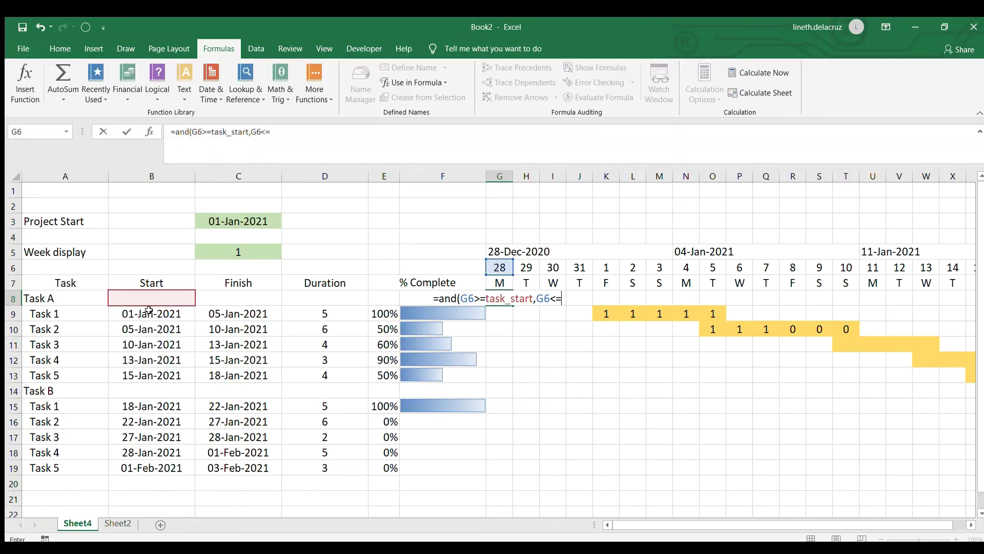
type("task_")
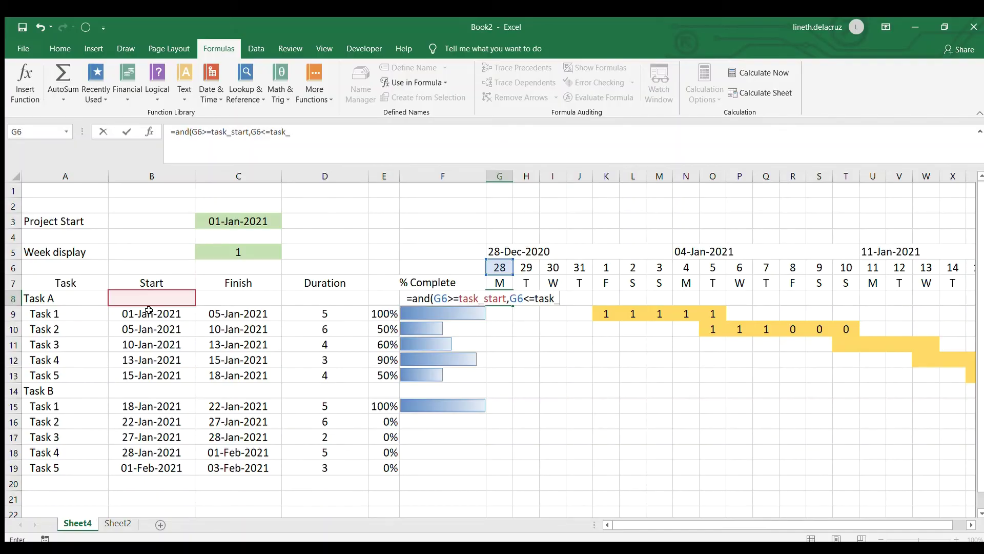
type("start")
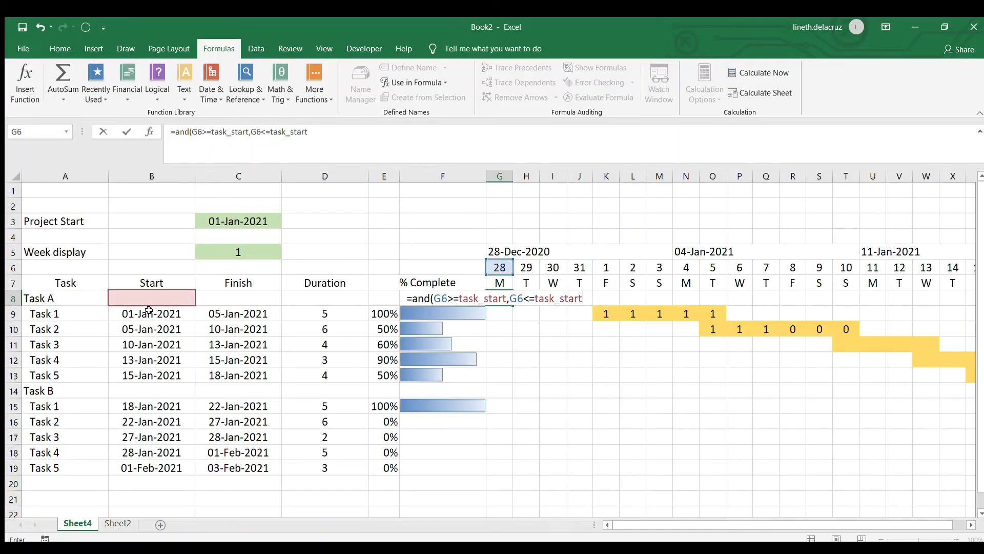
type("+(progress")
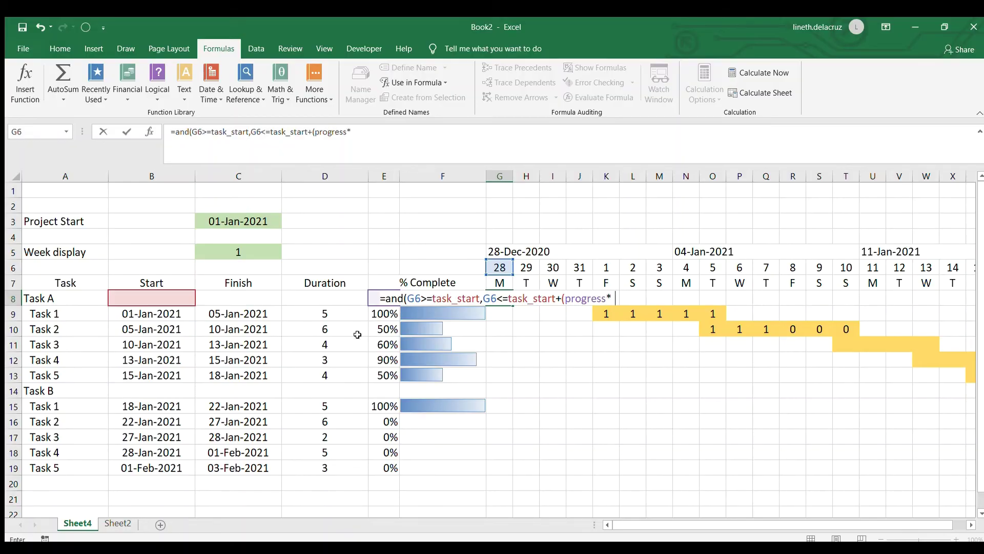
type("*(task_end")
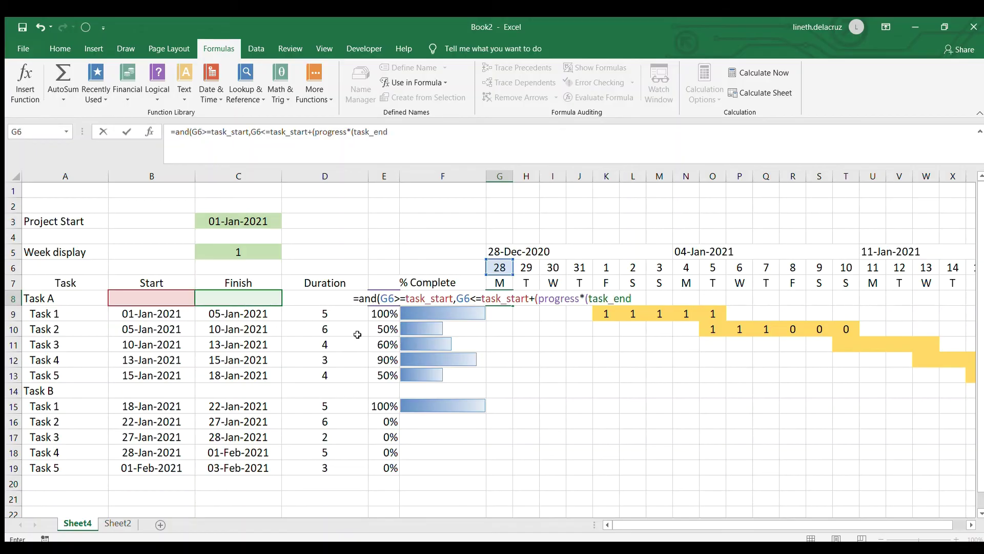
type("-task_start+1")
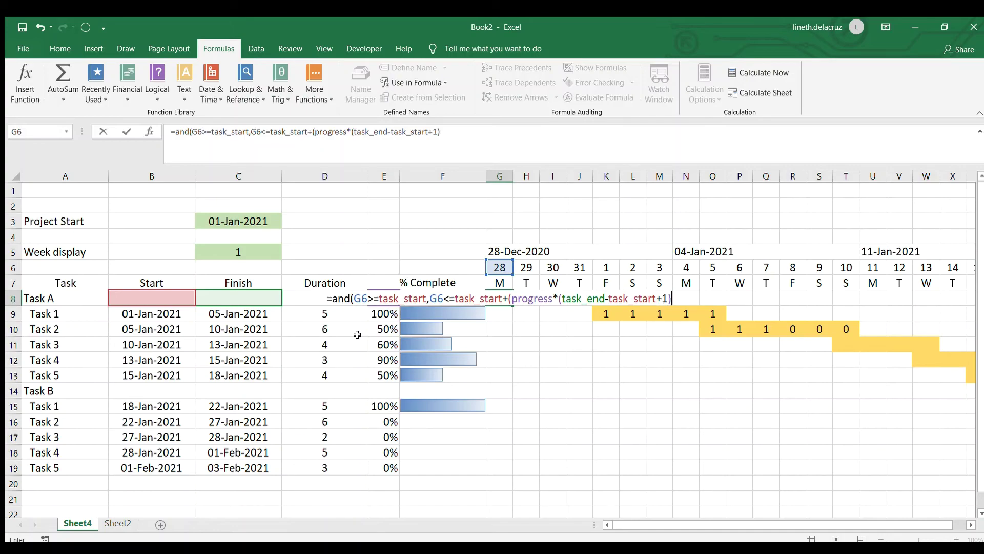
type(")-1")
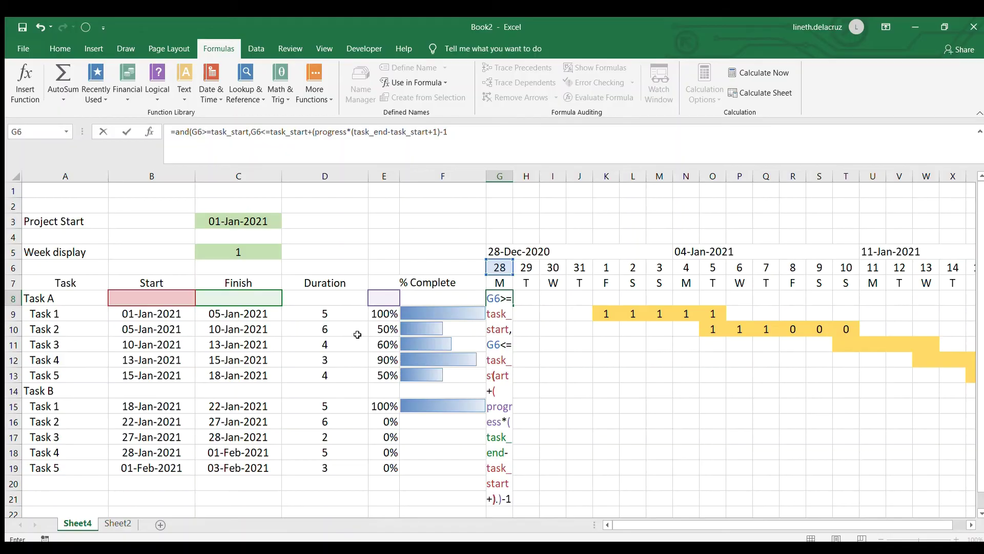
type(")")
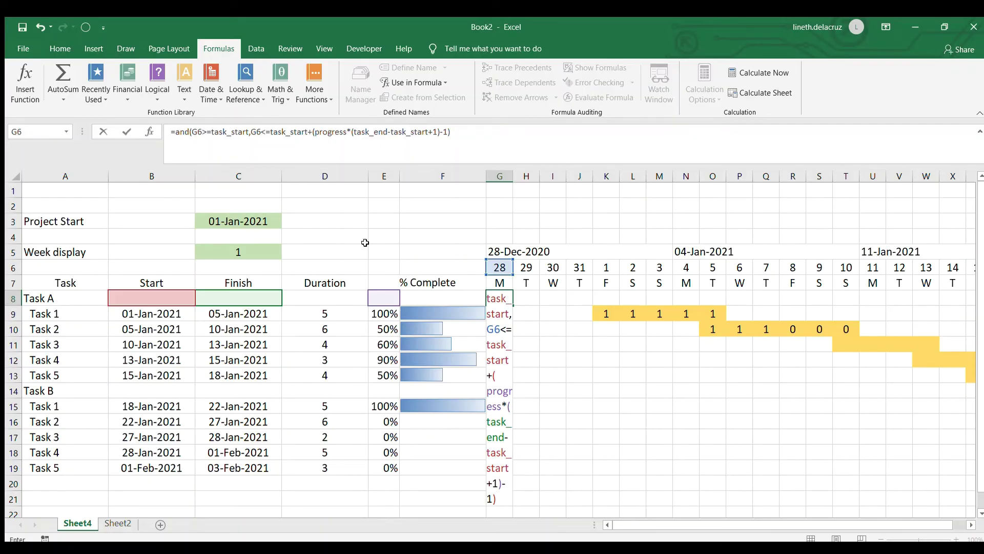
key("Return")
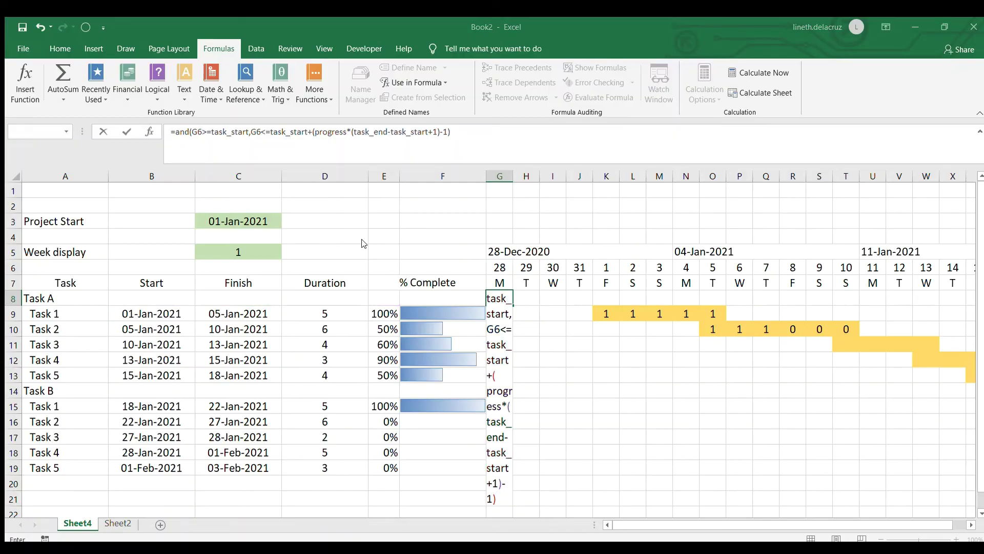
double_click(512, 176)
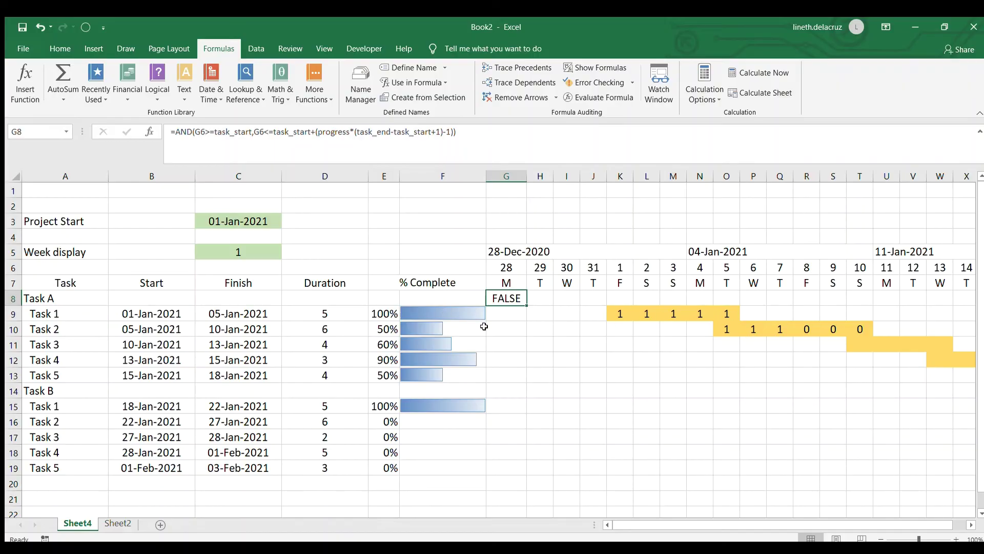
- Put a double negative (--) in front of AND in the G8 formula to get a numeric result
key("F2")
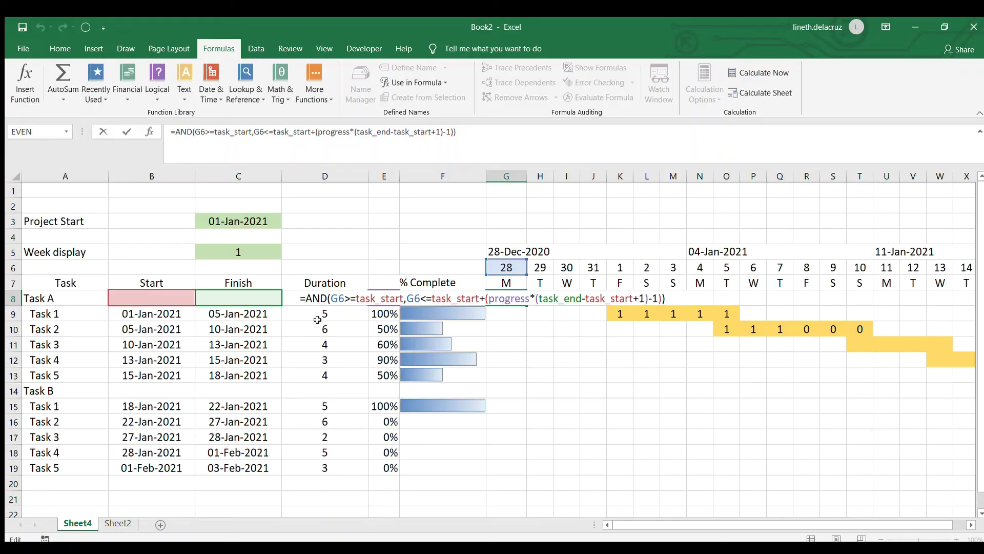
type("--")
key("Return")
key("Up")
- Replace the double negative in the G8 formula with 1* in front of AND
key("F2")
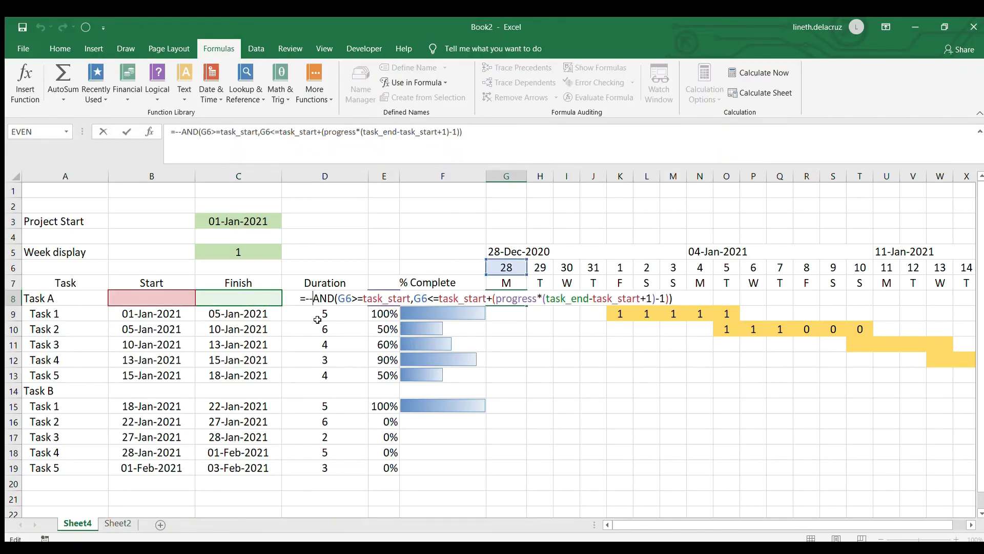
key("BackSpace")
key("BackSpace")
type("1")
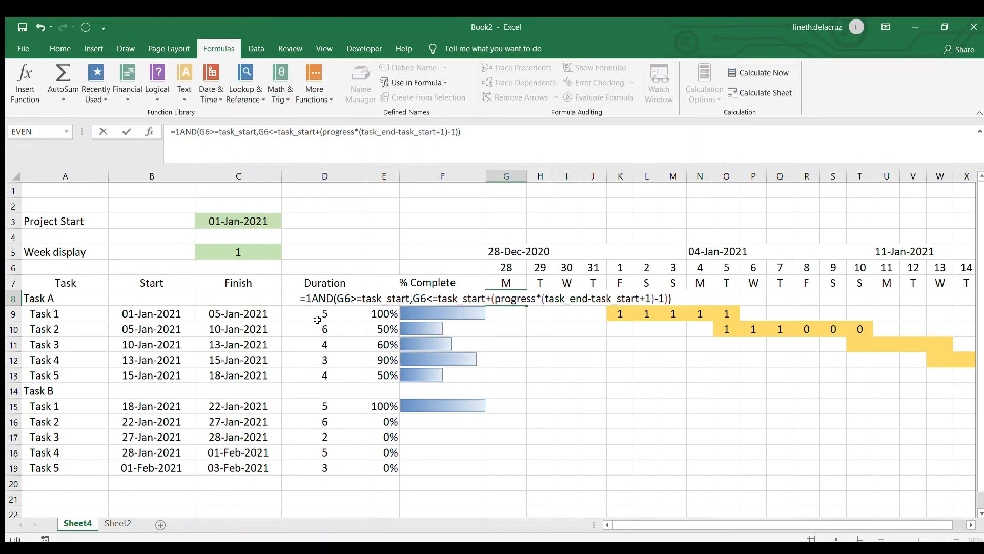
type("*")
key("Return")
key("Up")
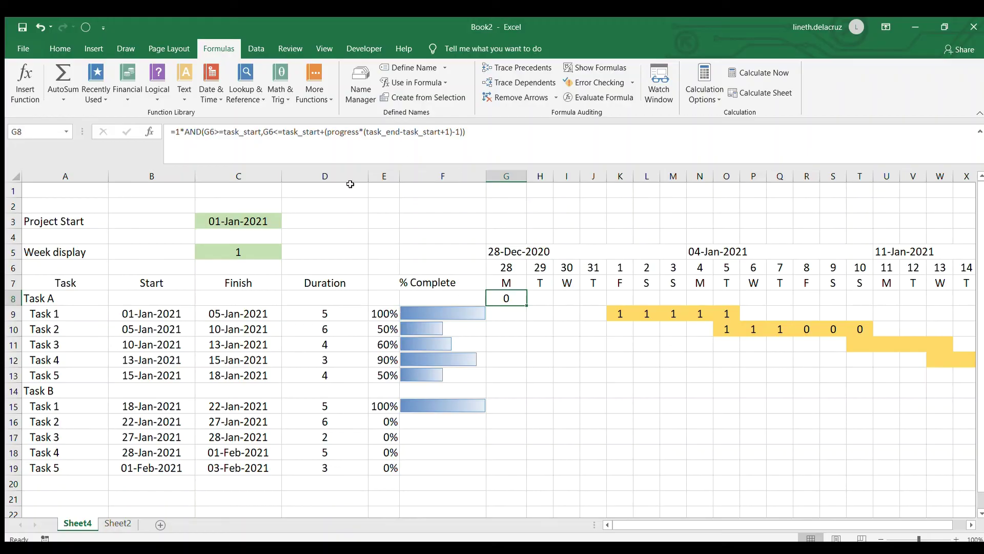
- Make the row absolute in both G6 references of the G8 formula, as G$6
left_click(473, 138)
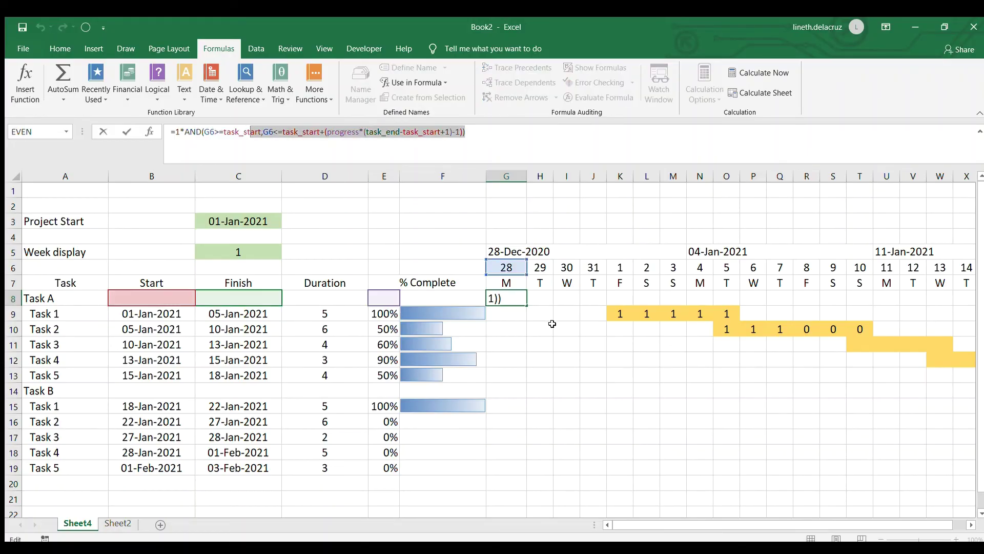
key("Escape")
key("F2")
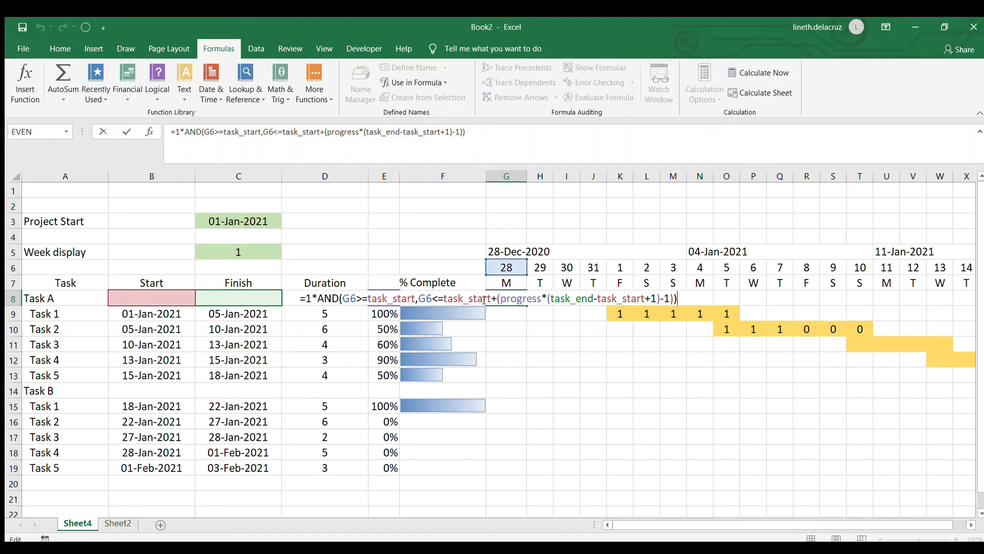
left_click(352, 303)
key("F4")
key("F4")
double_click(434, 299)
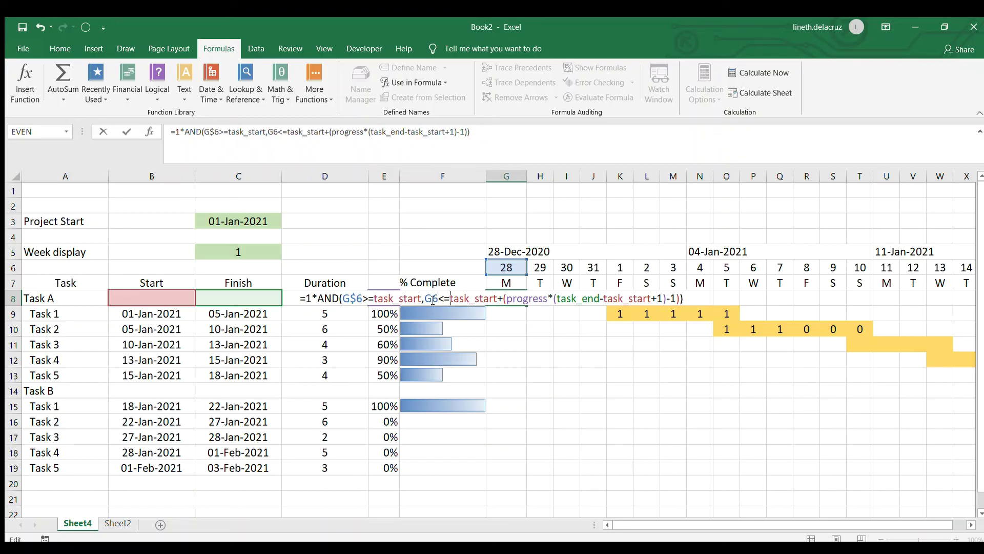
key("F4")
key("F4")
key("ctrl+Return")
- Copy the G8 formula over the existing formulas in the Task 1 and Task 2 bars, K9:O9 and O10:T10
key("ctrl+c")
left_click_drag(620, 313, 859, 328)
key("ctrl+v")
key("ctrl+v")
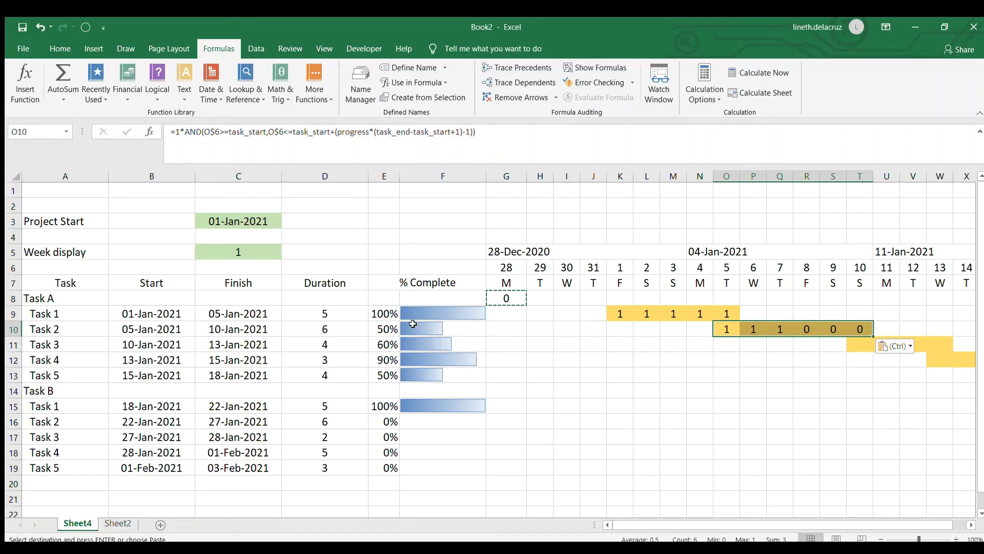
left_click(638, 314)
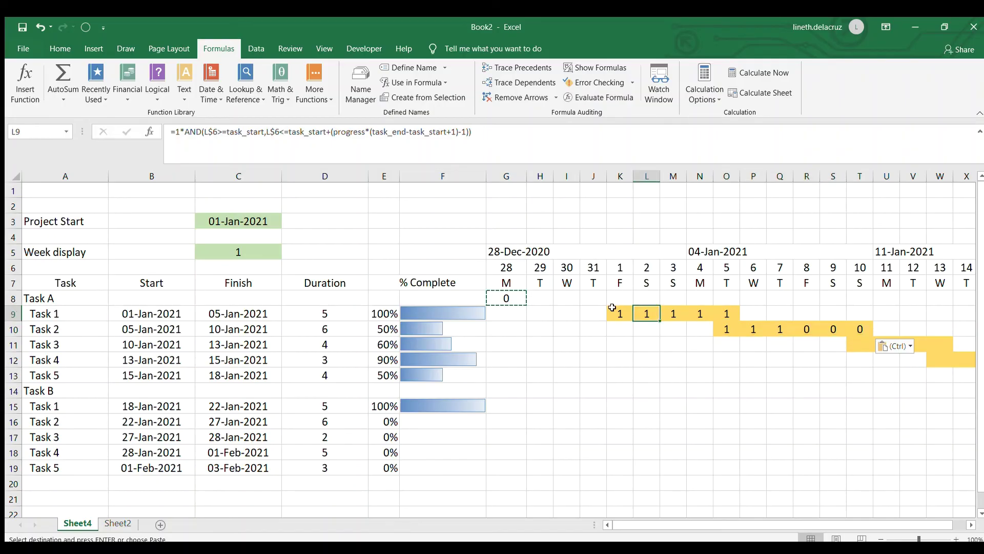
- Copy the full formula text of G8 and select the timeline range G8:AA21
left_click(501, 297)
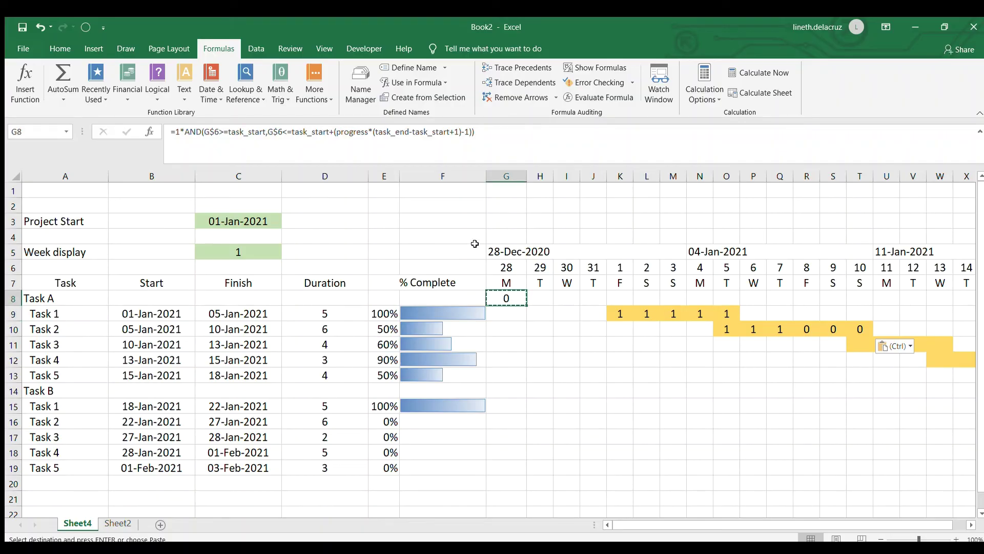
left_click_drag(465, 143, 145, 150)
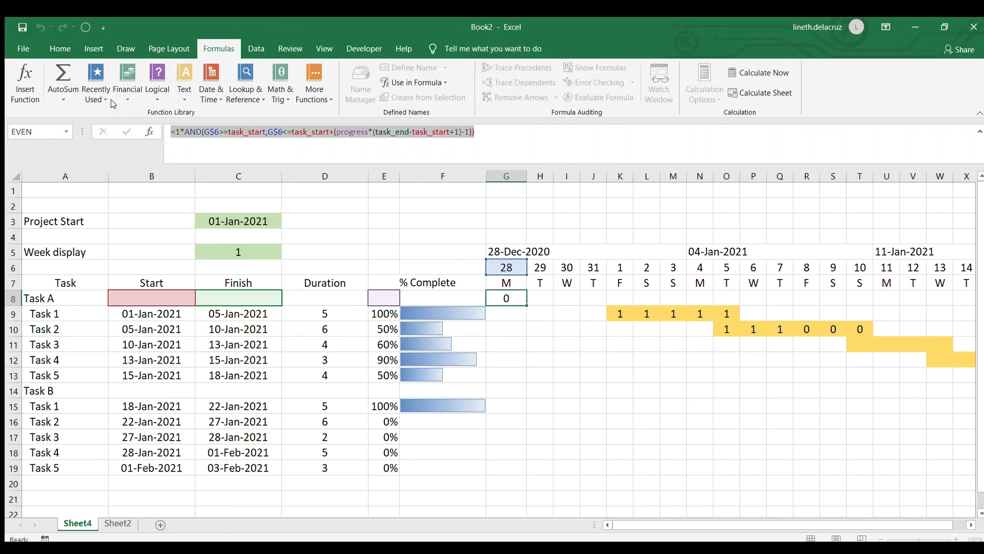
key("Escape")
left_click(60, 48)
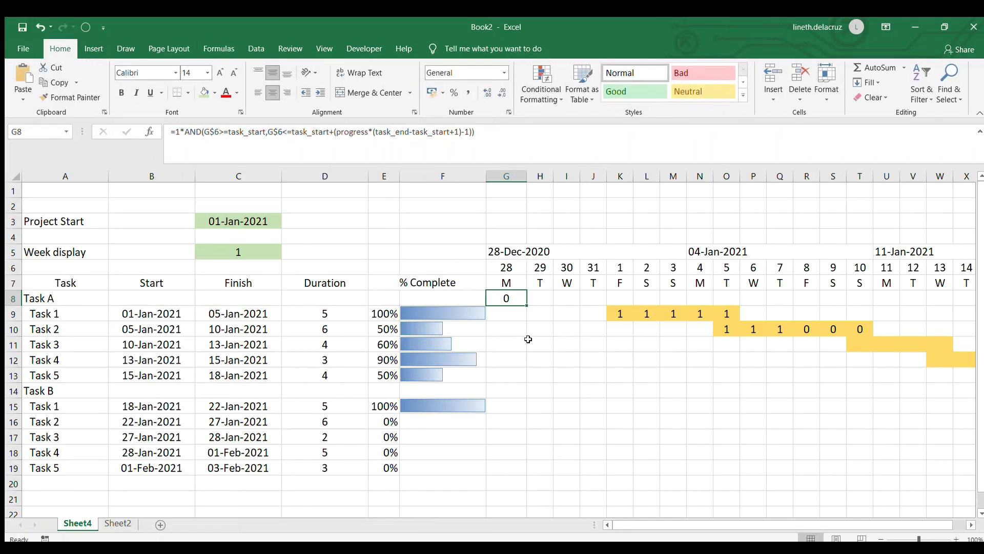
left_click(930, 481, "shift")
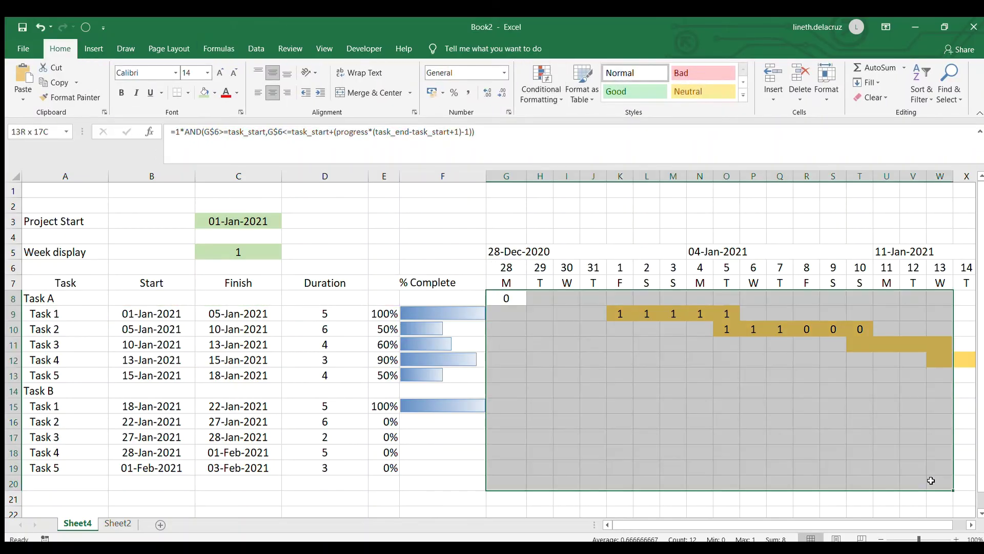
key("shift+Right")
key("shift+Right")
key("shift+Right")
key("shift+Right")
key("shift+Down")
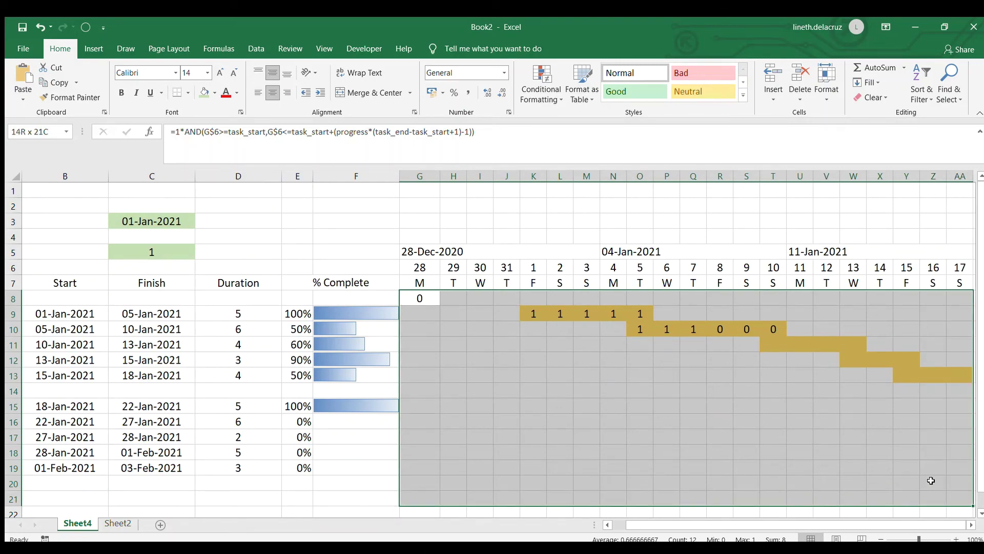
scroll(931, 480, "right", 1)
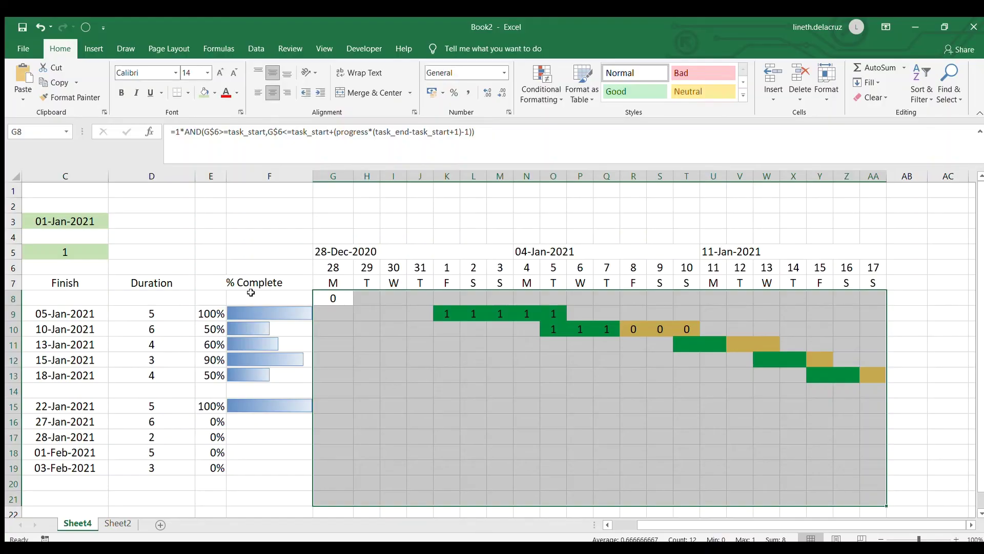
- Test the progress bars by setting Task A's Task 2 completion in E10 to 100% and back to 50%
left_click(554, 359)
left_click(443, 309)
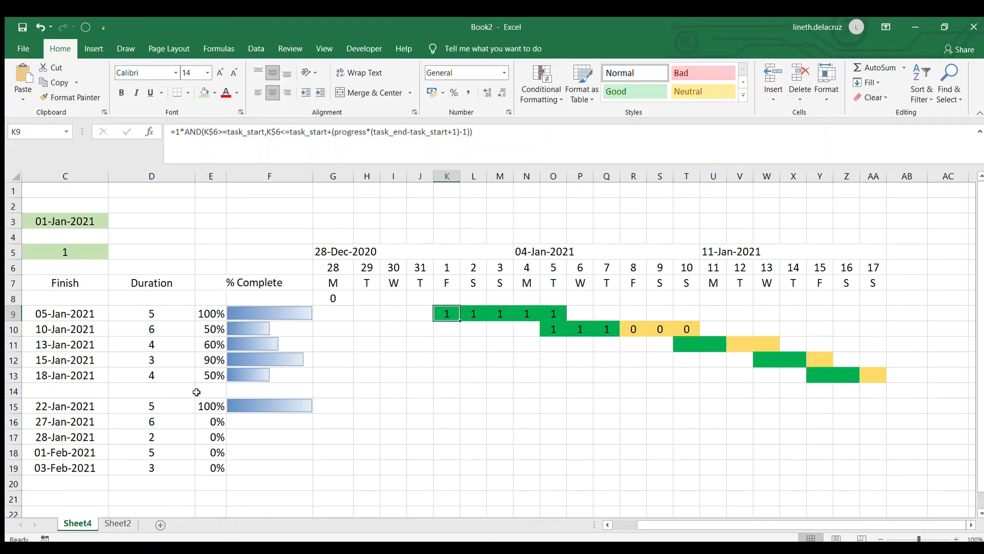
left_click(200, 330)
type("100")
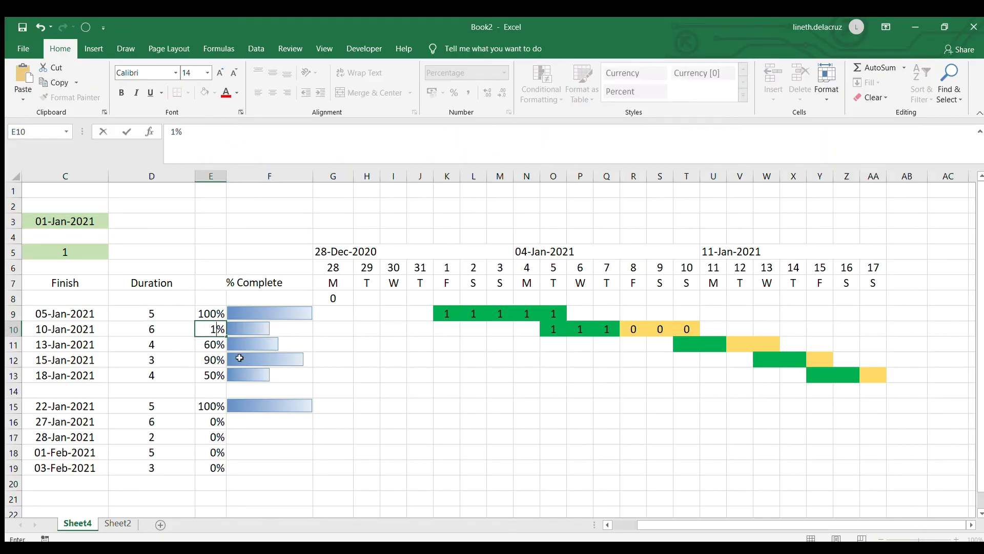
key("Return")
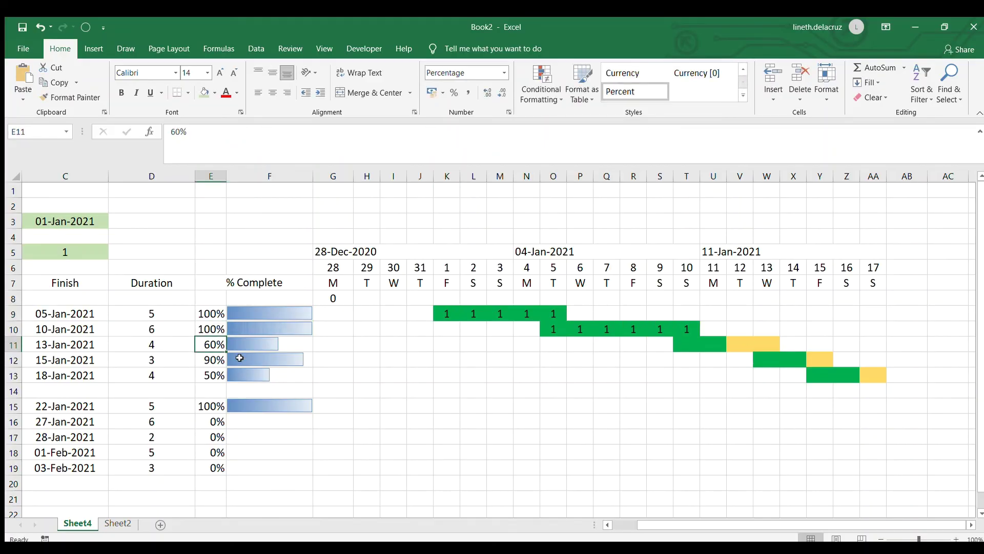
left_click(216, 328)
type("50")
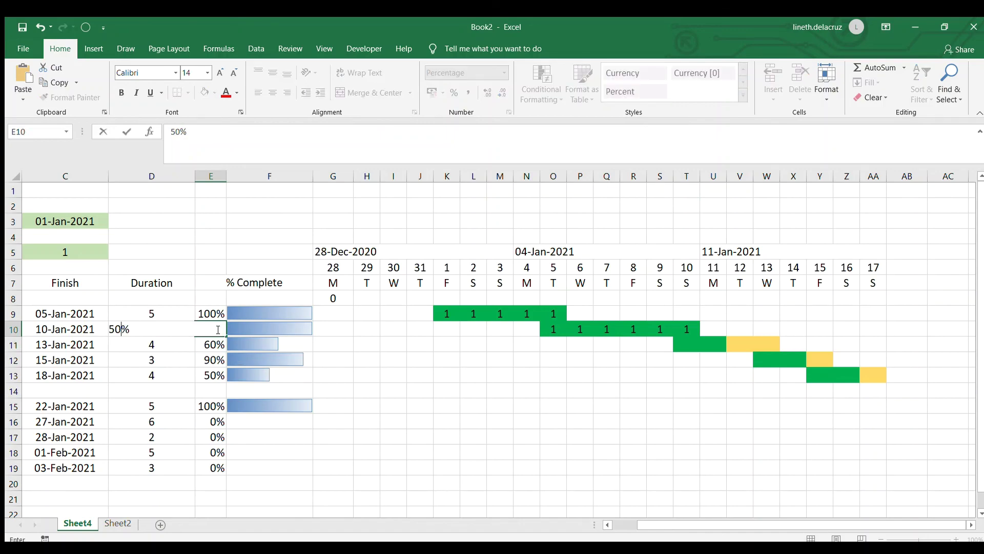
key("Return")
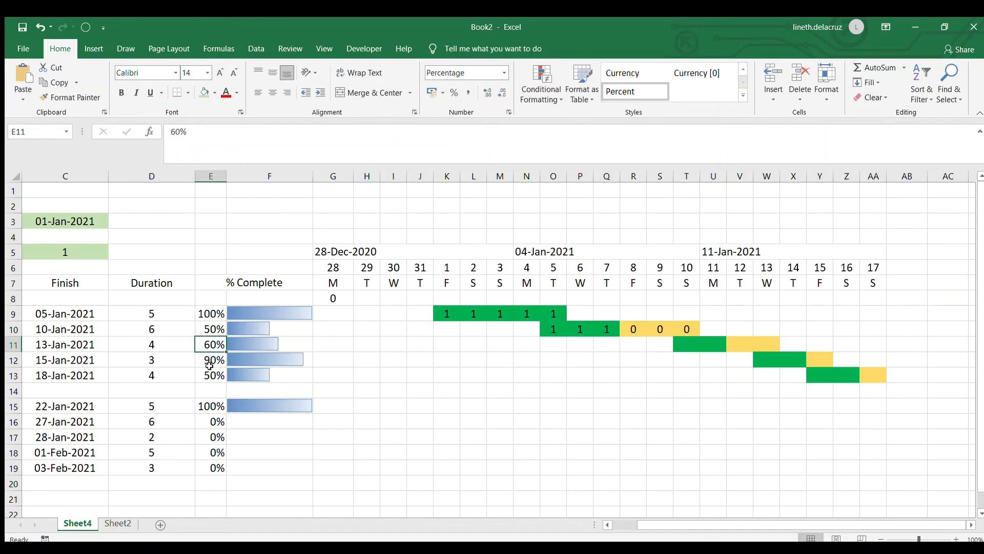
- Test the progress shading by setting Task A's Task 3 completion in E11 to 100% and back to 60%
type("100")
key("Return")
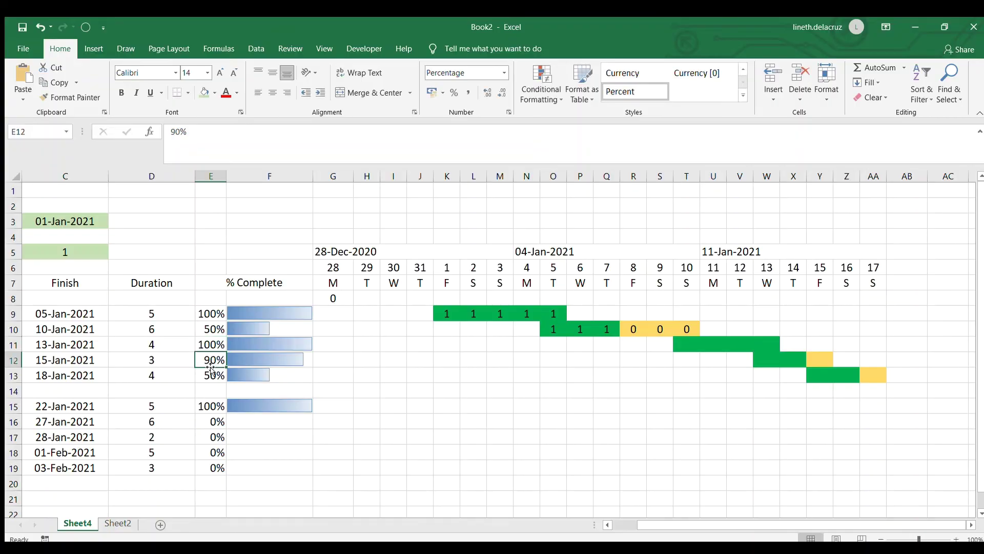
key("Up")
type("60")
key("Return")
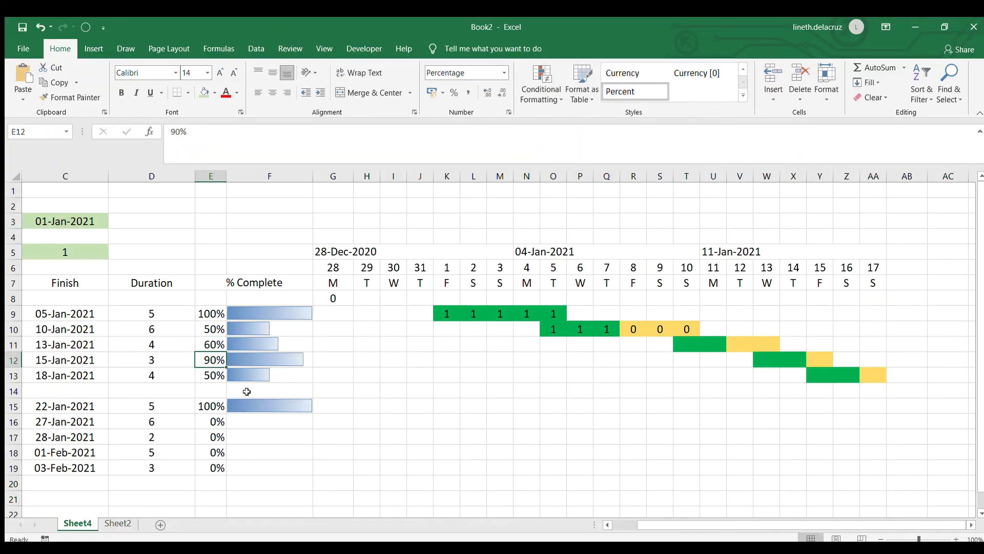
- Clear the helper formulas from the timeline range G8:AA18 and narrow column G to match the other day columns
left_click_drag(330, 299, 875, 446)
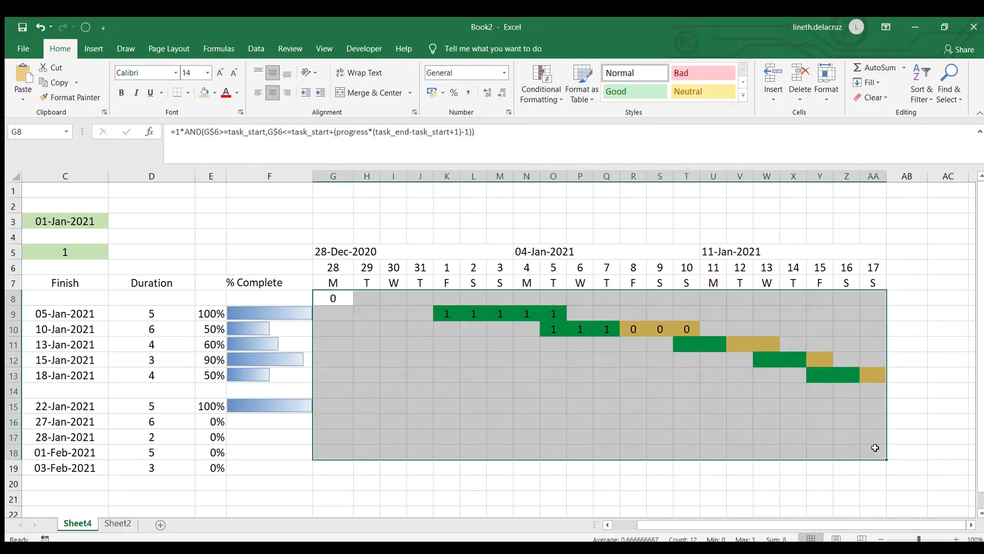
left_click(333, 176)
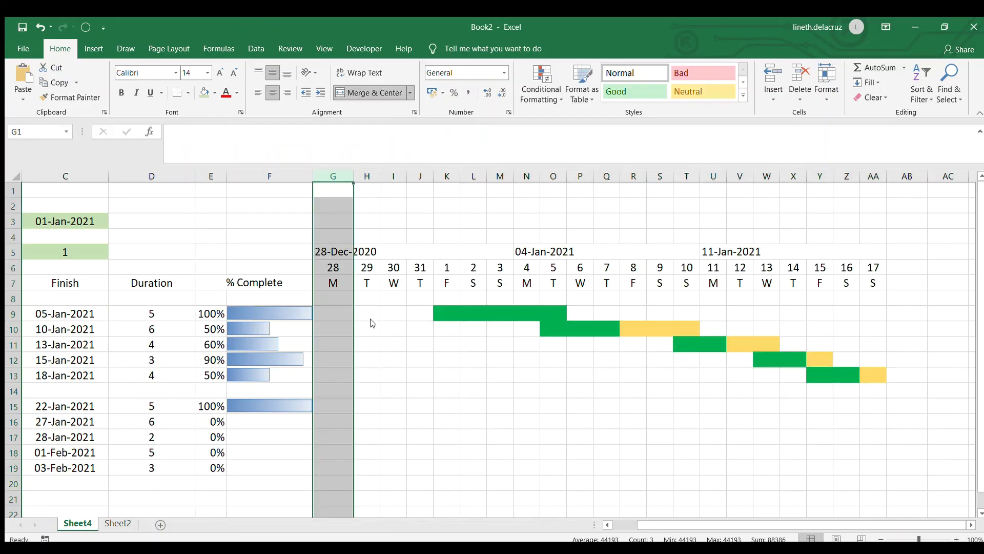
left_click(538, 405)
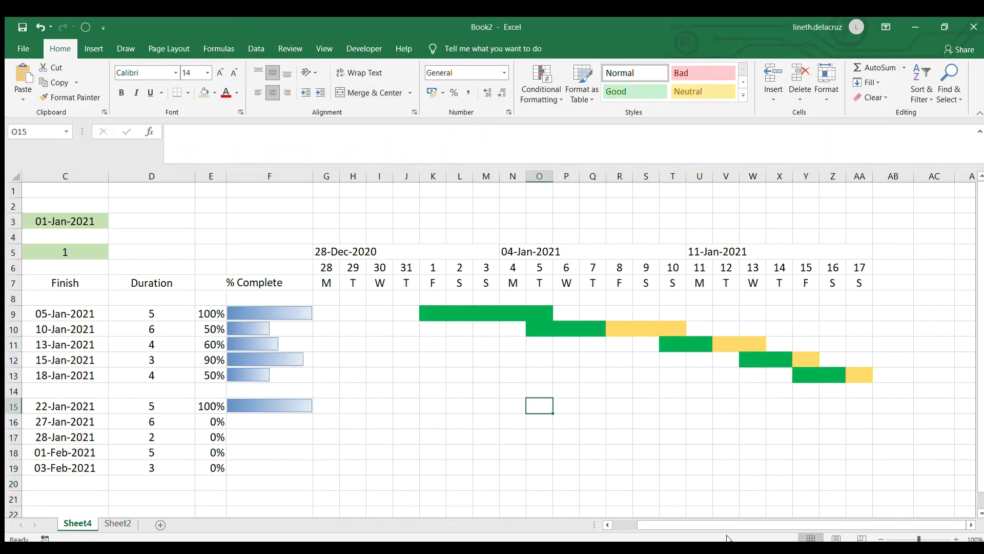
left_click_drag(723, 526, 641, 523)
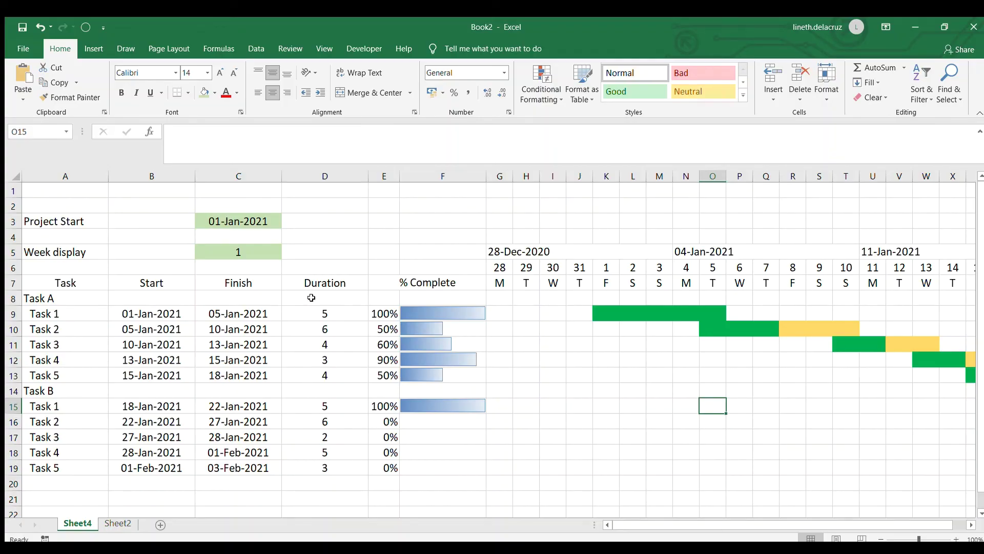
- Apply borders to all cells of the timeline header G5:AA7
left_click_drag(551, 251, 851, 286)
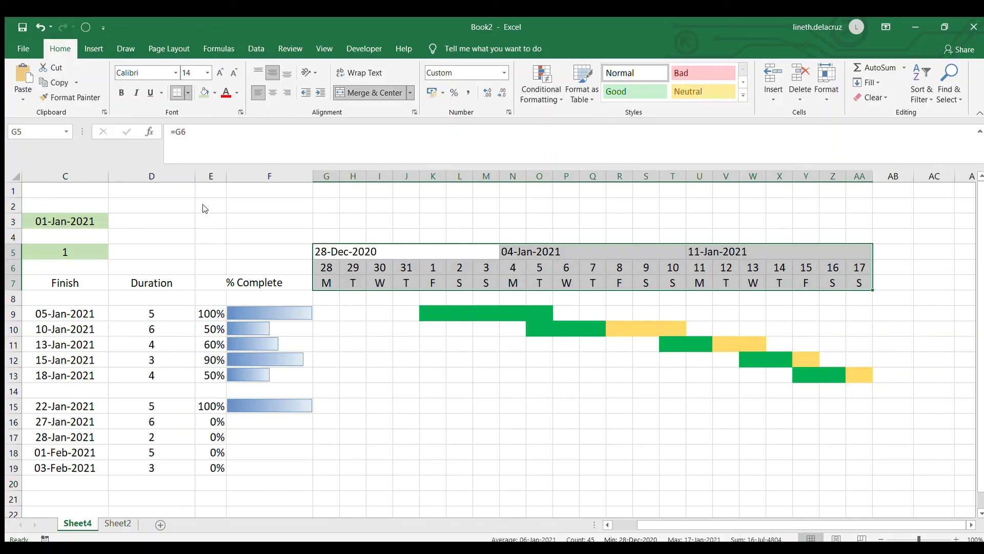
scroll(662, 513, "left", 2)
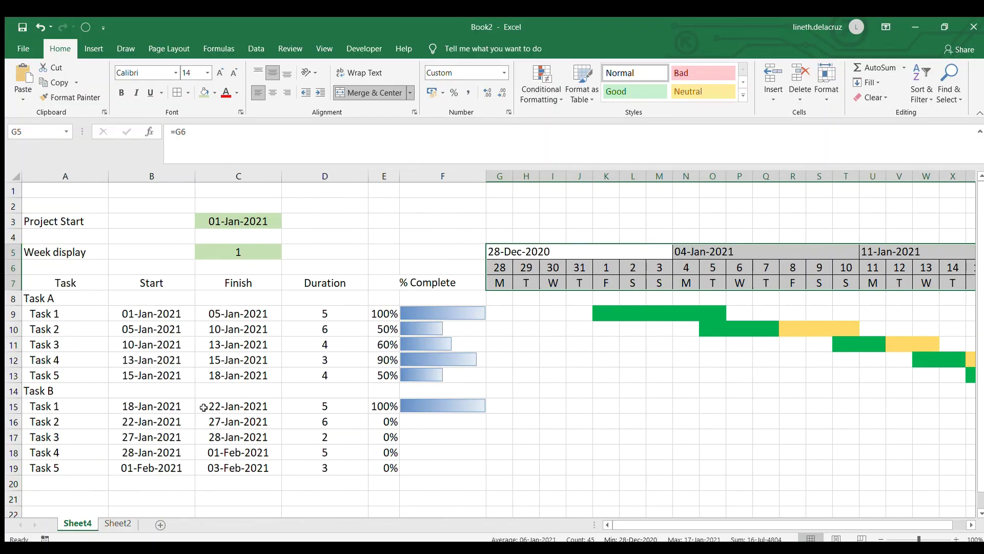
left_click(420, 292)
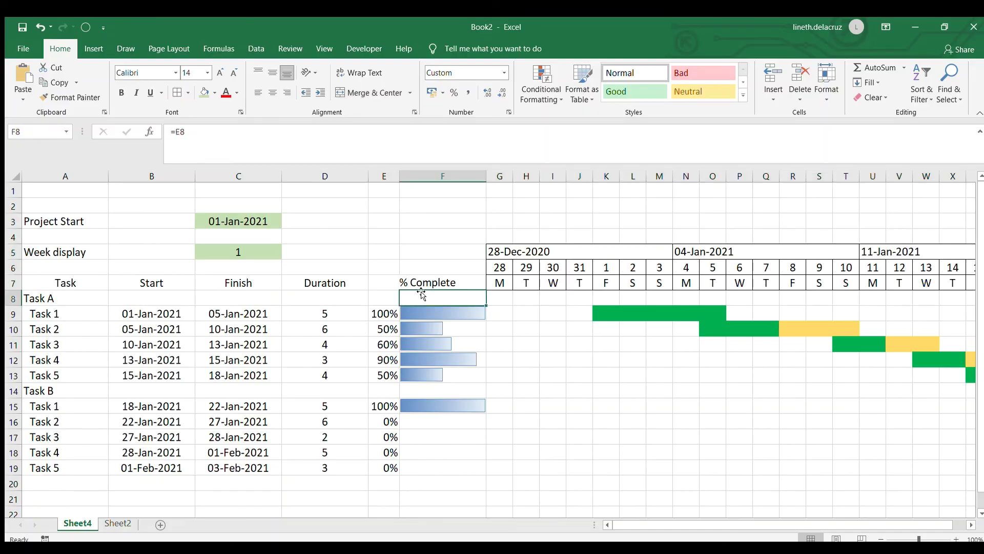
- Add a border along the header row A7:AA7 and give it a blue fill with white text
left_click_drag(91, 280, 246, 282)
scroll(388, 279, "right", 2)
left_click(859, 282, "shift")
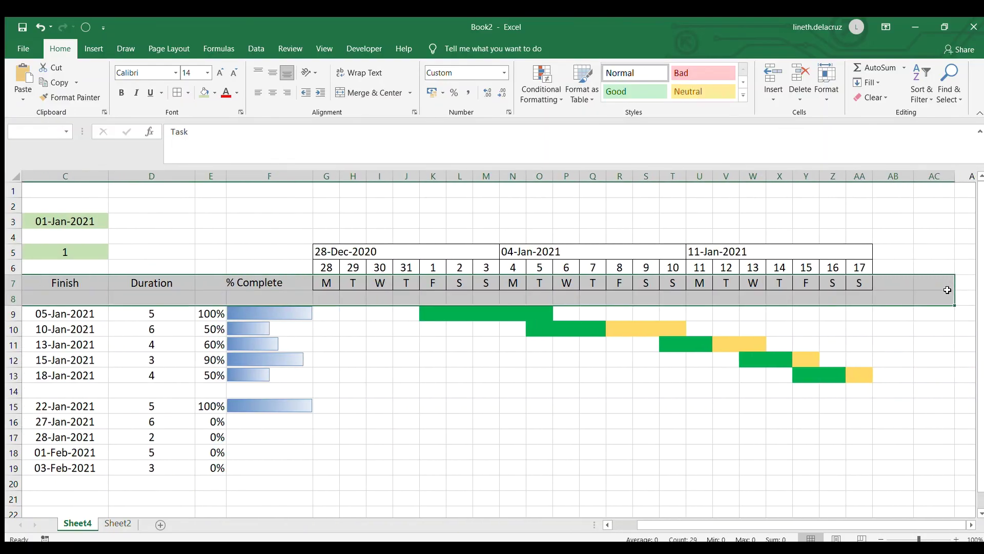
left_click(178, 93)
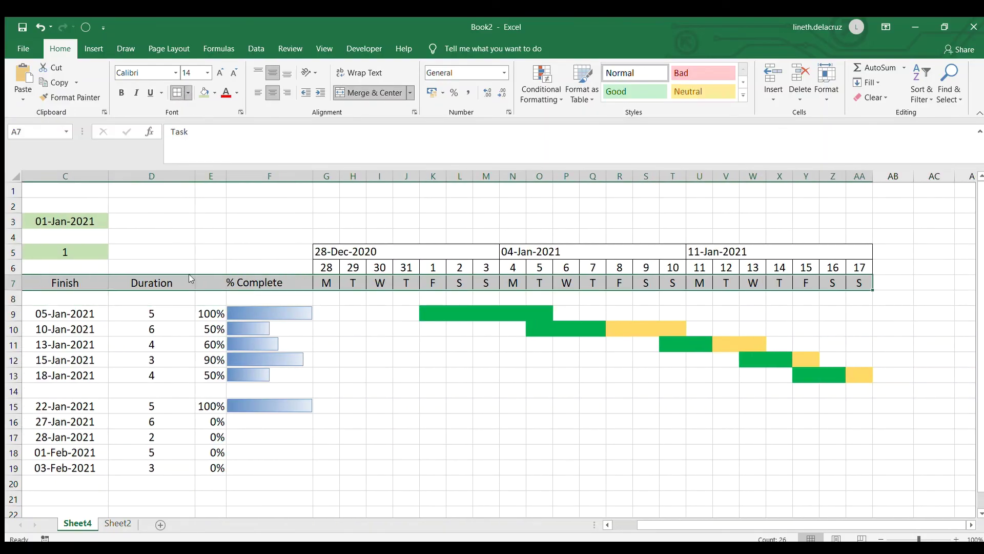
scroll(185, 301, "left", 2)
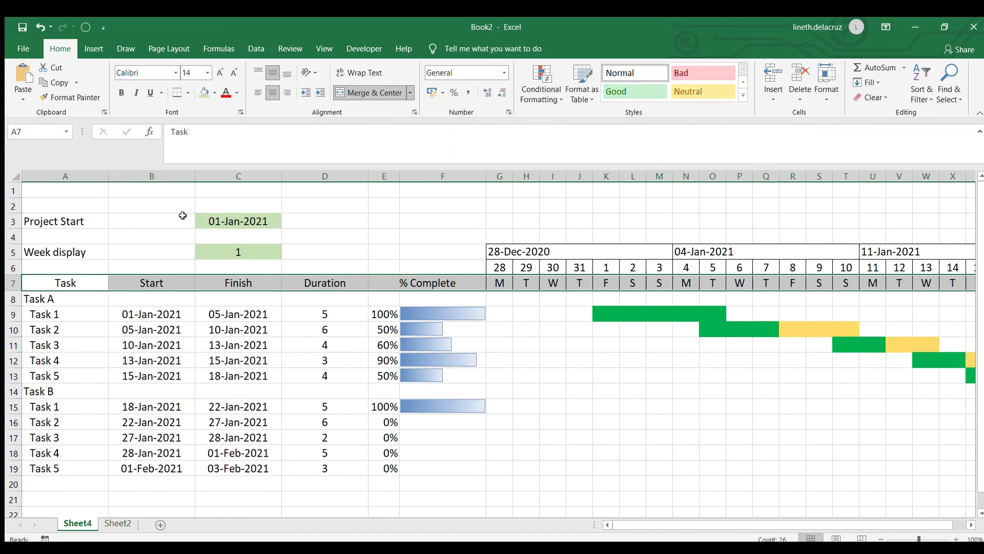
left_click(204, 93)
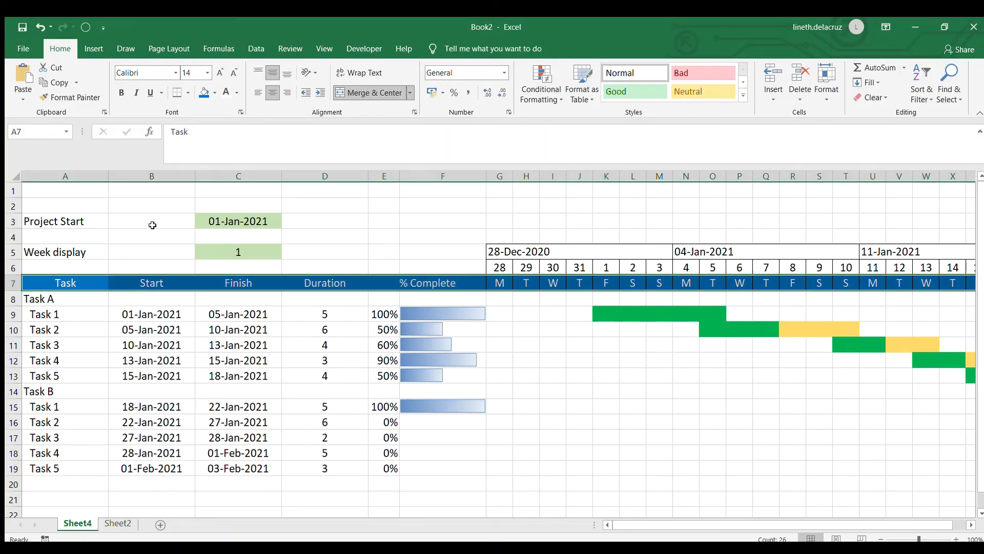
- Change the whole sheet's font to Cambria and widen column E to fit its percentages
left_click(9, 170)
left_click(142, 72)
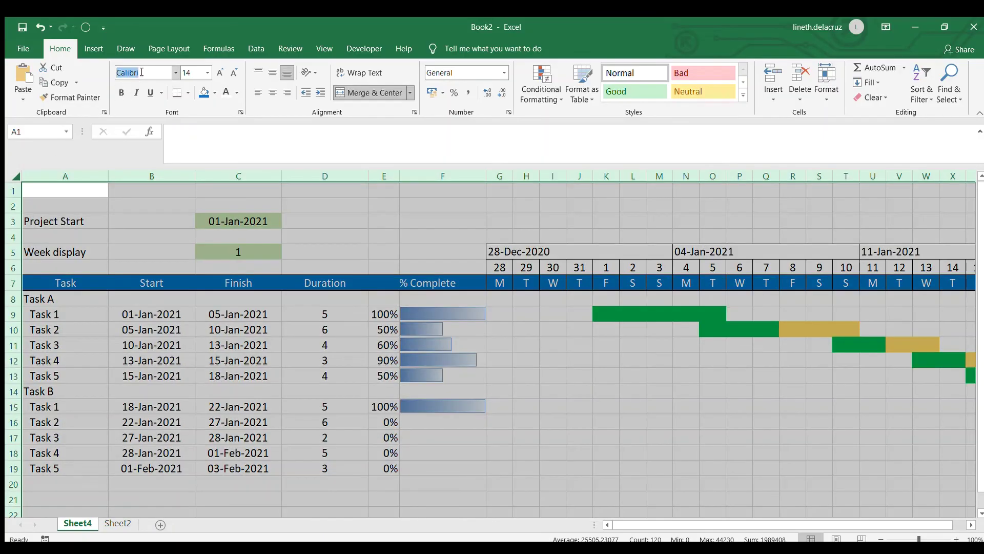
type("Cambria")
key("Return")
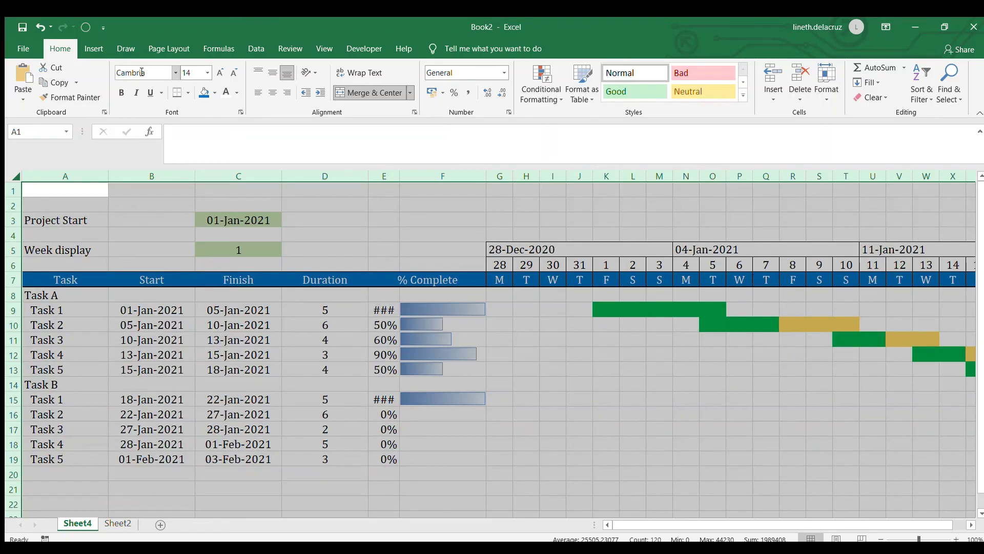
left_click(438, 219)
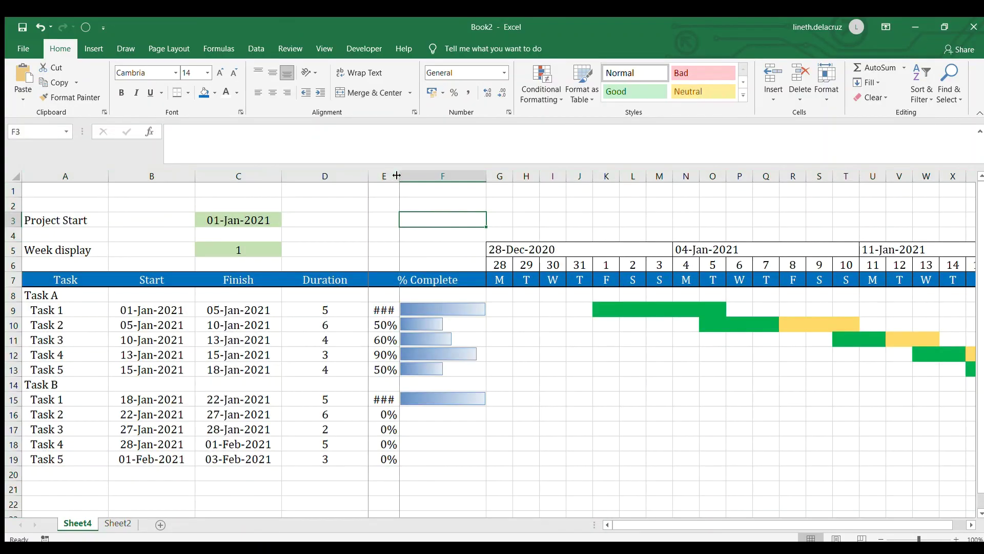
double_click(400, 176)
left_click(359, 246)
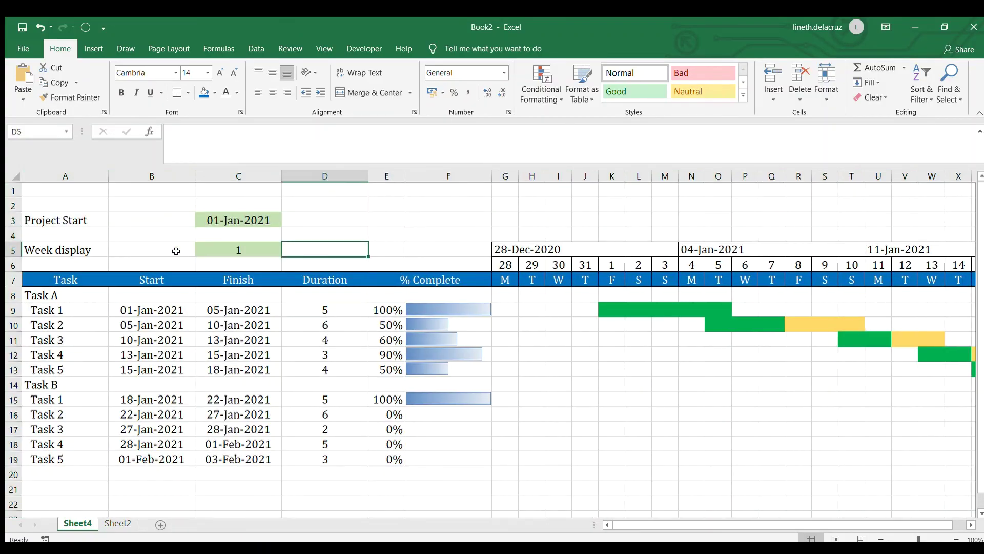
- Hide the gridlines on the sheet
left_click(324, 49)
left_click(159, 93)
left_click(200, 185)
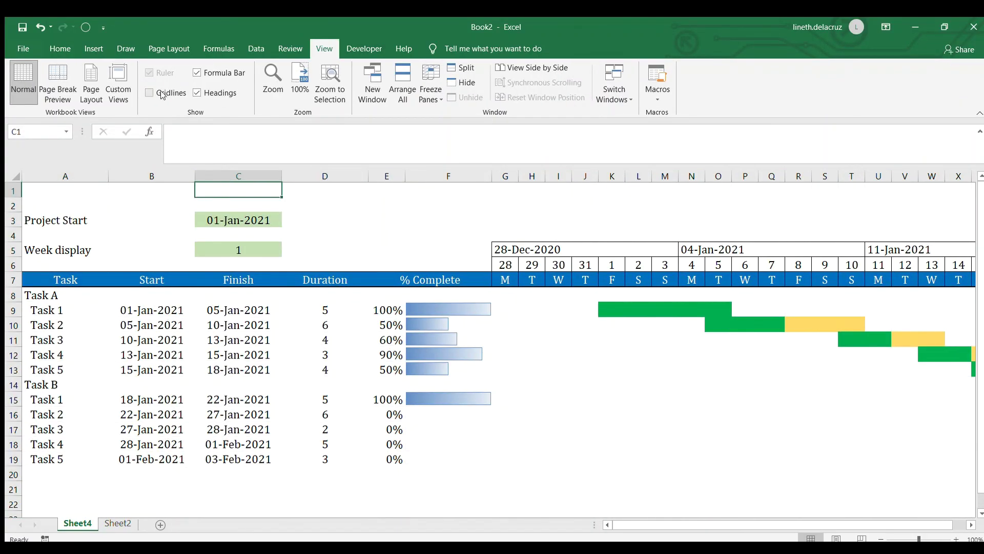
- Enter the label "Project Name" in A1 and the project's name in C1
left_click(38, 189)
type("Pr")
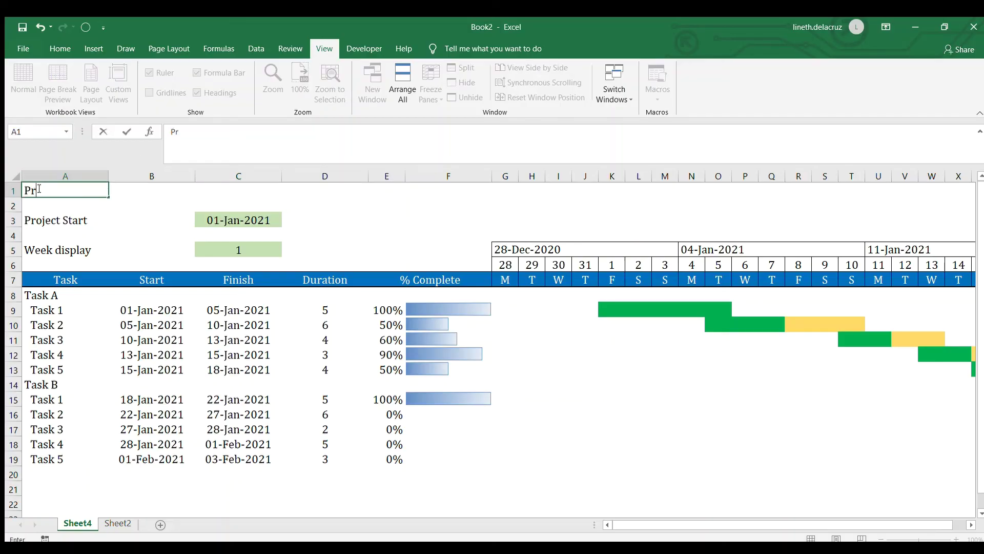
type("oject Name")
key("Return")
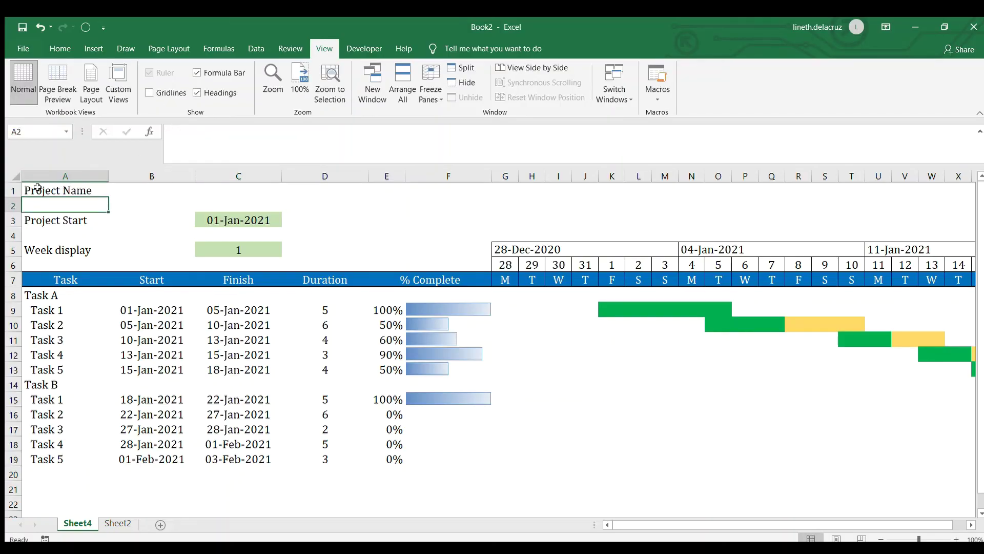
key("Up")
key("Right")
key("Right")
type("Lineth")
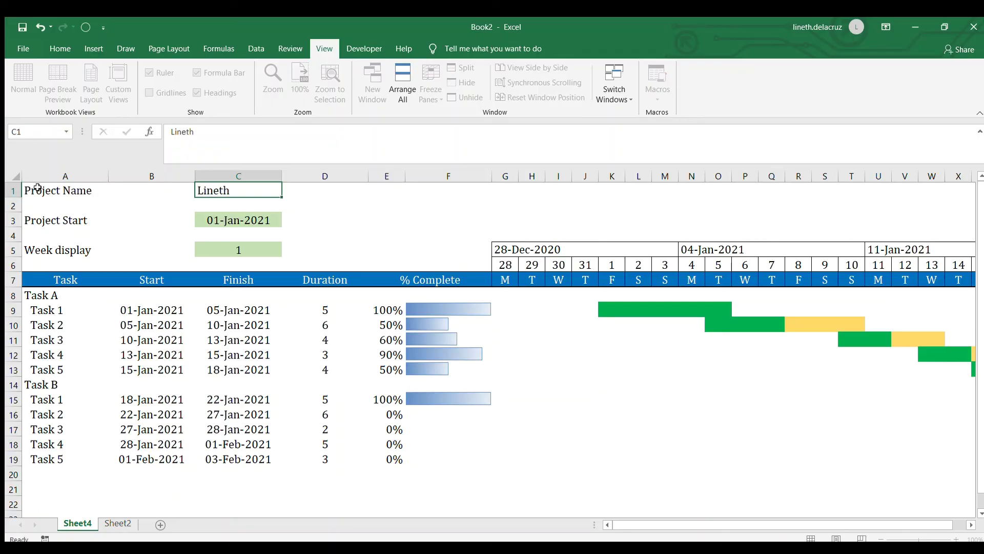
key("Return")
- Format the title cells A1:D1 with font size 18 and purple text
left_click_drag(36, 190, 293, 191)
left_click(60, 48)
left_click(191, 72)
type("18")
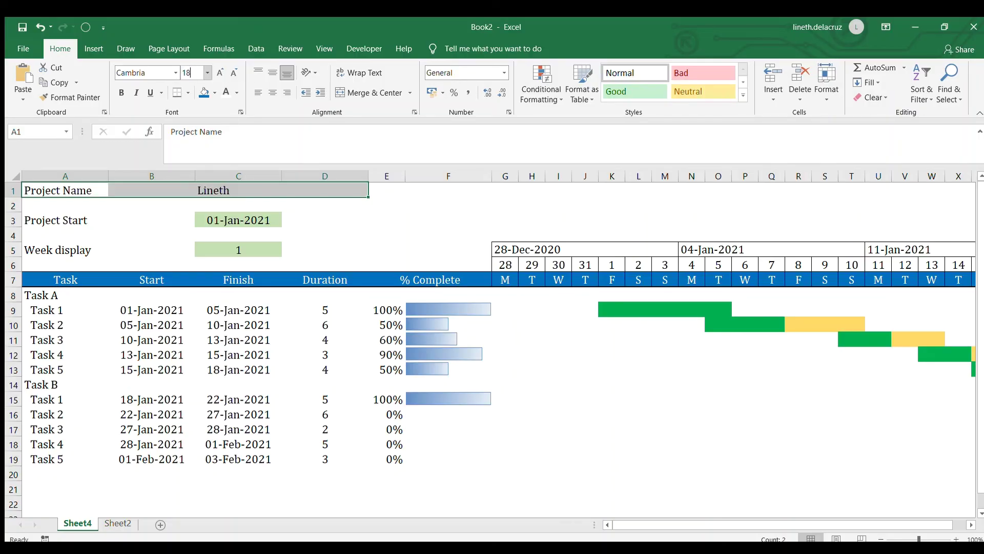
key("Return")
left_click(226, 92)
left_click(401, 226)
left_click(378, 346)
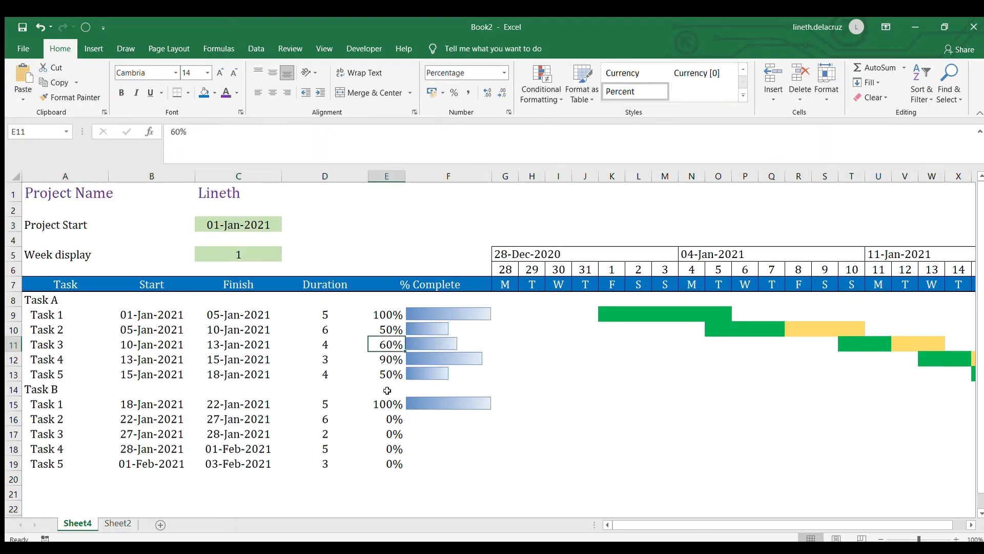
- Add a right border to the task table A7:F19 to separate it from the timeline
left_click(449, 289)
left_click_drag(49, 285, 461, 468)
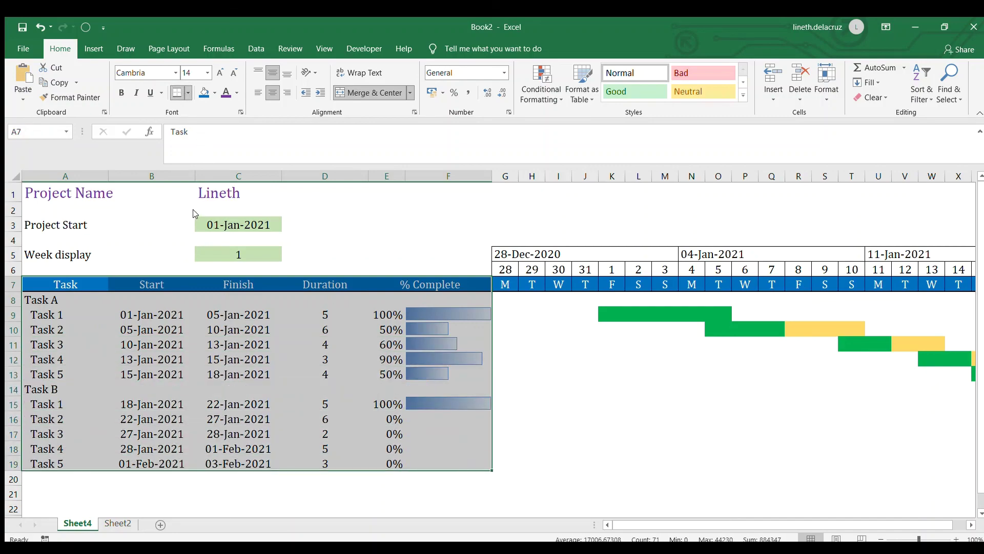
left_click(576, 426)
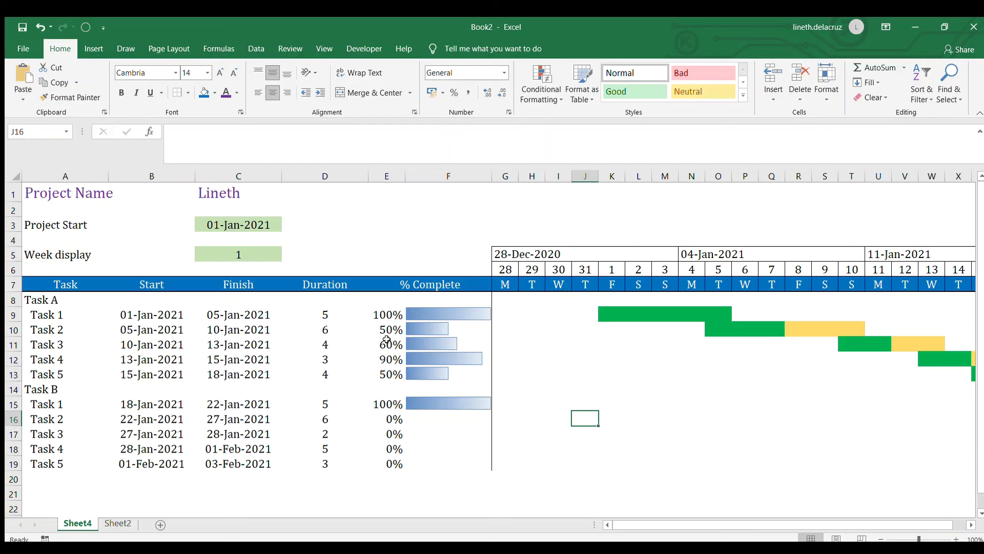
- Set the Project Start date in C3 to 01-May-2021 and check the timeline header dates
left_click(250, 229)
double_click(251, 230)
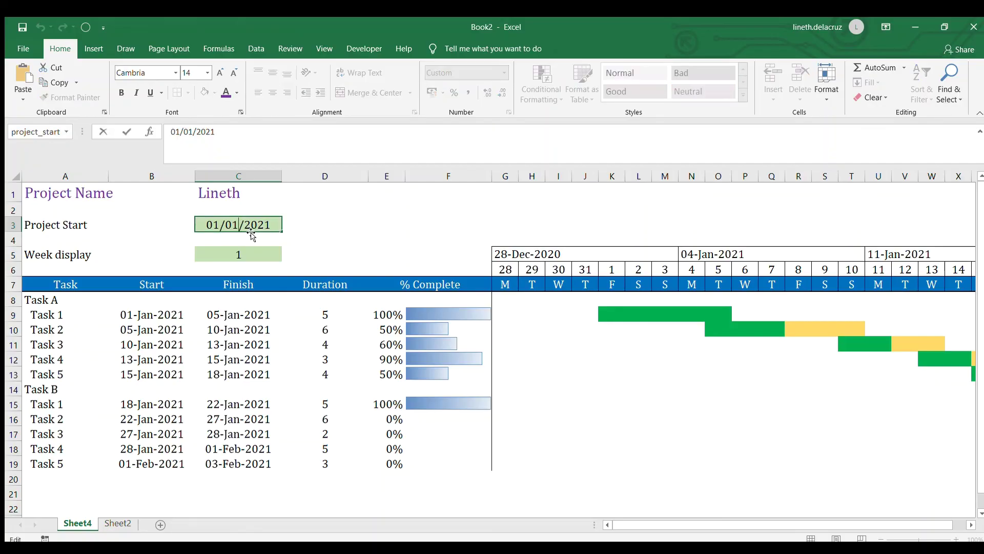
key("Return")
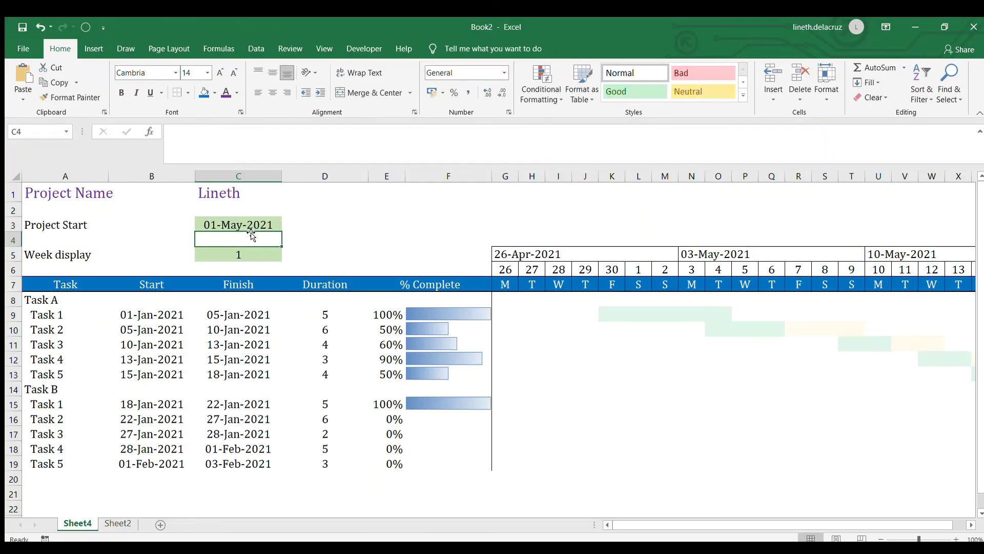
left_click_drag(580, 253, 931, 281)
- Test the timeline shift by setting Week display in C5 to 3, 0 and -1 in turn
left_click(250, 252)
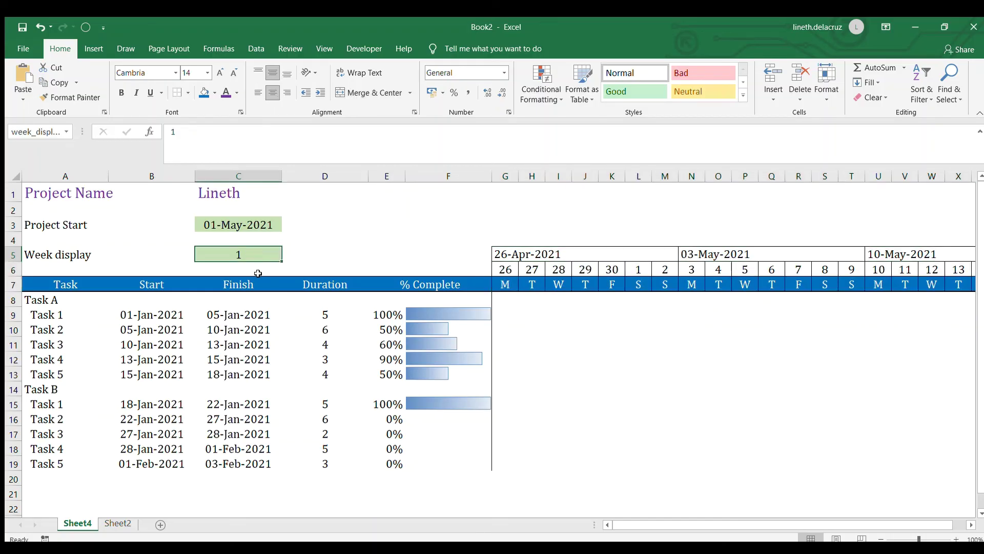
type("3")
key("Return")
key("Up")
type("0")
key("Return")
key("Up")
type("-1")
key("Return")
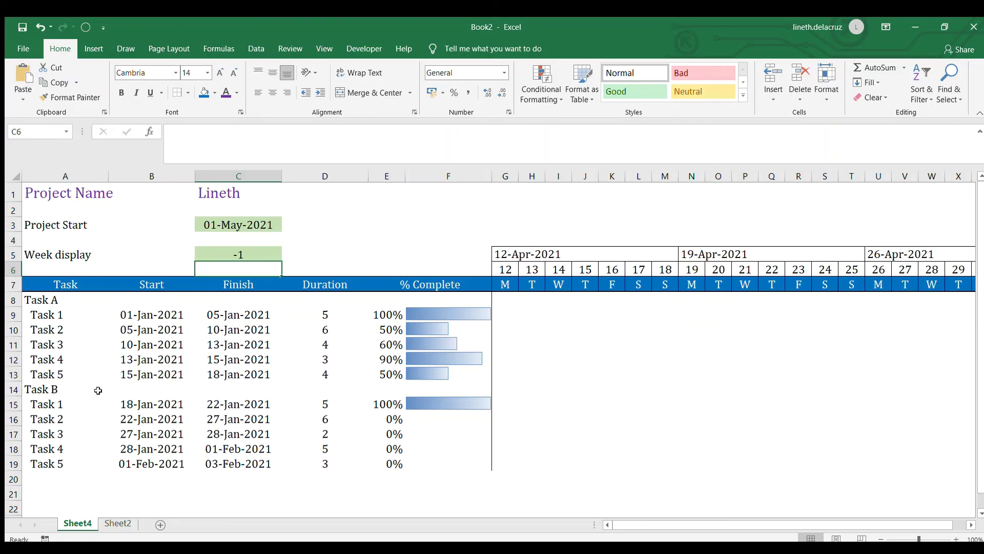
- Copy Task B's Task 5 row 19 into row 20 to add another task row
left_click_drag(57, 317, 128, 390)
left_click(13, 467)
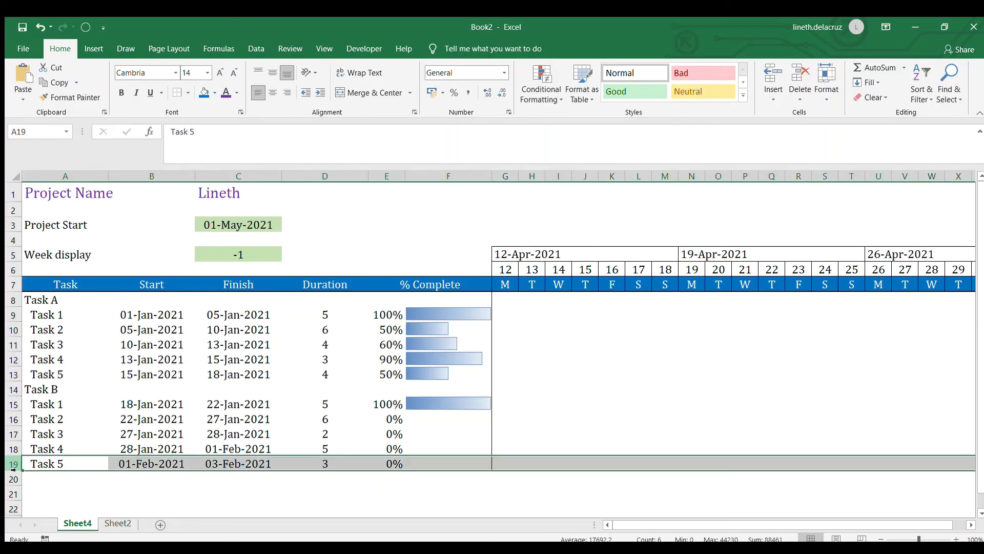
key("ctrl+c")
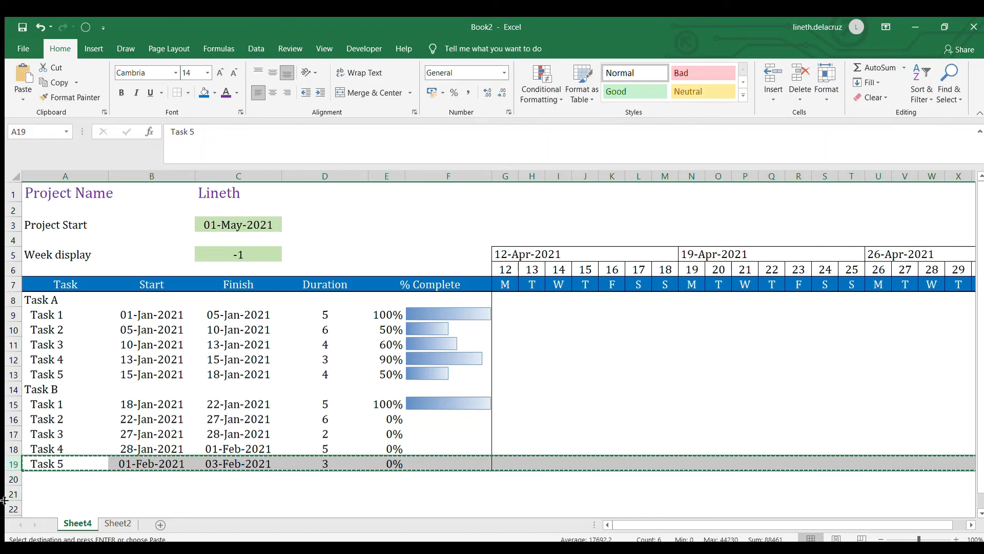
left_click(13, 480)
key("ctrl+v")
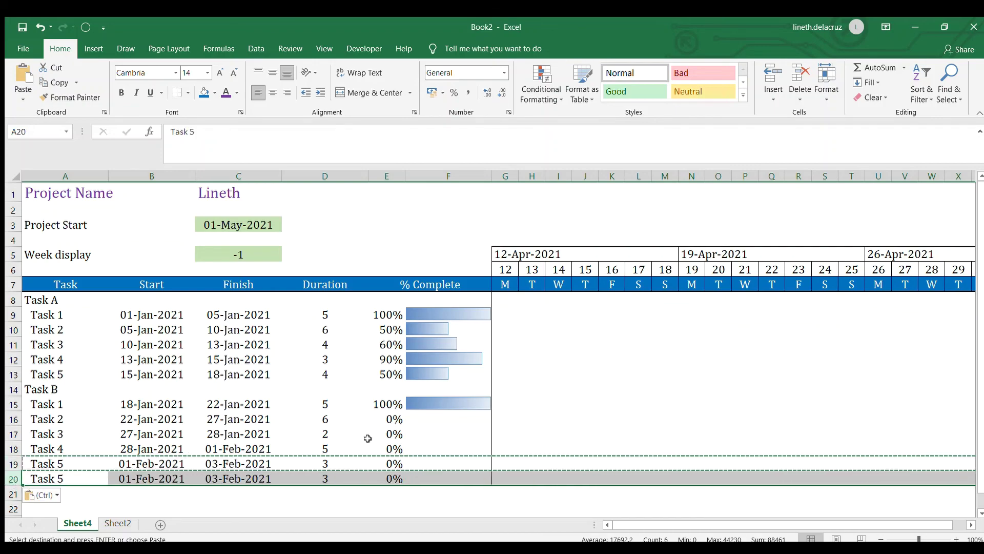
- Extend the timeline by one week by copying columns U:AA to the columns starting at AB
left_click(680, 521)
left_click_drag(682, 523, 695, 523)
left_click_drag(792, 176, 943, 176)
key("ctrl+c")
scroll(896, 393, "right", 2)
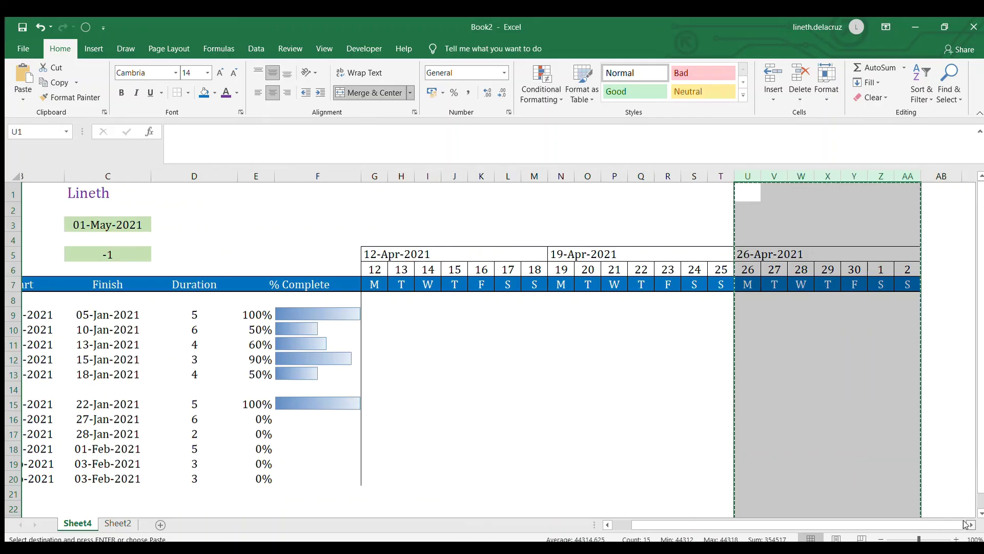
left_click(812, 176)
key("ctrl+v")
left_click(778, 328)
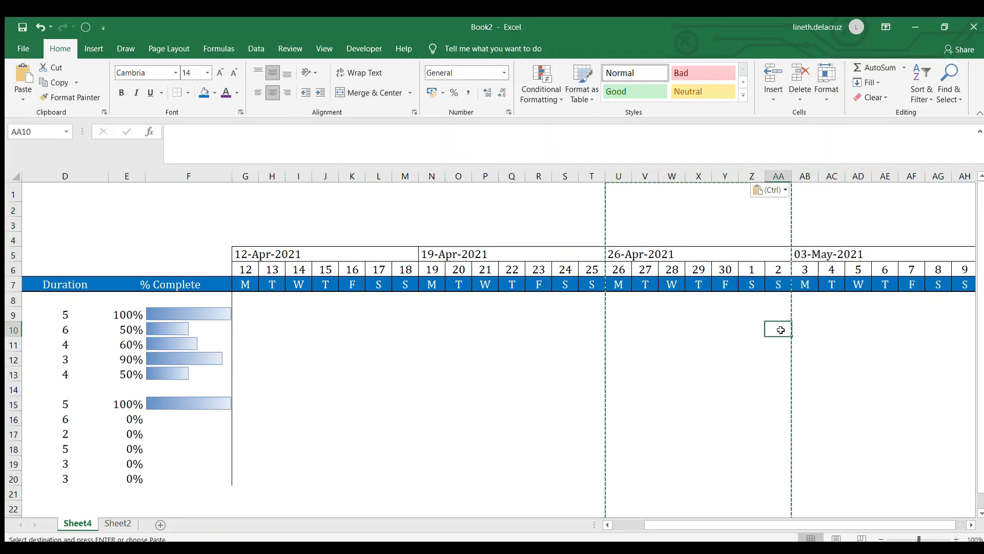
left_click_drag(686, 526, 655, 525)
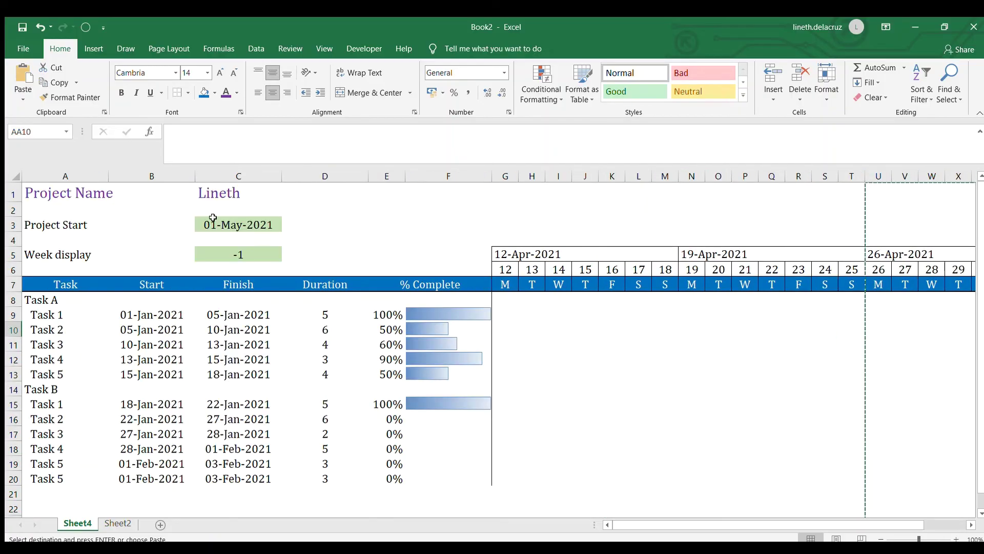
- Set the Project Start date in C3 back to 01-Jan-2021
left_click(218, 226)
key("F2")
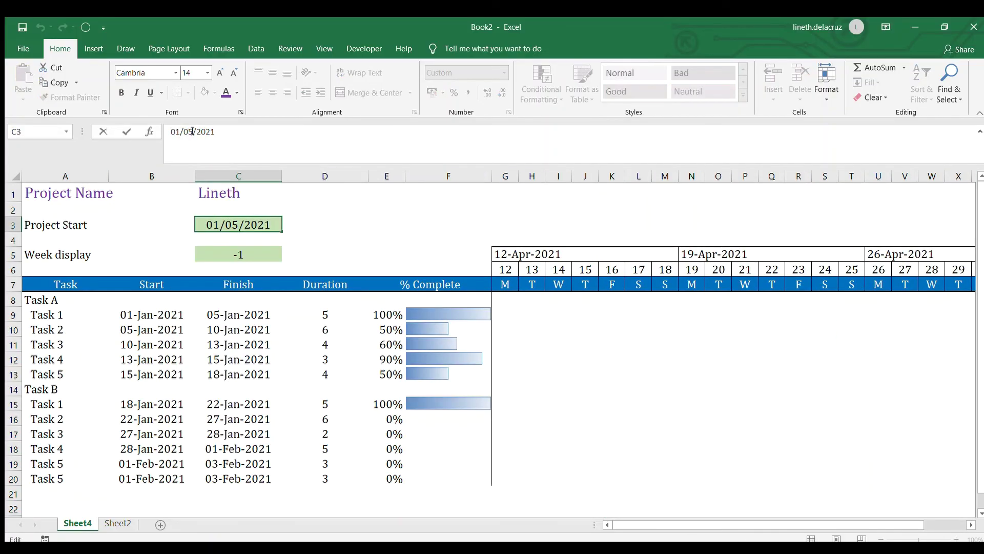
key("BackSpace")
type("1")
key("Return")
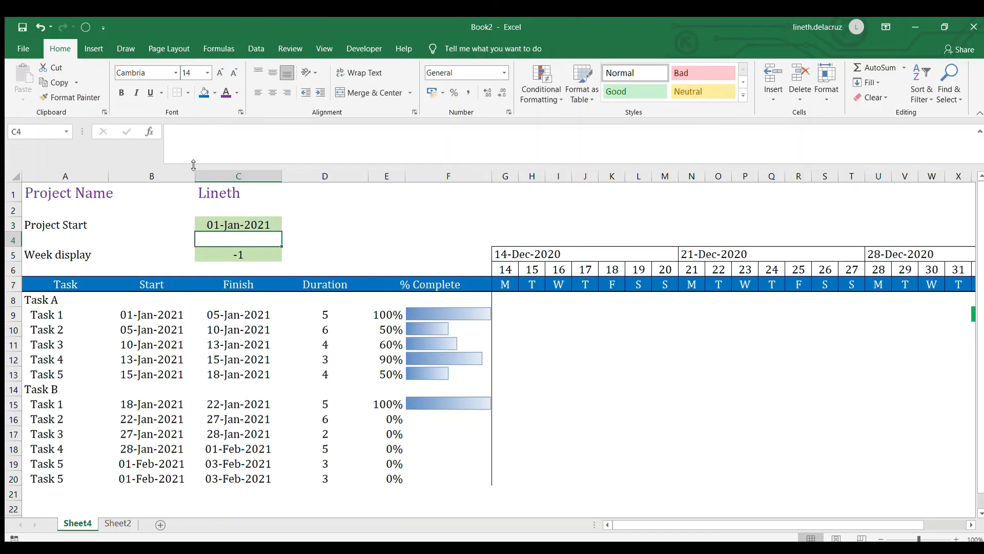
- Set Week display in C5 to 0 and then to 1
left_click(234, 255)
type("0")
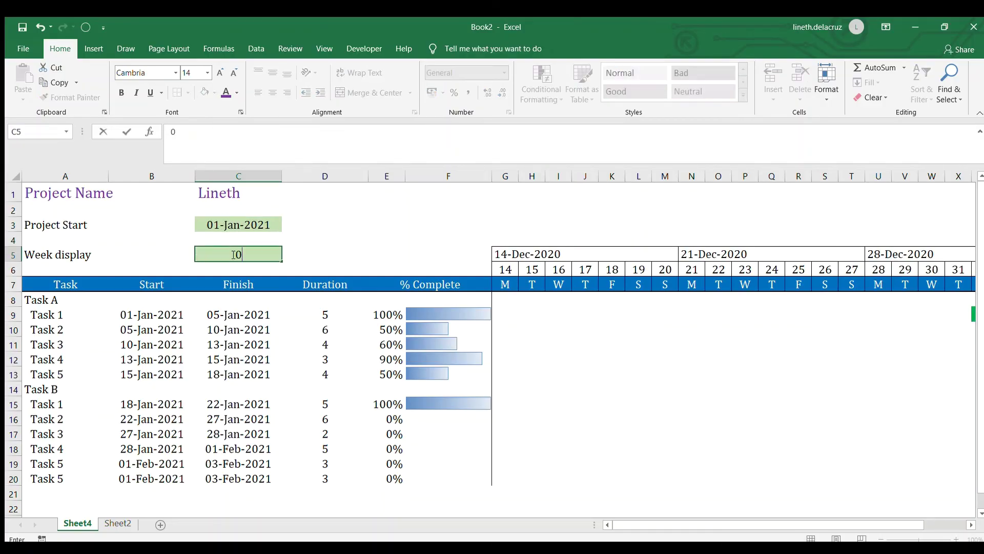
key("Return")
double_click(233, 254)
key("BackSpace")
type("1")
key("Return")
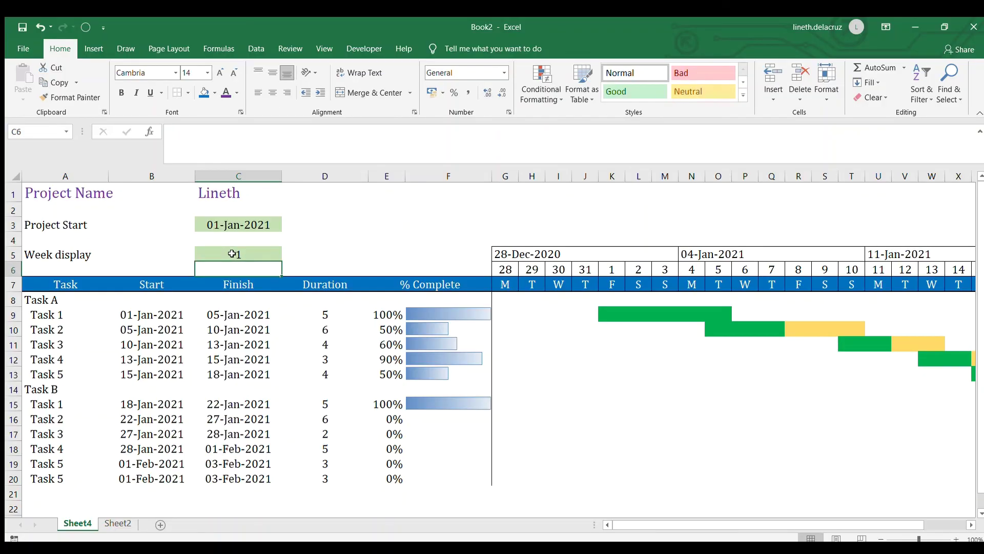